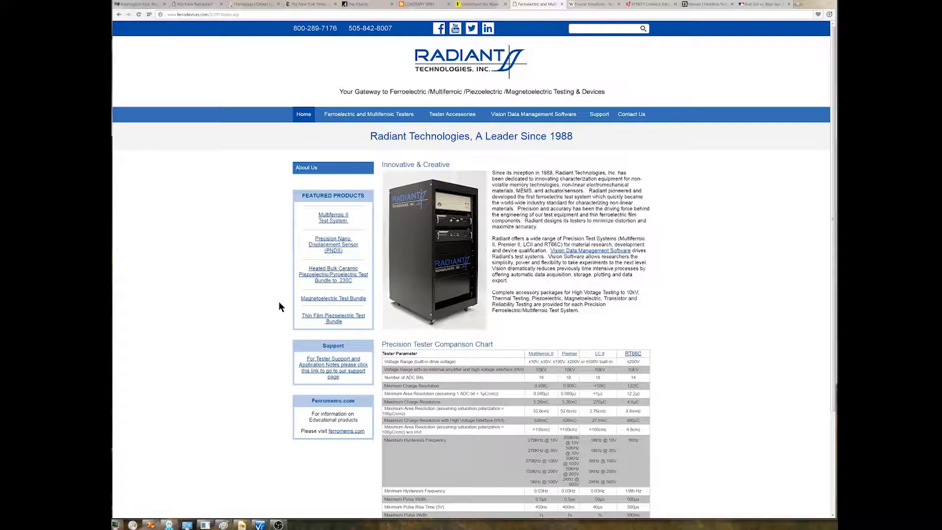
Open the Vision Data Management Software page and go to the Vision download request form.
{"action": "left_click", "coordinate": [533, 115]}
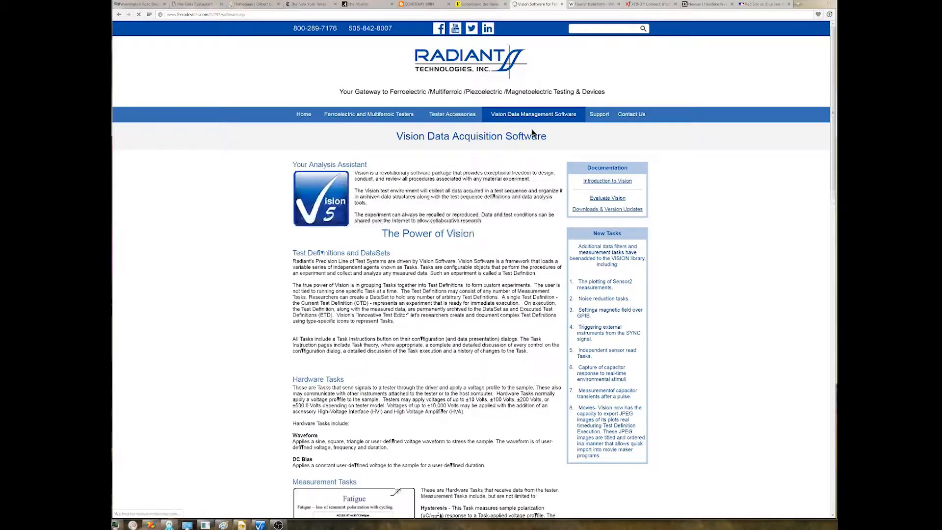
{"action": "left_click", "coordinate": [601, 201]}
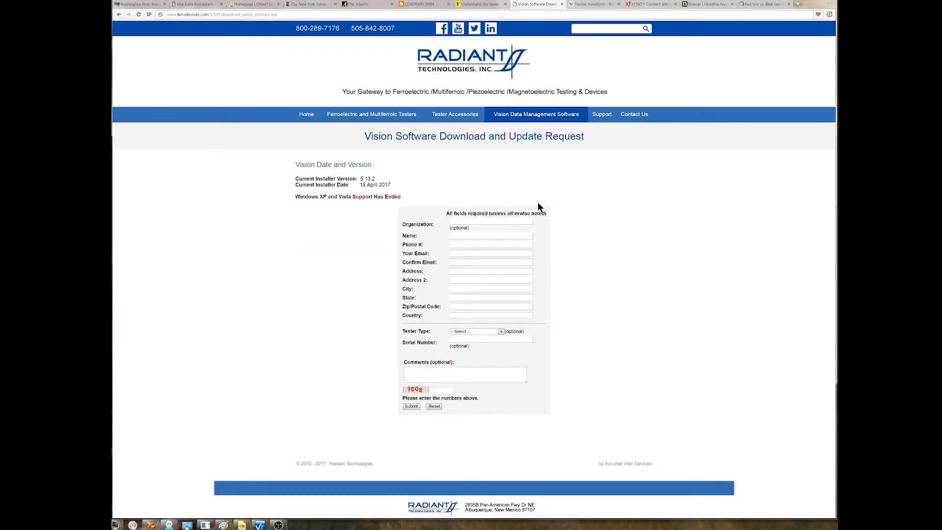
Fill in the Organization field with Radiant Technologies, Inc using the browser's autofill suggestion.
{"action": "left_click", "coordinate": [489, 224]}
{"action": "type", "text": "Ra"}
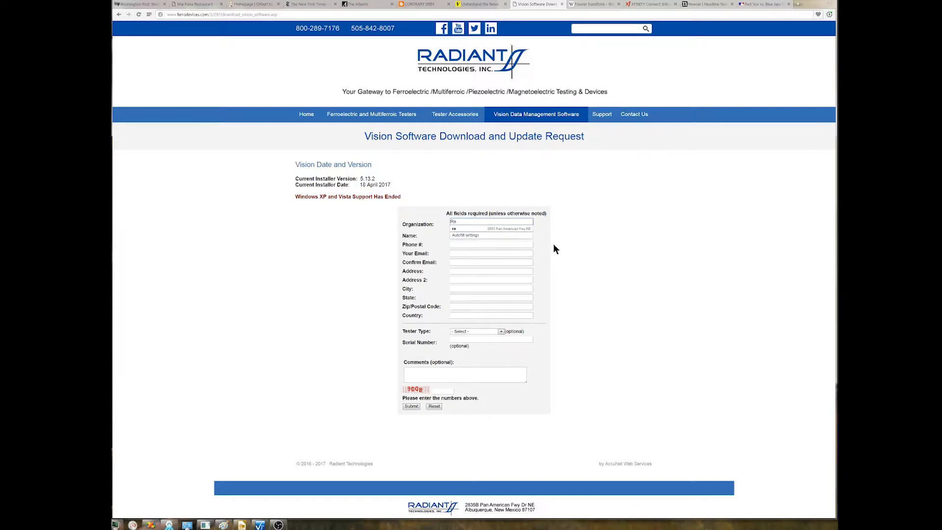
{"action": "type", "text": "d"}
{"action": "left_click", "coordinate": [518, 229]}
{"action": "left_click", "coordinate": [503, 237]}
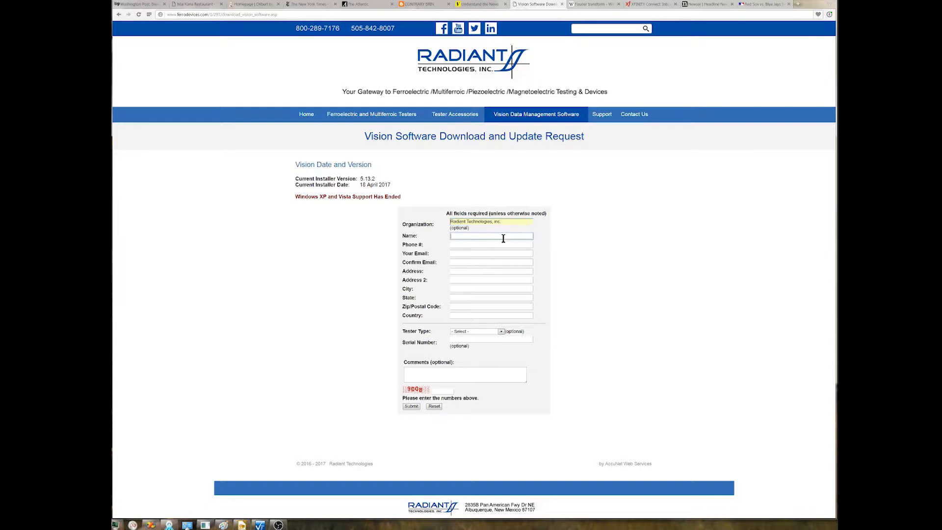
Autofill the Name field with the contact's full name.
{"action": "type", "text": "Scott Chapman"}
{"action": "left_click", "coordinate": [496, 242]}
{"action": "left_click", "coordinate": [492, 246]}
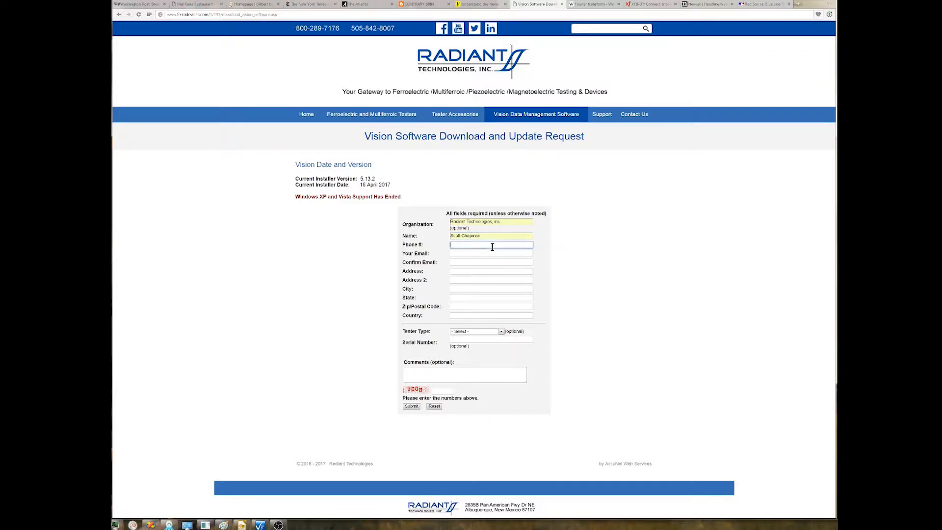
Autofill the contact's phone number, e-mail and address fields from saved form data.
{"action": "type", "text": "5"}
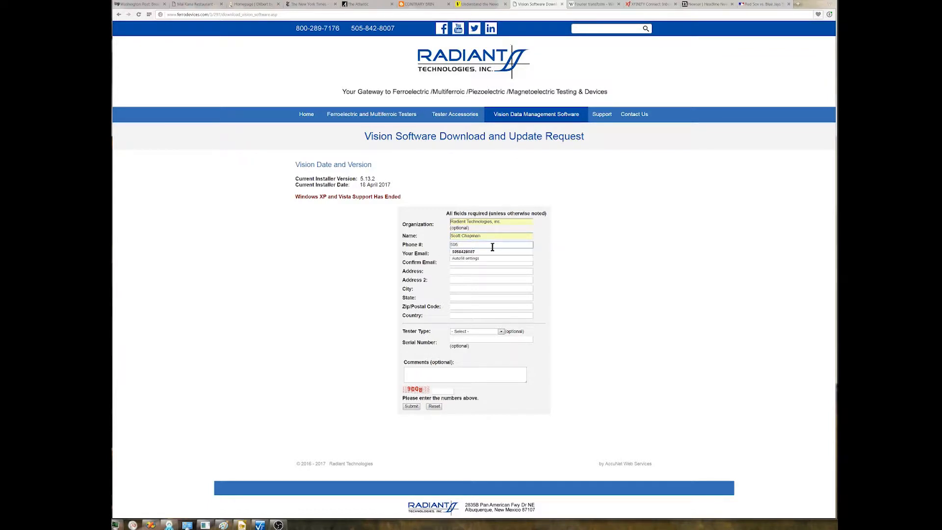
{"action": "type", "text": "05"}
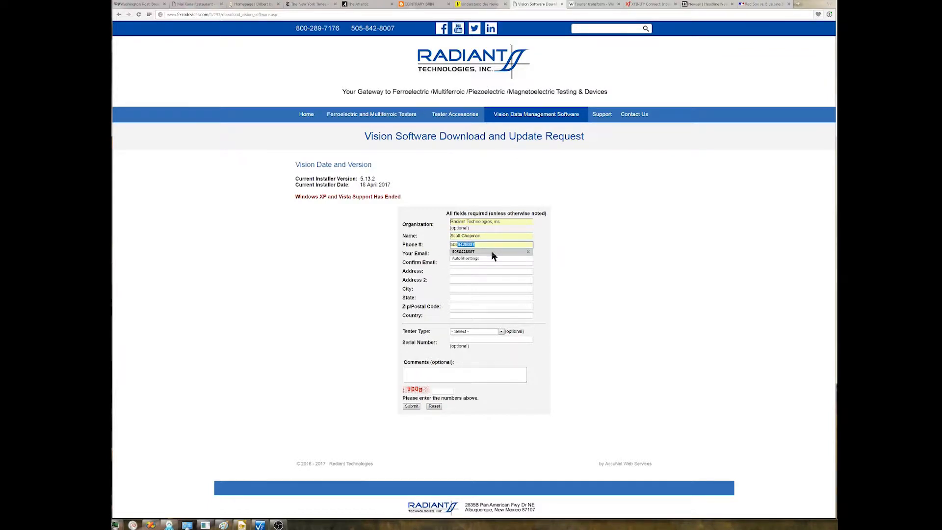
{"action": "left_click", "coordinate": [491, 251]}
{"action": "left_click", "coordinate": [491, 254]}
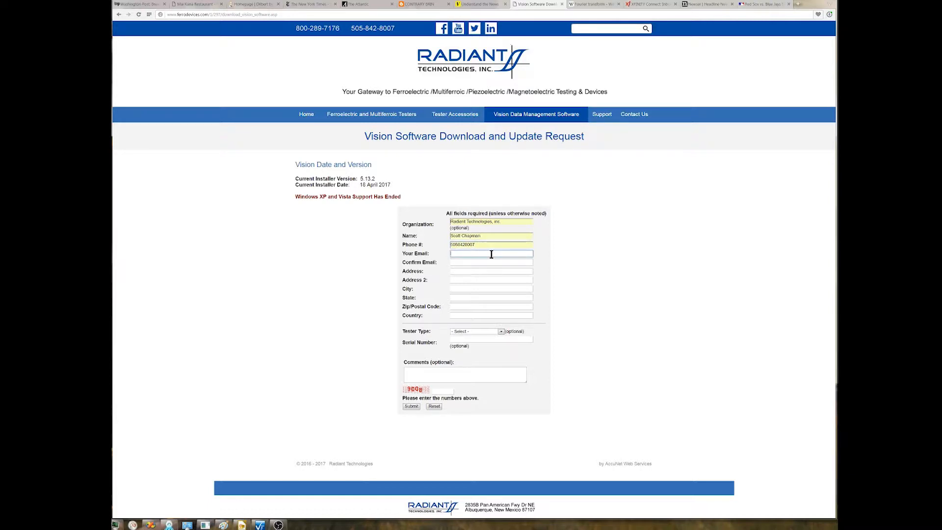
{"action": "type", "text": "rad"}
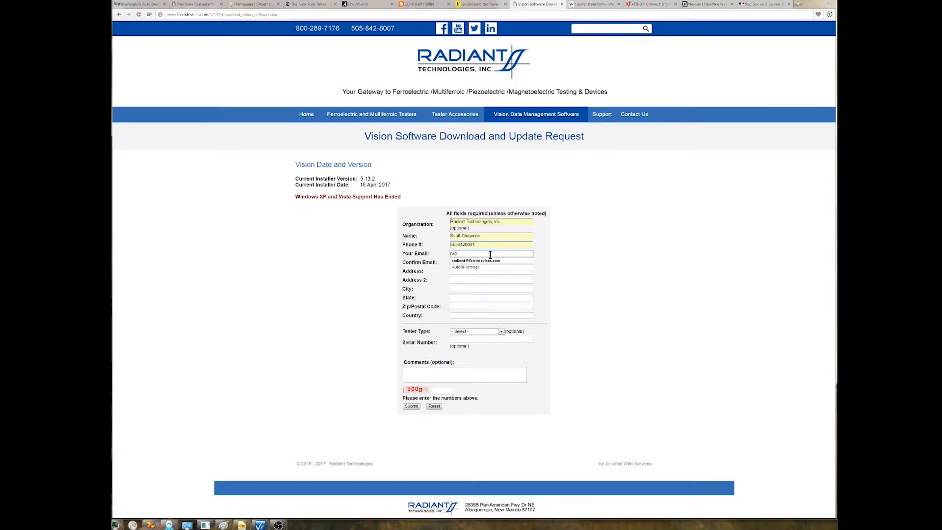
{"action": "left_click", "coordinate": [489, 260]}
Choose the Precision Premier tester type and submit the download request.
{"action": "left_click", "coordinate": [501, 332]}
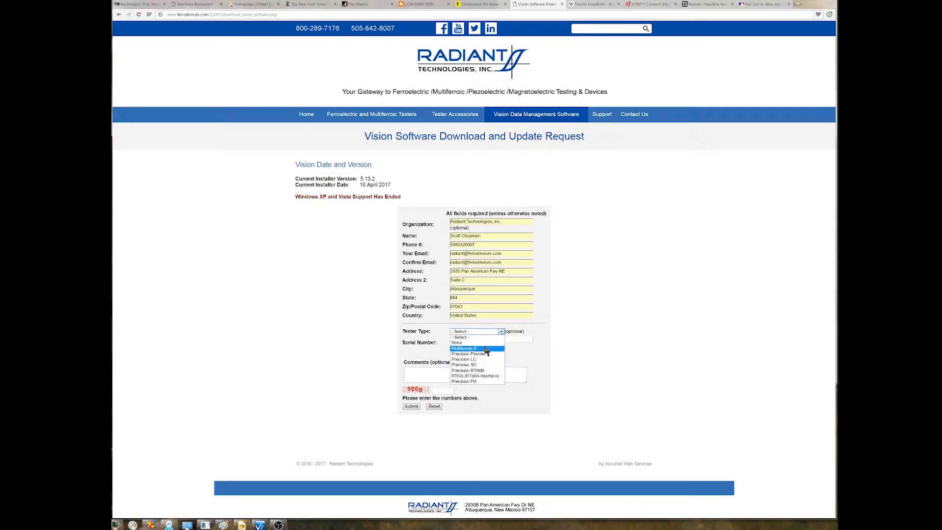
{"action": "left_click", "coordinate": [479, 353]}
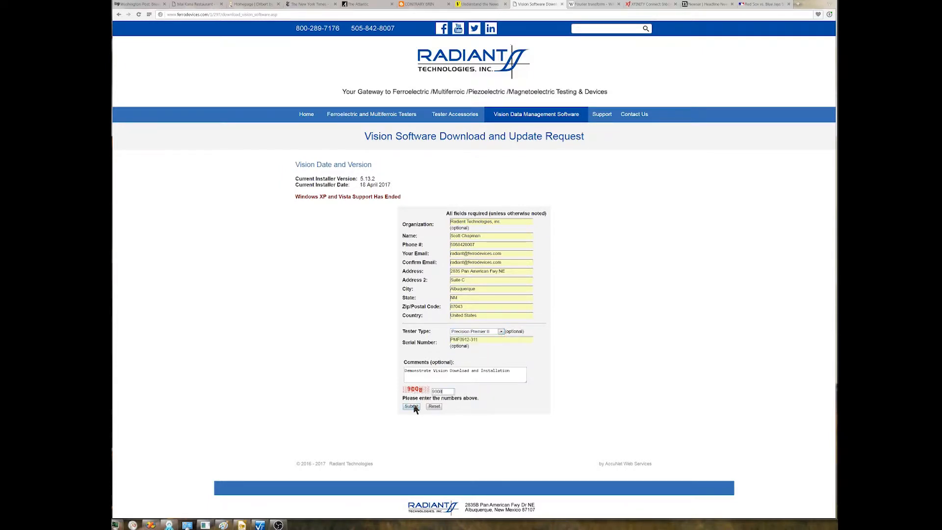
{"action": "left_click", "coordinate": [413, 406]}
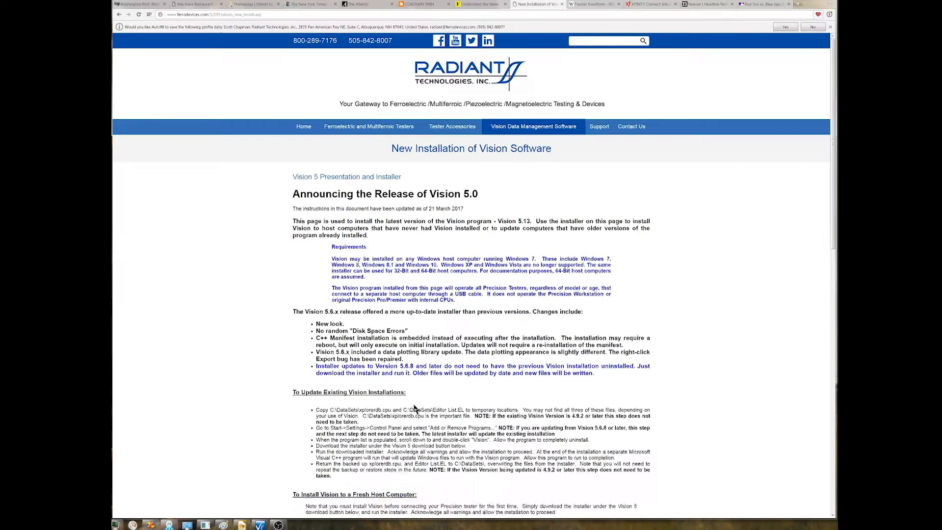
Download the Vision 5 installer and save it.
{"action": "scroll", "coordinate": [485, 305], "scroll_direction": "down", "scroll_amount": 6}
{"action": "scroll", "coordinate": [485, 305], "scroll_direction": "down", "scroll_amount": 1}
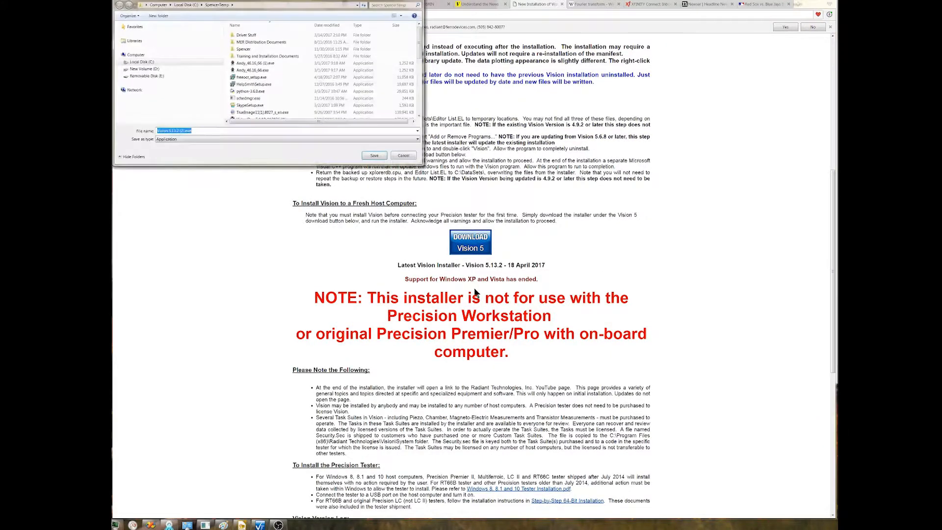
{"action": "left_click", "coordinate": [375, 156]}
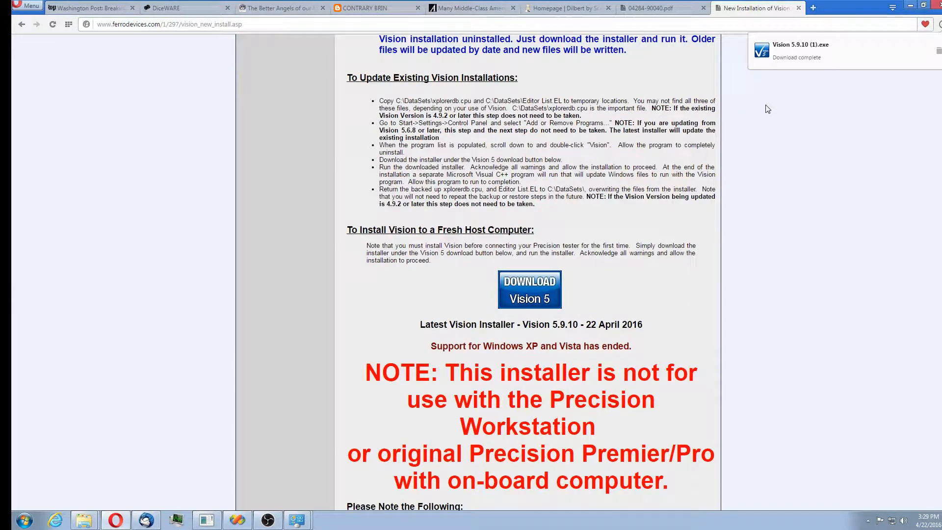
Run the downloaded Vision 5.9.10 installer from the Downloads folder, allowing it past the security warning.
{"action": "left_click", "coordinate": [938, 51]}
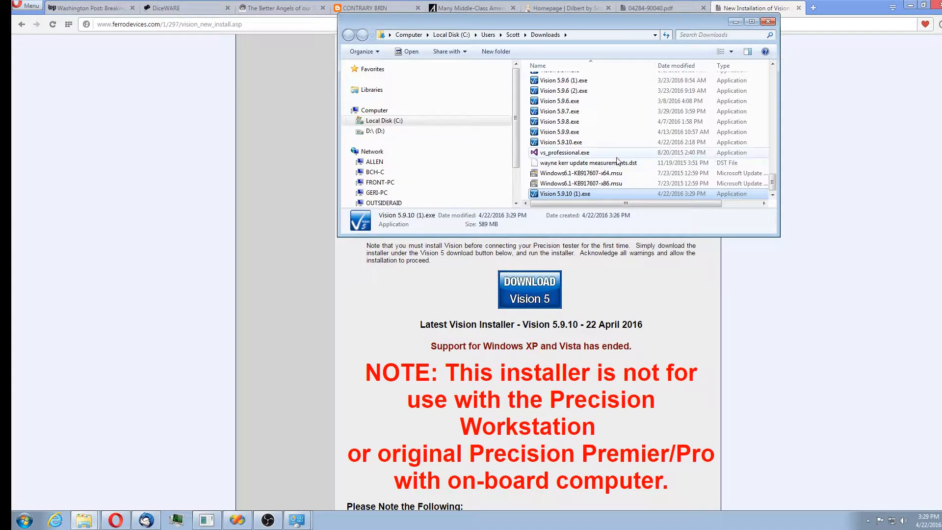
{"action": "double_click", "coordinate": [574, 143]}
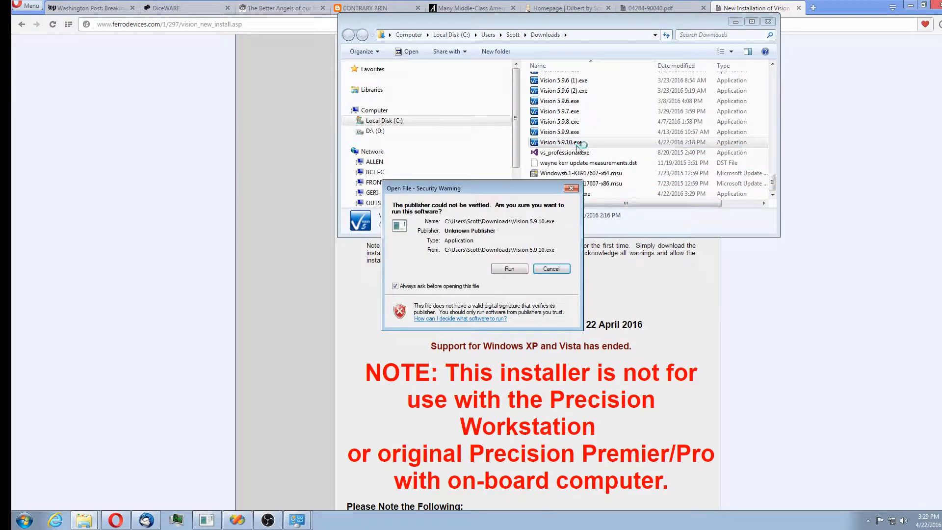
{"action": "left_click", "coordinate": [515, 273]}
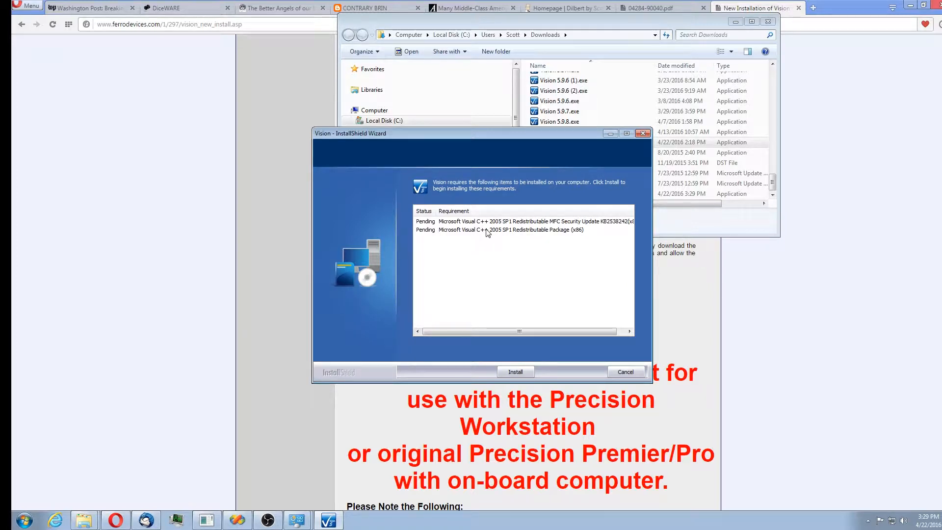
Complete the Vision InstallShield wizard, installing the Visual C++ prerequisites and accepting the license agreement.
{"action": "left_click", "coordinate": [519, 372]}
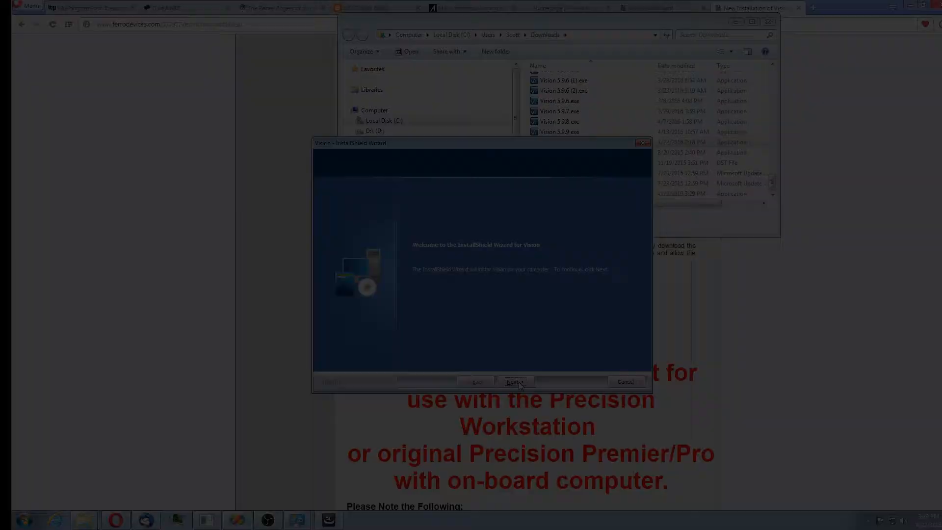
{"action": "left_click", "coordinate": [519, 382]}
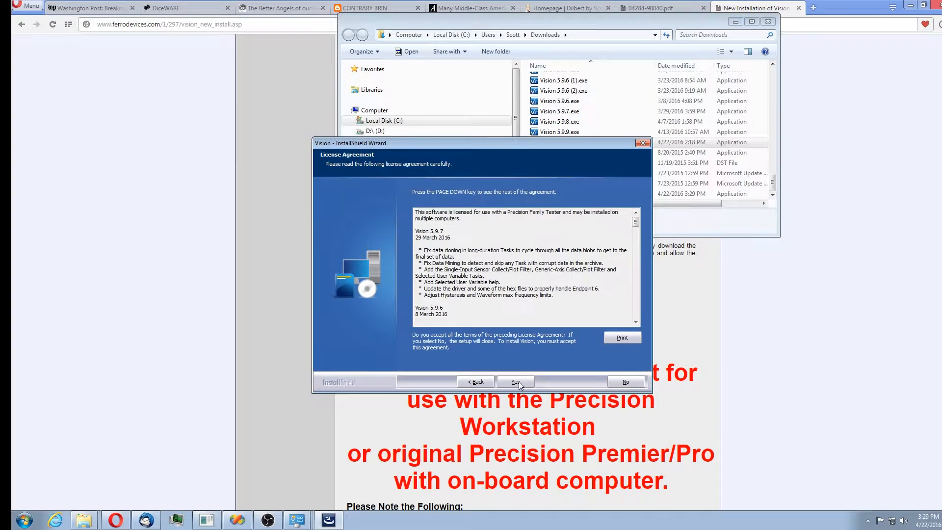
{"action": "mouse_move", "coordinate": [635, 227]}
{"action": "left_mouse_down"}
{"action": "mouse_move", "coordinate": [639, 263]}
{"action": "mouse_move", "coordinate": [643, 220]}
{"action": "left_mouse_up"}
{"action": "left_click", "coordinate": [520, 381]}
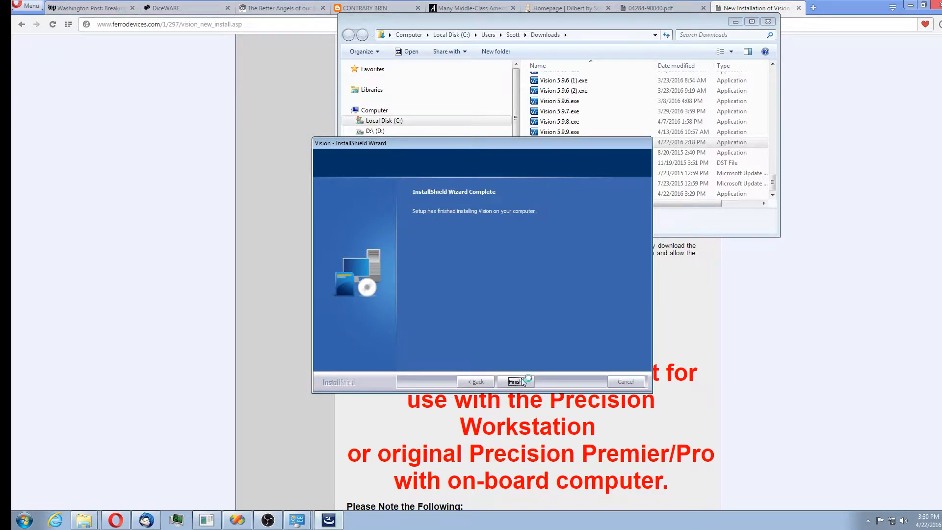
{"action": "left_click", "coordinate": [521, 378]}
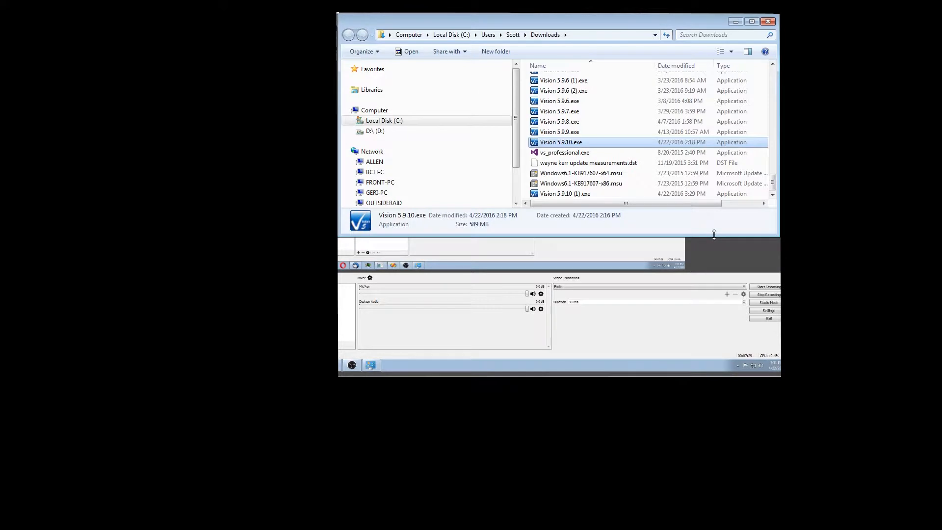
Browse the C: drive to examine the DataSets, RT_USB and Program Files (x86)\Radiant Technologies folders.
{"action": "left_click_drag", "start_coordinate": [714, 234], "coordinate": [714, 376]}
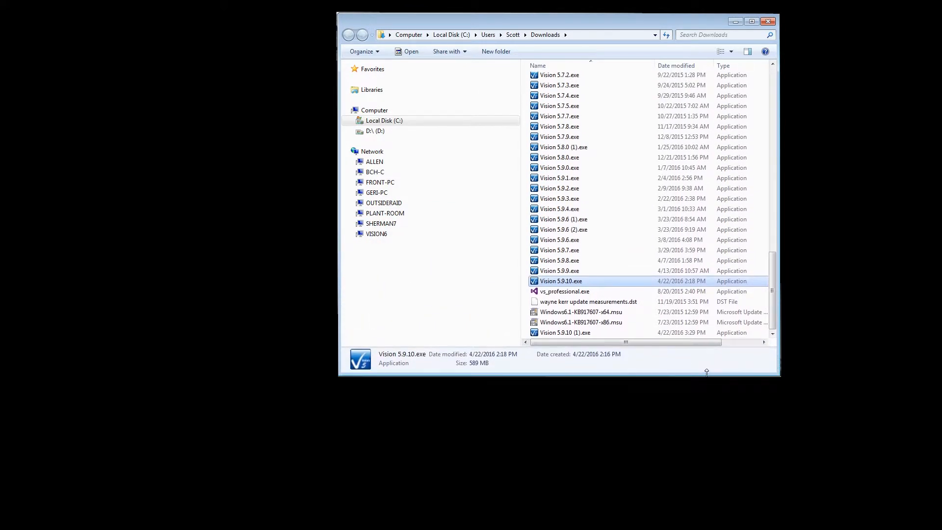
{"action": "left_click", "coordinate": [353, 121]}
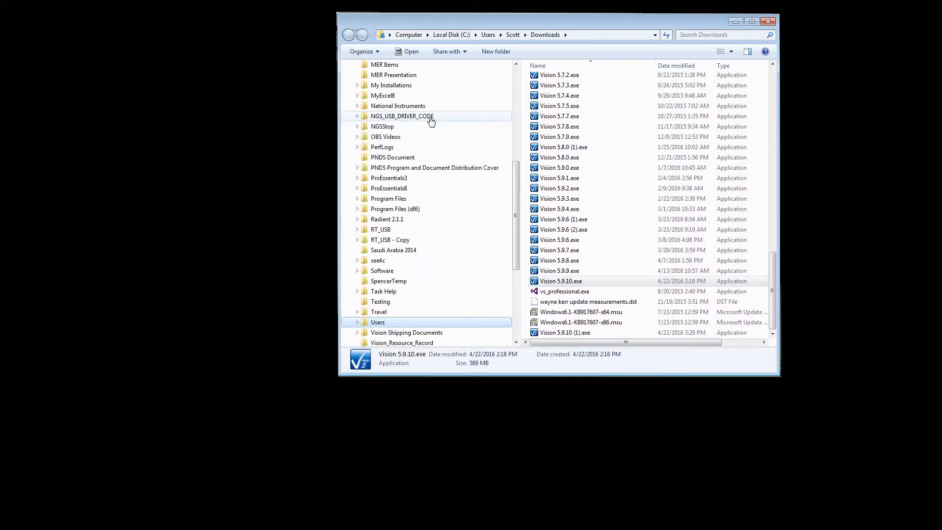
{"action": "left_click_drag", "start_coordinate": [516, 186], "coordinate": [518, 126]}
{"action": "left_click", "coordinate": [382, 157]}
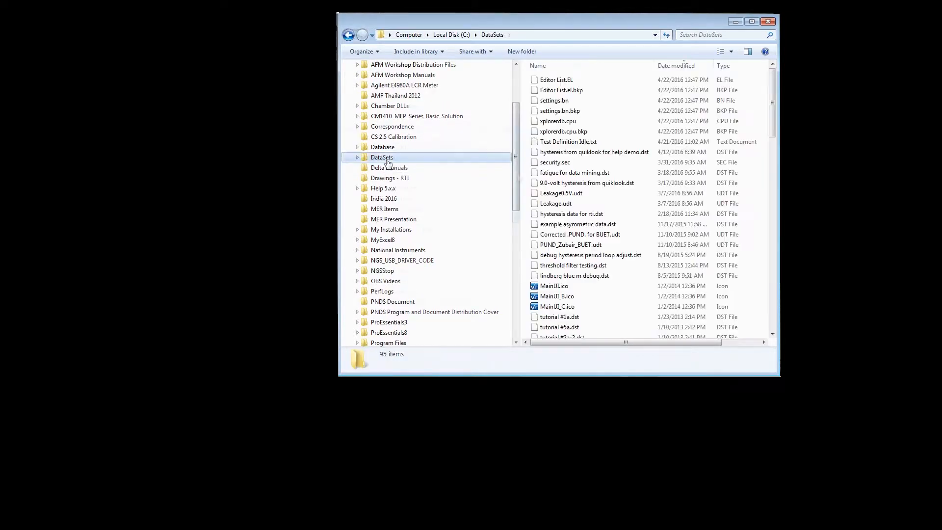
{"action": "scroll", "coordinate": [432, 154], "scroll_direction": "down", "scroll_amount": 3}
{"action": "left_click", "coordinate": [385, 292]}
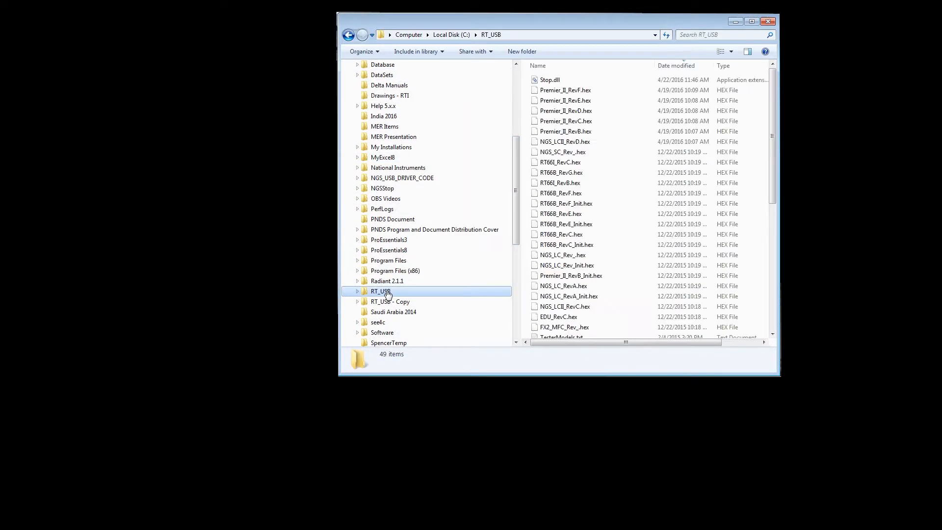
{"action": "left_click", "coordinate": [357, 270]}
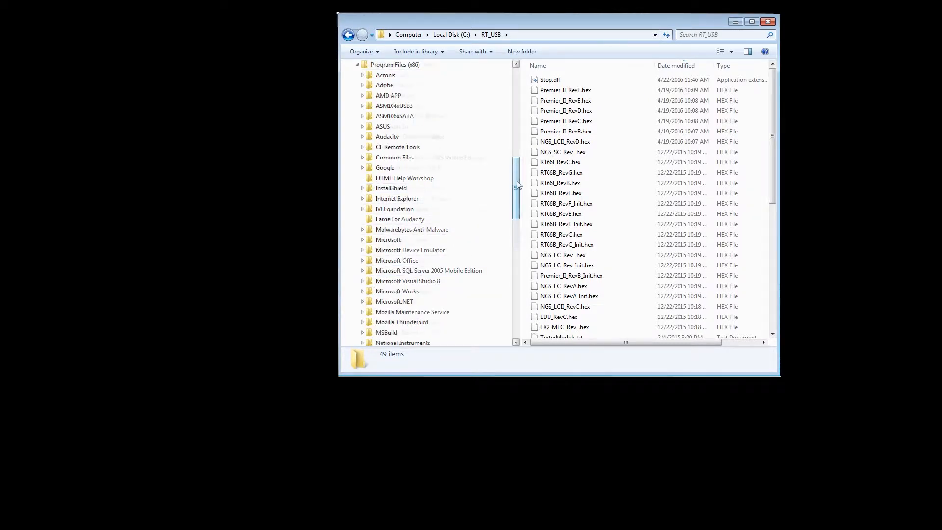
{"action": "scroll", "coordinate": [443, 244], "scroll_direction": "down", "scroll_amount": 5}
{"action": "left_click", "coordinate": [423, 231]}
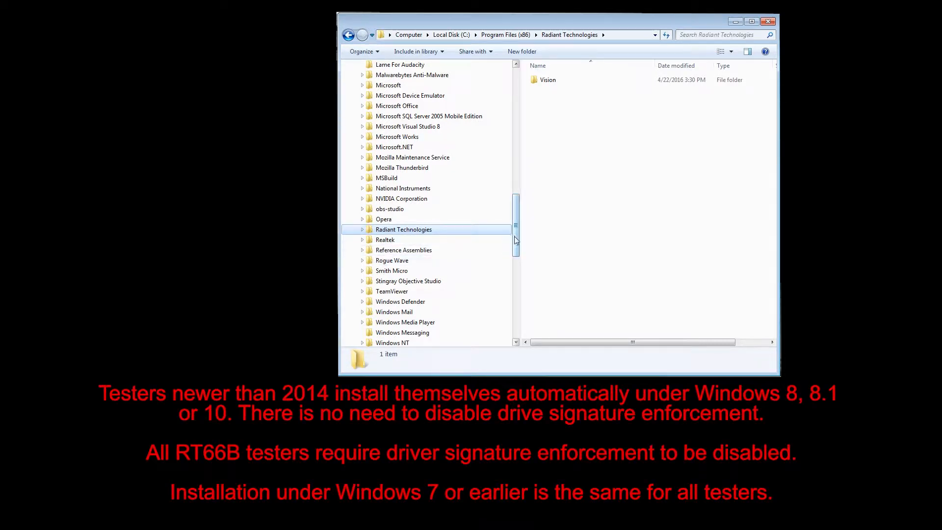
{"action": "left_click_drag", "start_coordinate": [514, 237], "coordinate": [518, 129]}
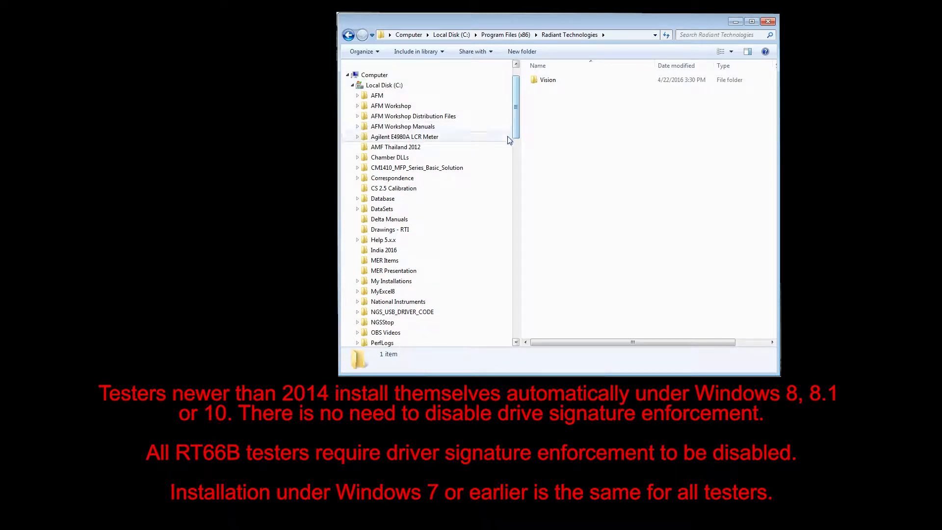
Locate Windows 8, 8.1 and 10 Tester Installation.pdf inside DataSets\Documents.
{"action": "left_click", "coordinate": [358, 210]}
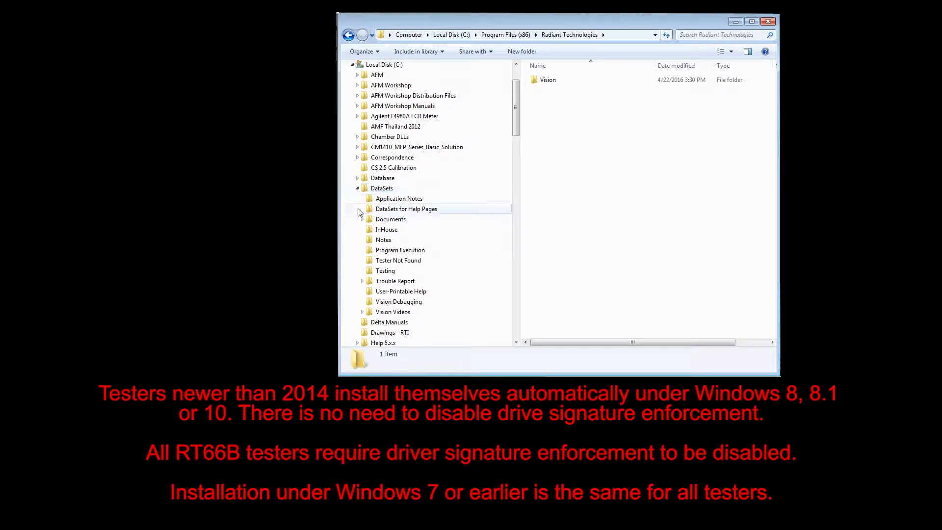
{"action": "left_click", "coordinate": [388, 221]}
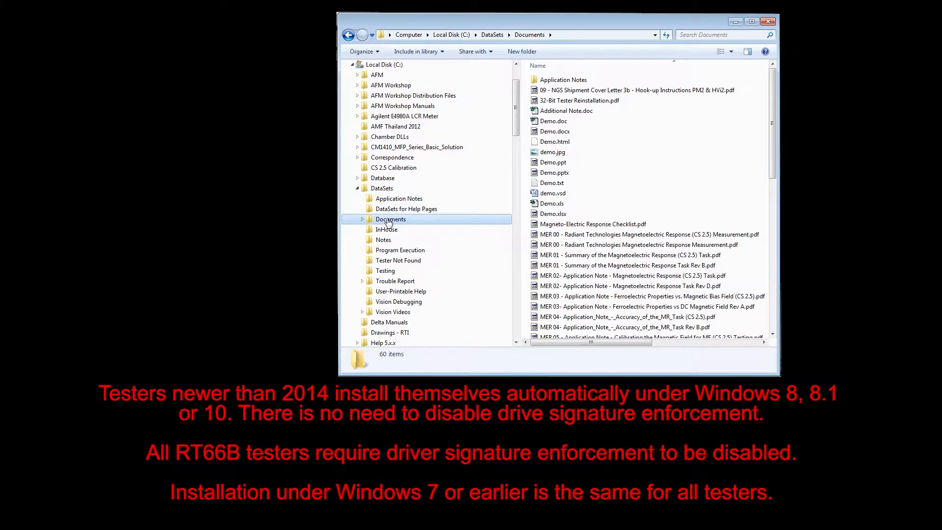
{"action": "left_click_drag", "start_coordinate": [773, 149], "coordinate": [770, 319]}
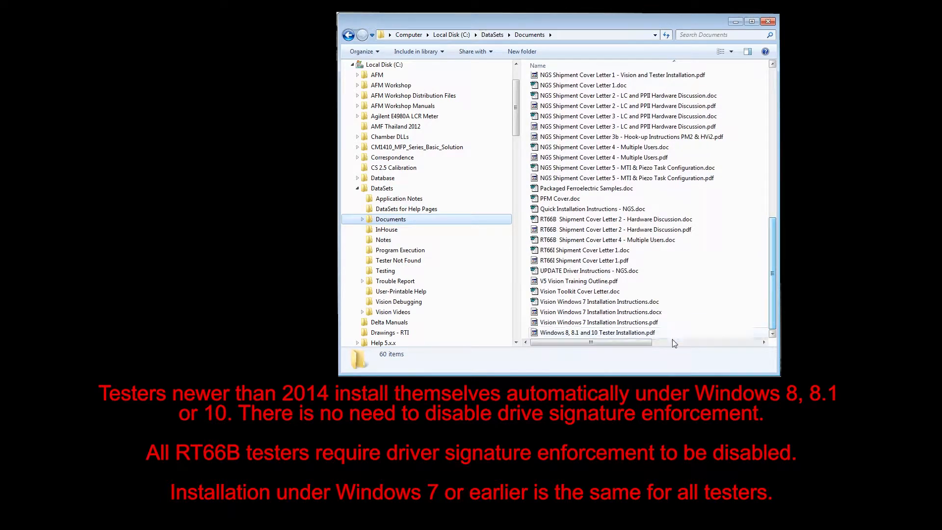
{"action": "left_click", "coordinate": [630, 333]}
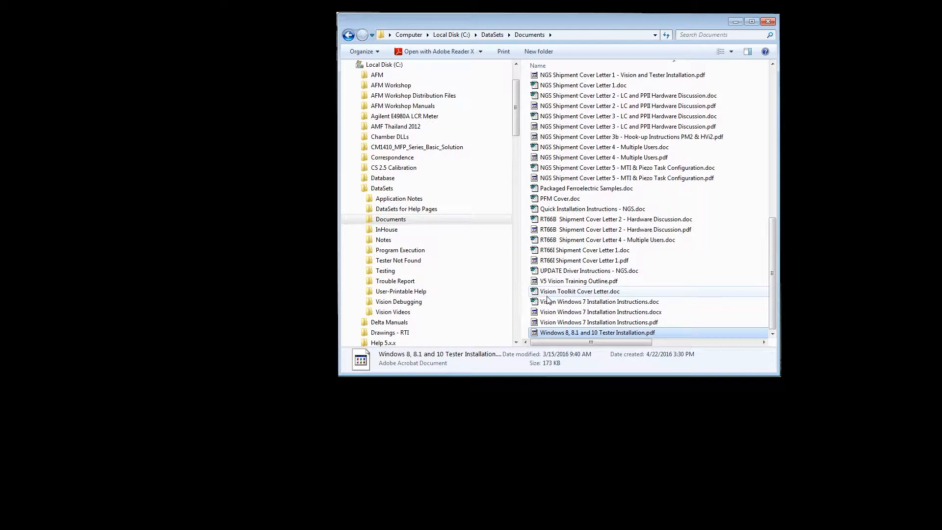
Open Devices and Printers and view the Unknown Device's hardware properties on its driver page.
{"action": "key", "text": "super"}
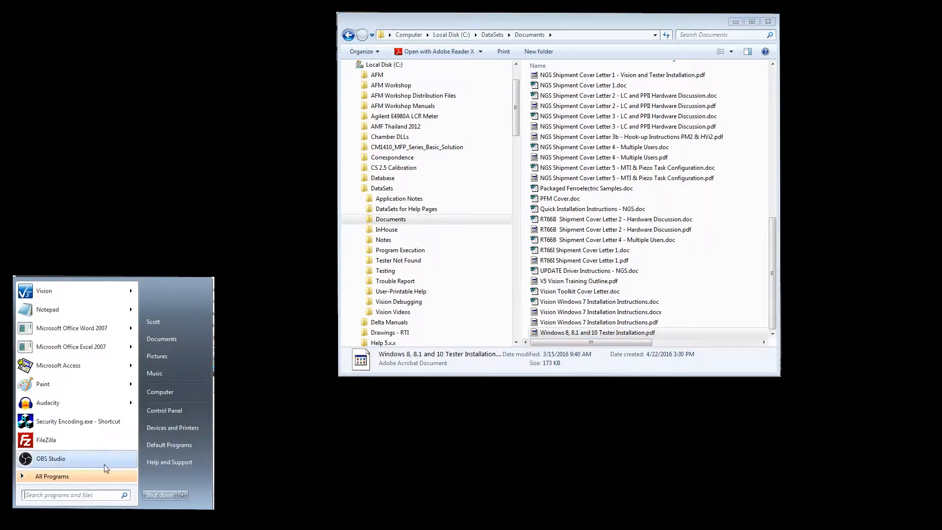
{"action": "left_click", "coordinate": [178, 427]}
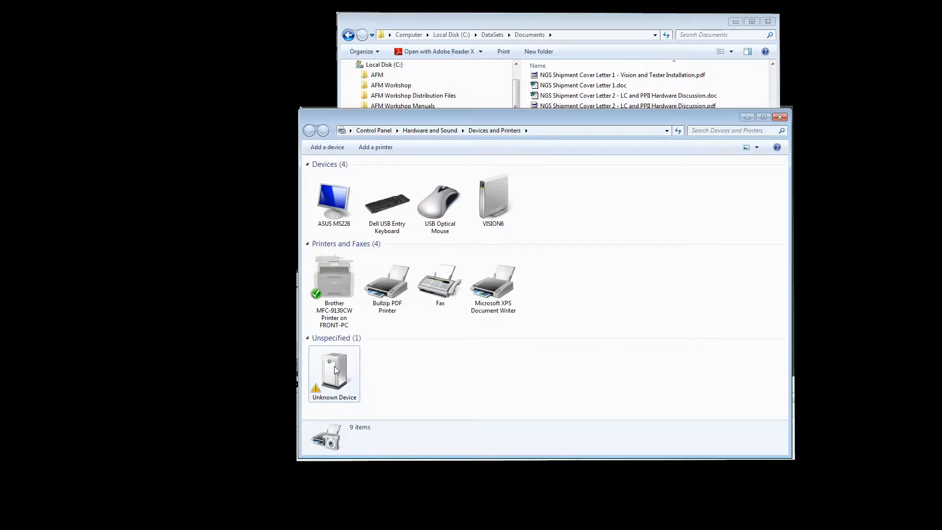
{"action": "left_click", "coordinate": [335, 366]}
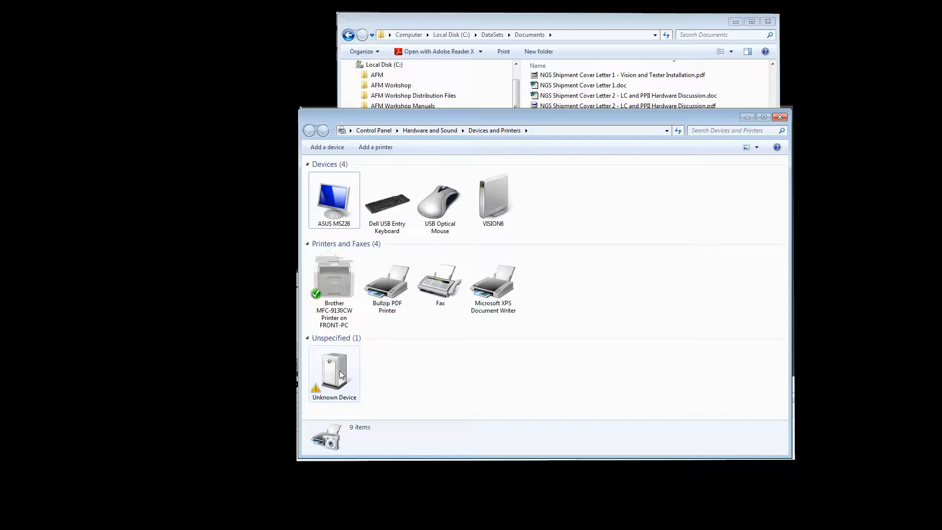
{"action": "right_click", "coordinate": [342, 374]}
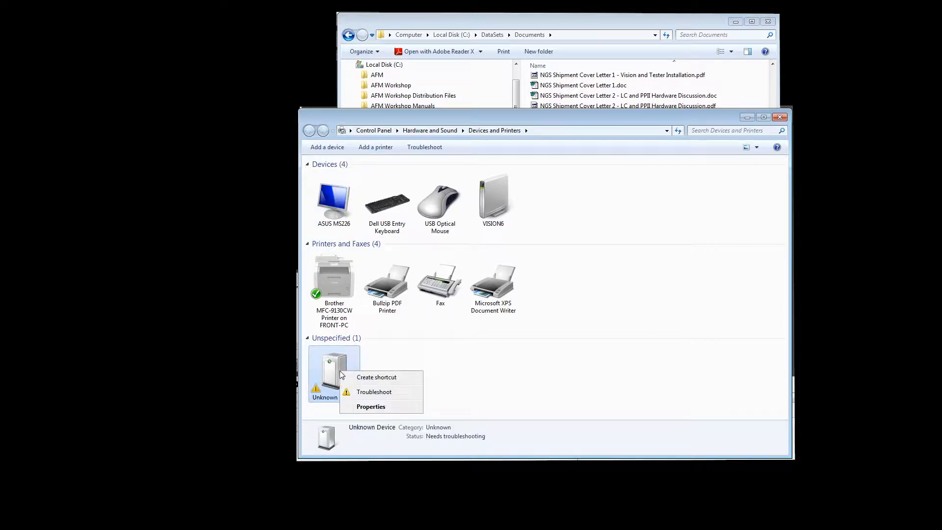
{"action": "left_click", "coordinate": [368, 407]}
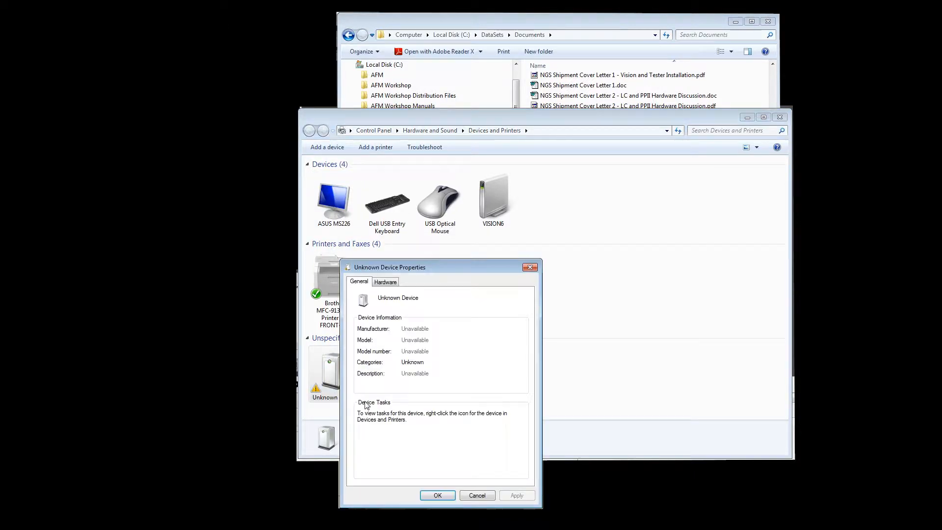
{"action": "left_click", "coordinate": [385, 282]}
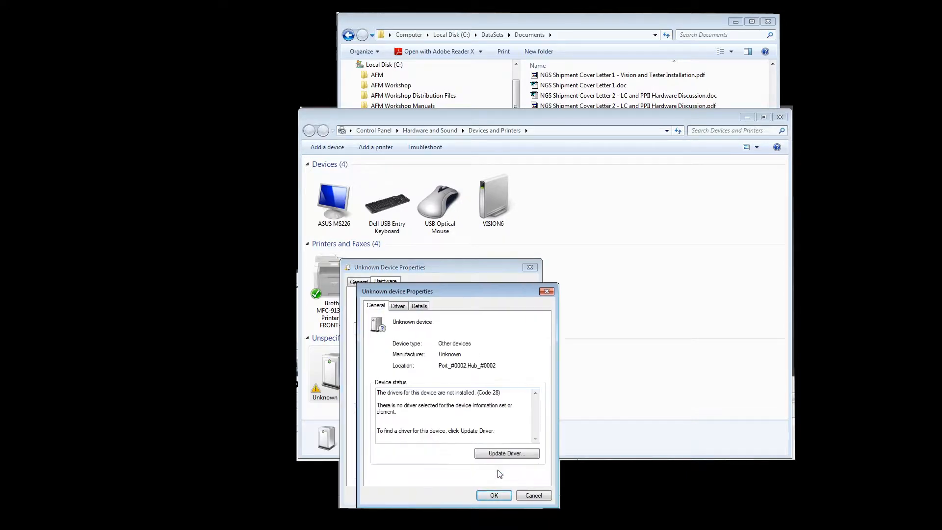
{"action": "left_click", "coordinate": [500, 469]}
{"action": "left_click", "coordinate": [398, 306]}
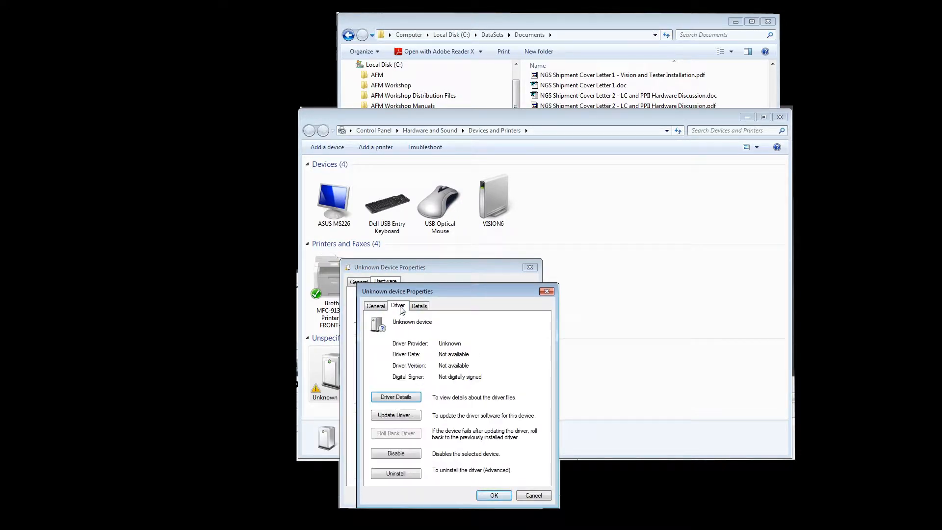
Update the Unknown Device's driver from the C:\RT_USB folder including subfolders, installing the unverified driver anyway.
{"action": "left_click", "coordinate": [395, 418]}
{"action": "left_click", "coordinate": [417, 421]}
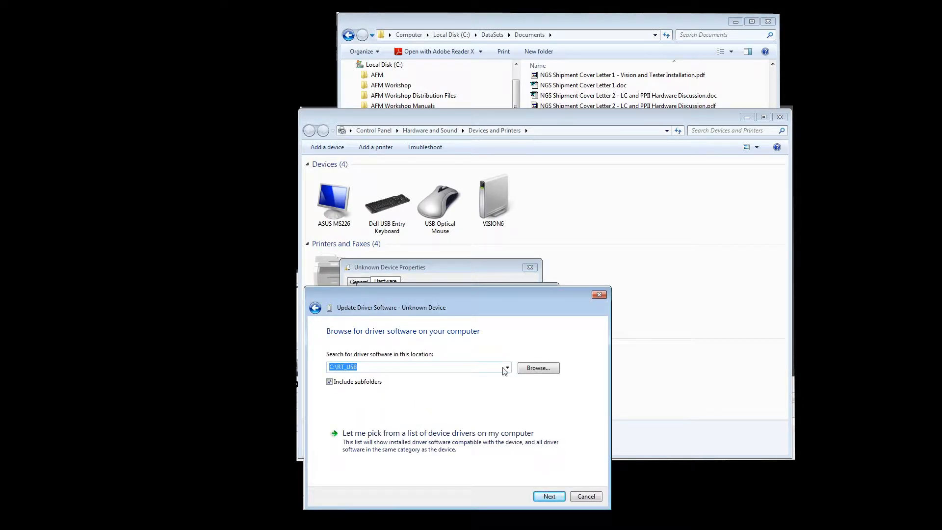
{"action": "left_click", "coordinate": [527, 370]}
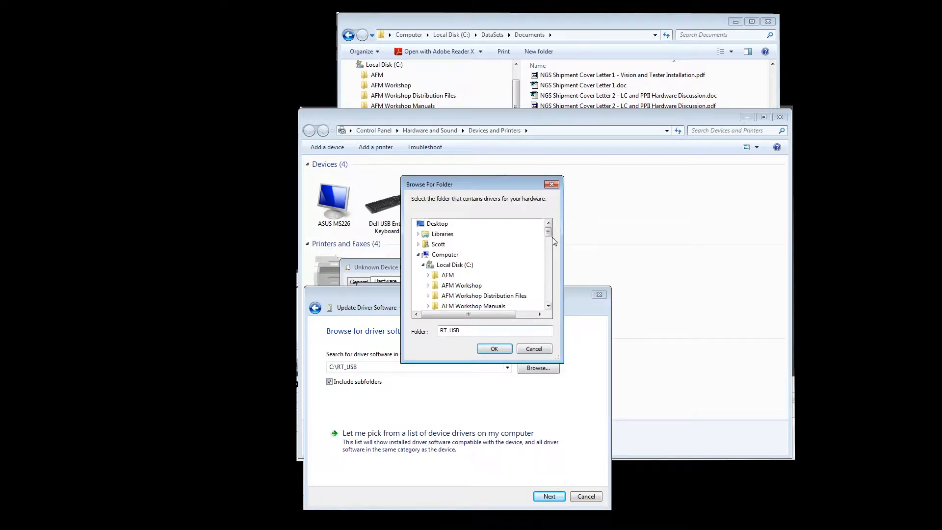
{"action": "left_click_drag", "start_coordinate": [549, 233], "coordinate": [550, 280]}
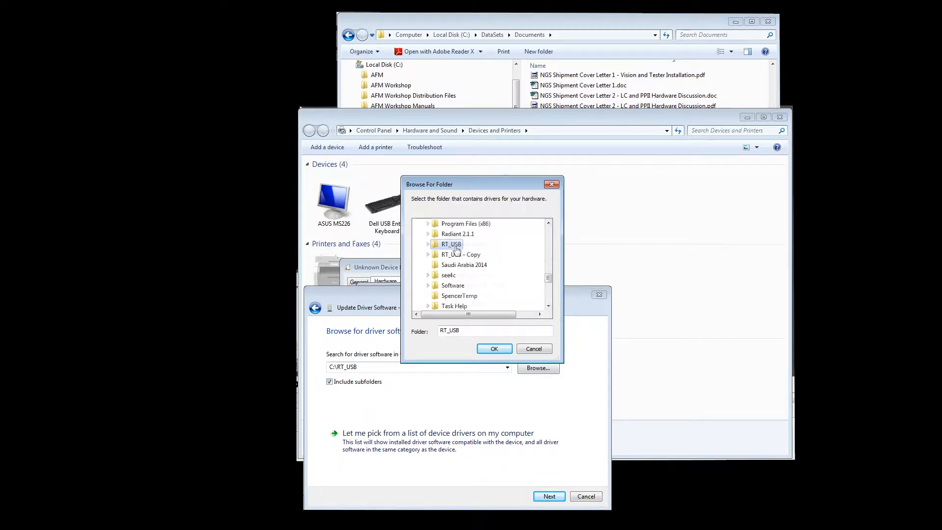
{"action": "left_click", "coordinate": [457, 247]}
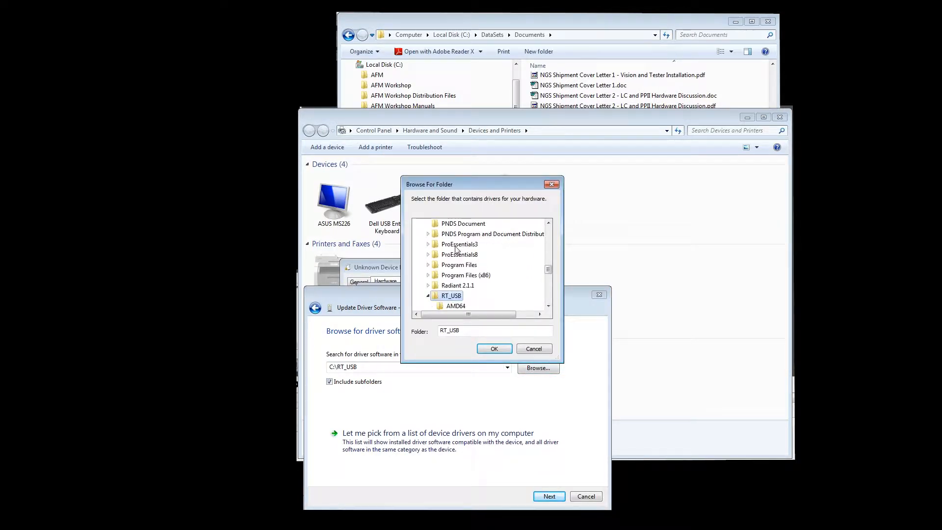
{"action": "left_click", "coordinate": [494, 348]}
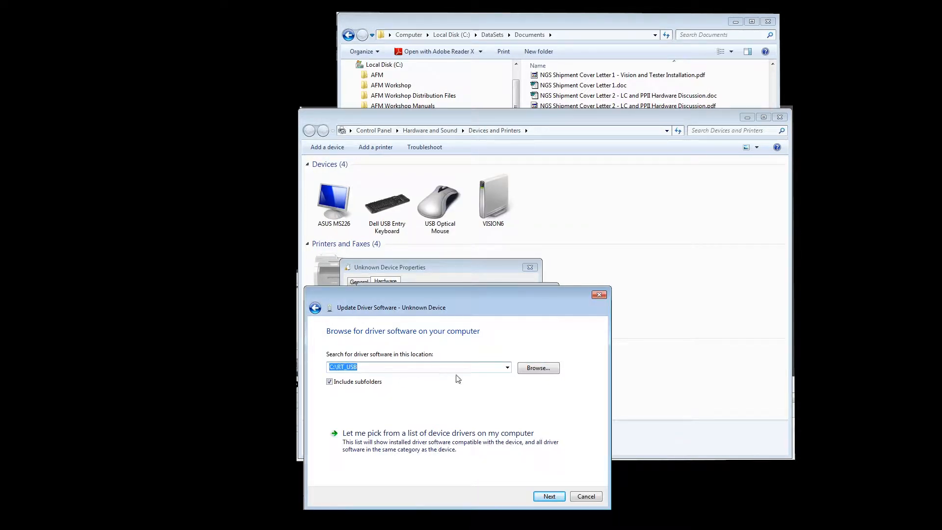
{"action": "left_click", "coordinate": [552, 496]}
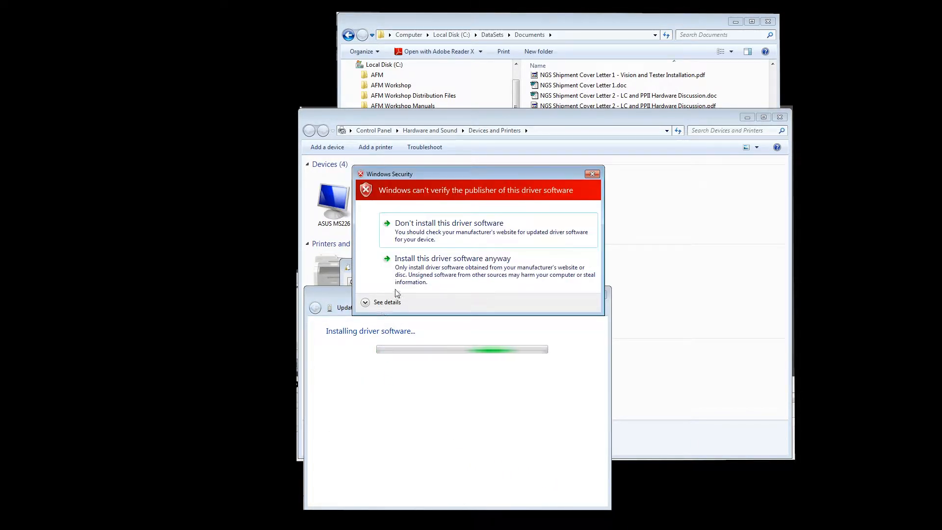
{"action": "left_click", "coordinate": [419, 278]}
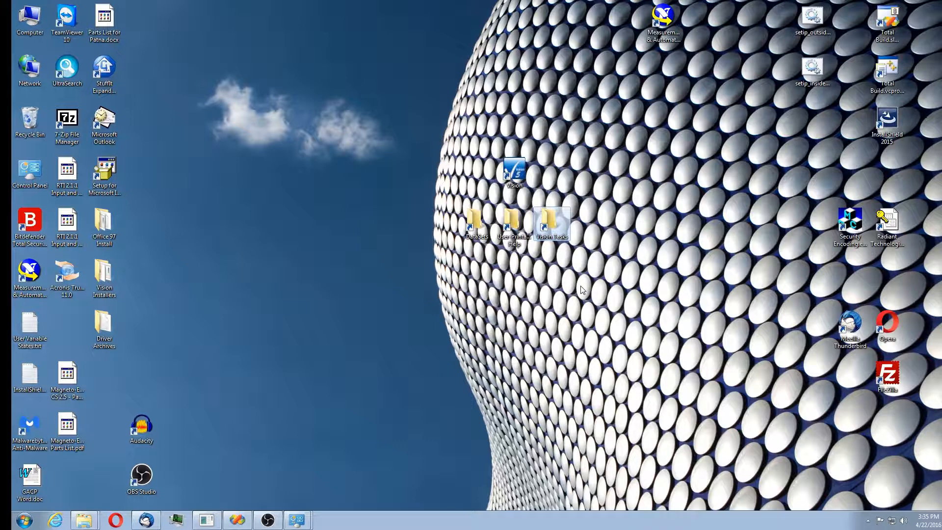
Launch Vision from the desktop, accept the RTI Demo Premier II tester and confirm the offset calibration prompt.
{"action": "left_click", "coordinate": [515, 172]}
{"action": "double_click", "coordinate": [515, 172]}
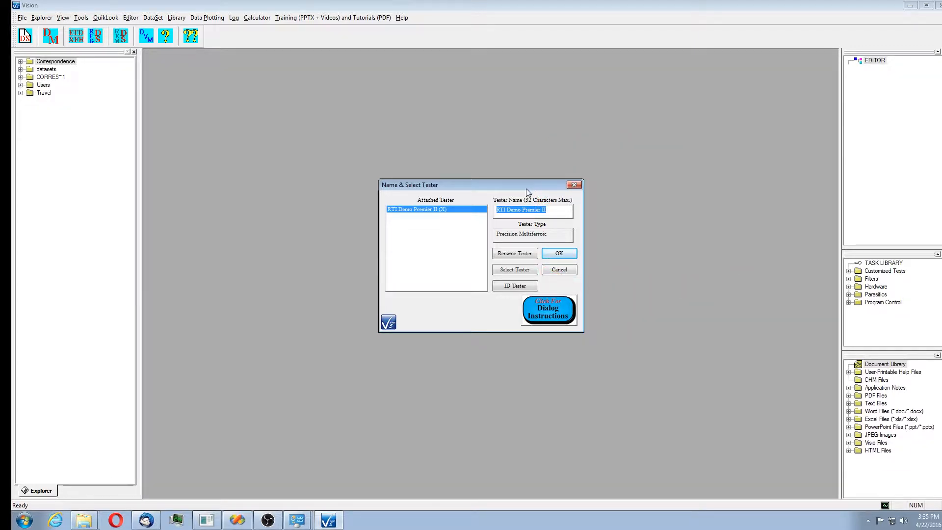
{"action": "left_click", "coordinate": [562, 253]}
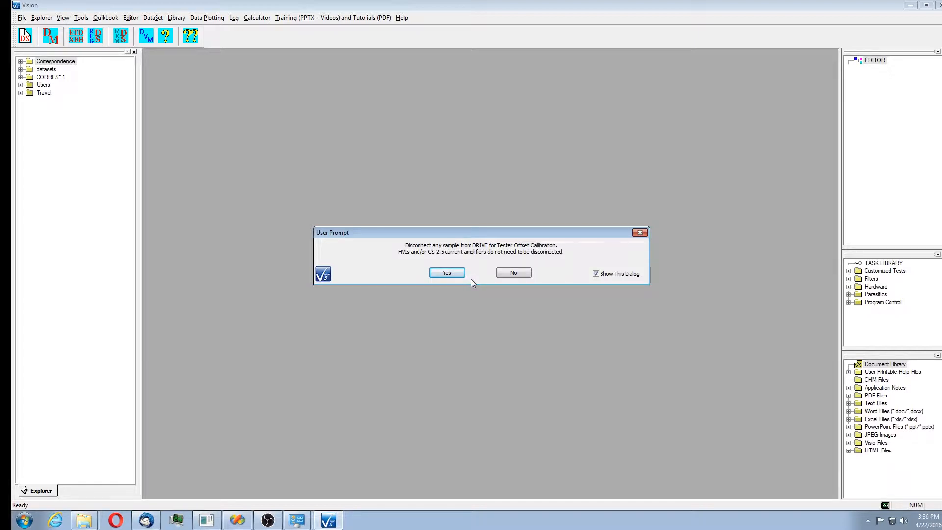
{"action": "left_click", "coordinate": [448, 274]}
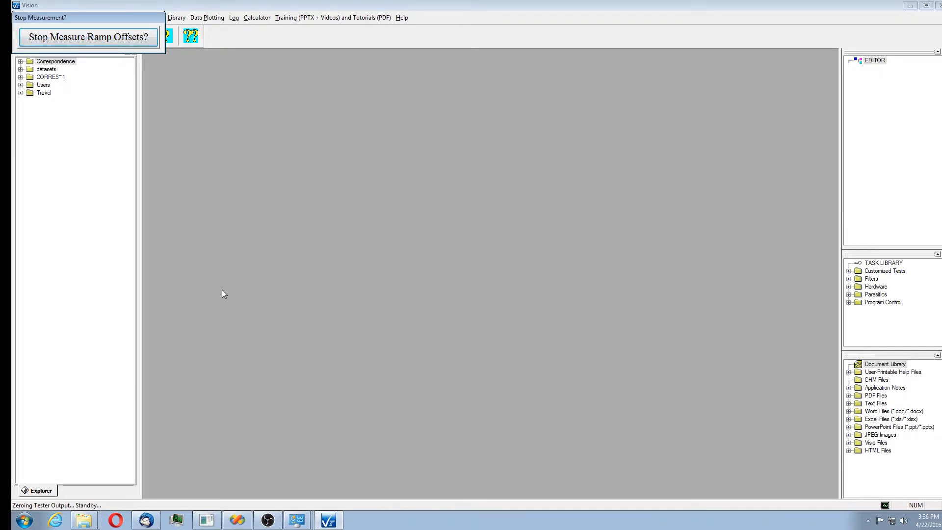
Check the program and driver versions in the About Vision box.
{"action": "left_click", "coordinate": [403, 18]}
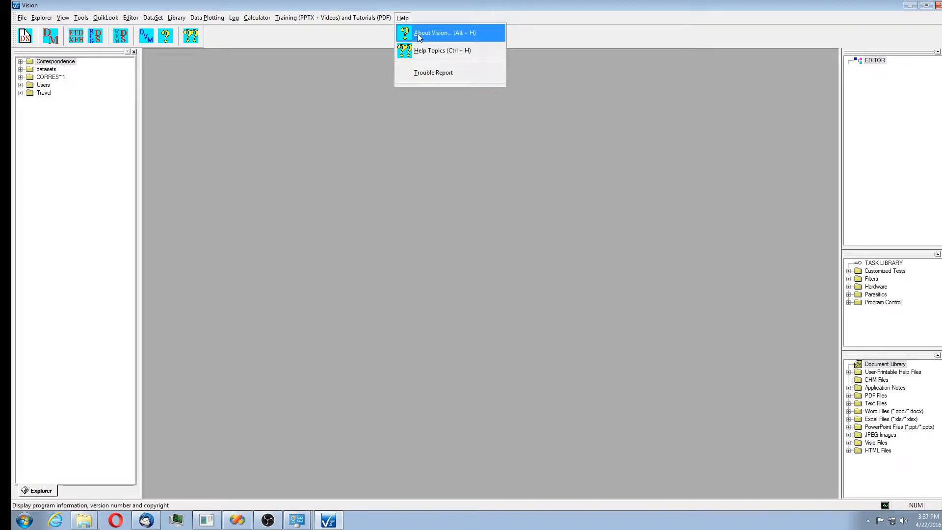
{"action": "left_click", "coordinate": [418, 33]}
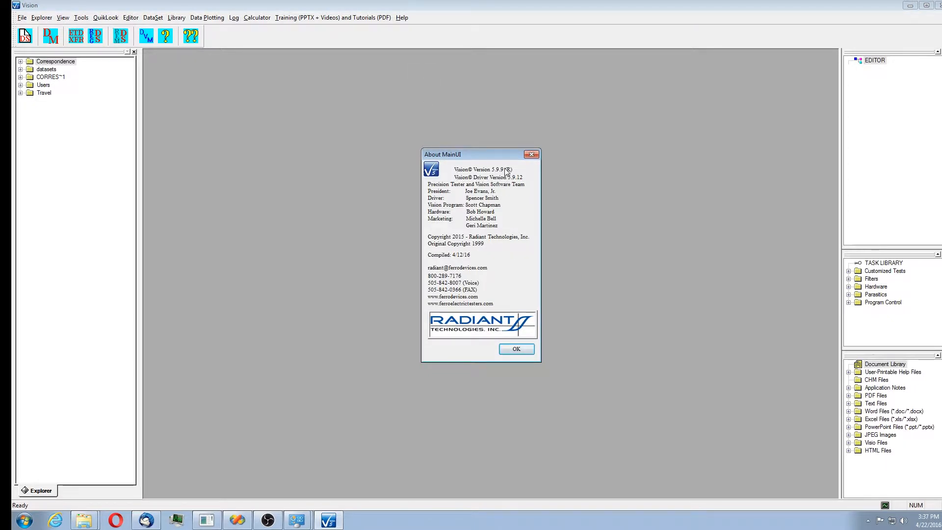
{"action": "left_click", "coordinate": [517, 349]}
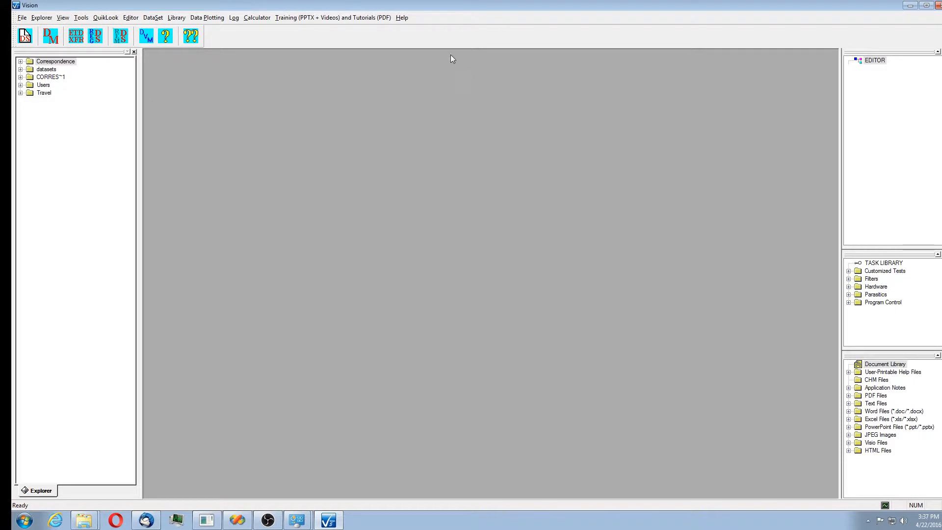
Open the Vision help pages, enlarge them, and browse the Tutorials and Basic Vision Operations topics before closing.
{"action": "left_click", "coordinate": [400, 18]}
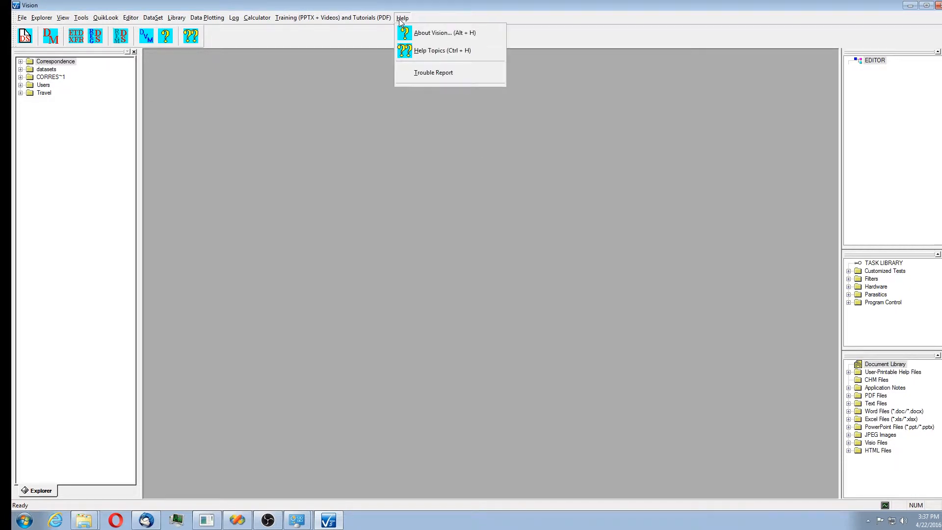
{"action": "left_click", "coordinate": [424, 53]}
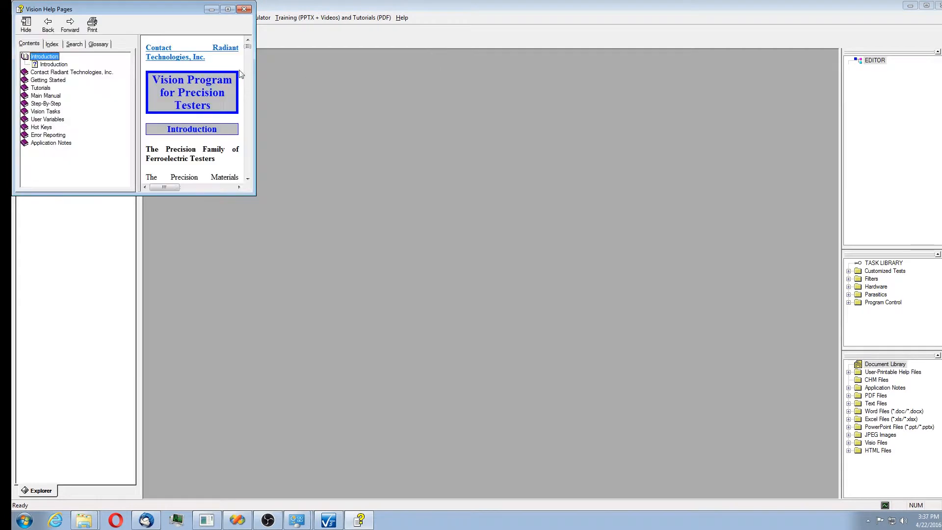
{"action": "left_click_drag", "start_coordinate": [184, 7], "coordinate": [427, 95]}
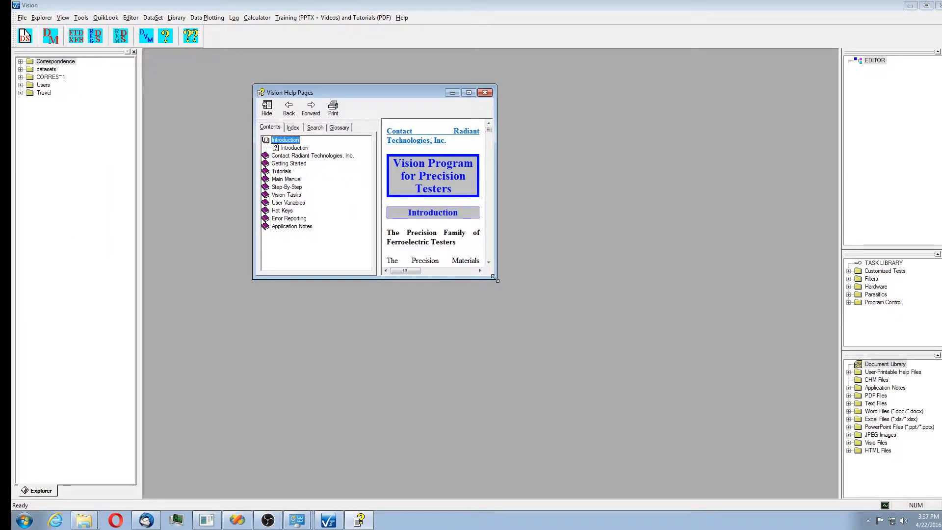
{"action": "left_click_drag", "start_coordinate": [494, 278], "coordinate": [672, 396]}
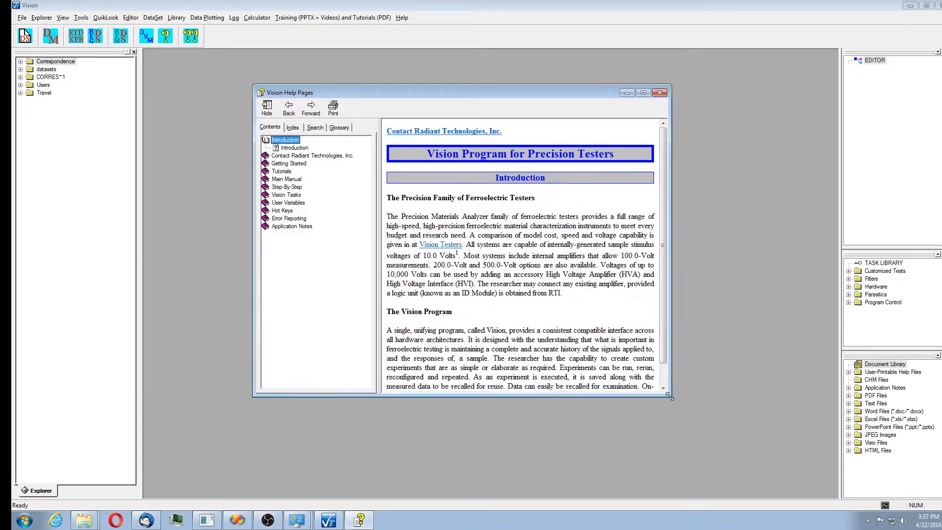
{"action": "left_click", "coordinate": [279, 171]}
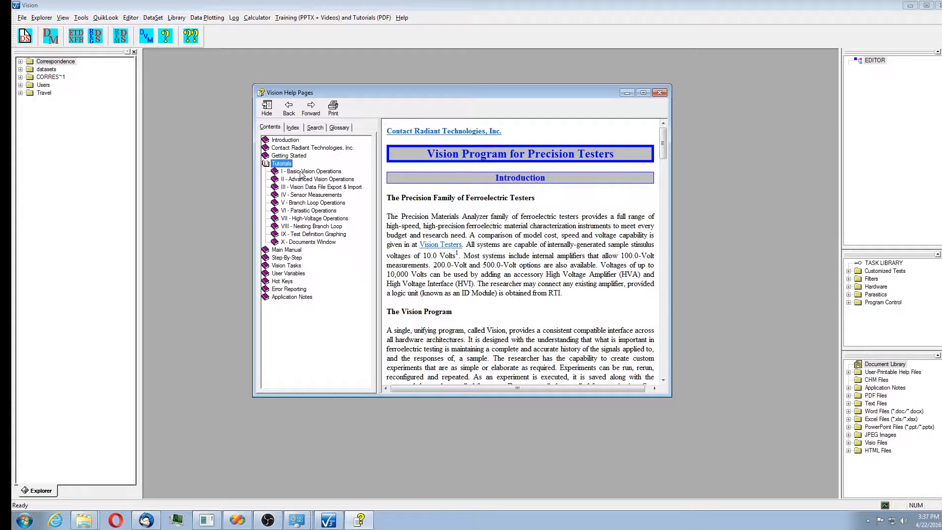
{"action": "left_click", "coordinate": [300, 171]}
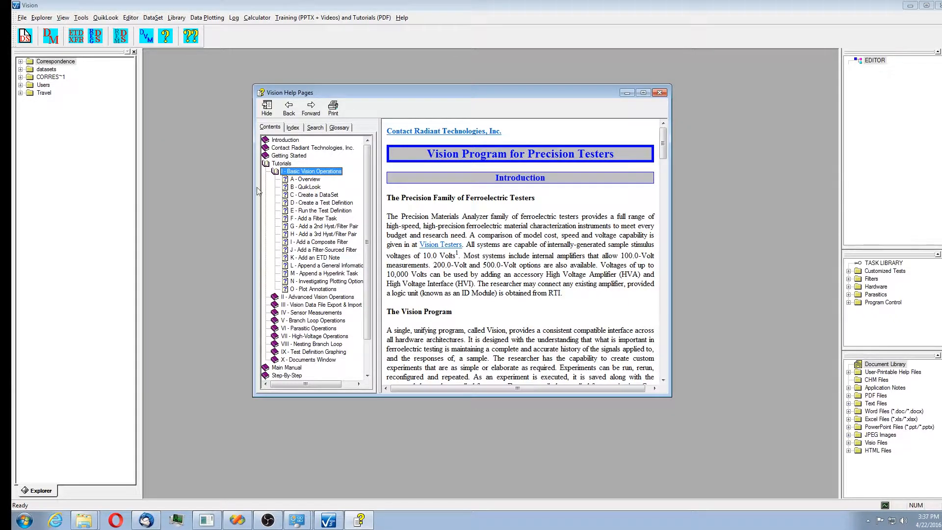
{"action": "left_click", "coordinate": [659, 94]}
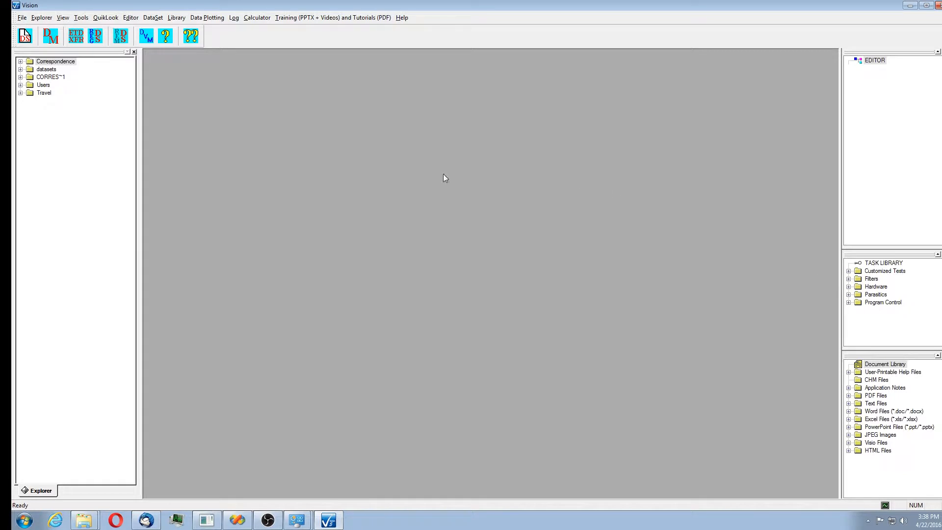
Open the Hysteresis QuikLook task setup.
{"action": "left_click", "coordinate": [104, 18]}
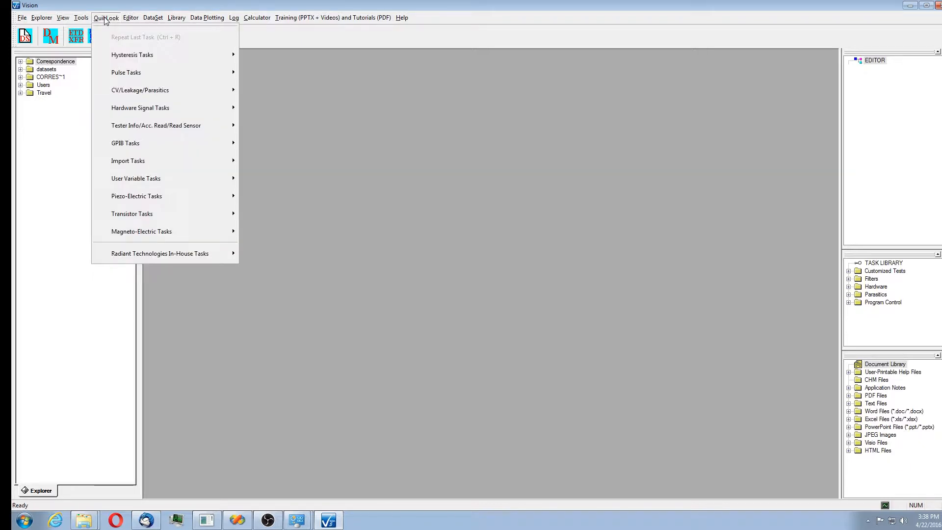
{"action": "mouse_move", "coordinate": [131, 54]}
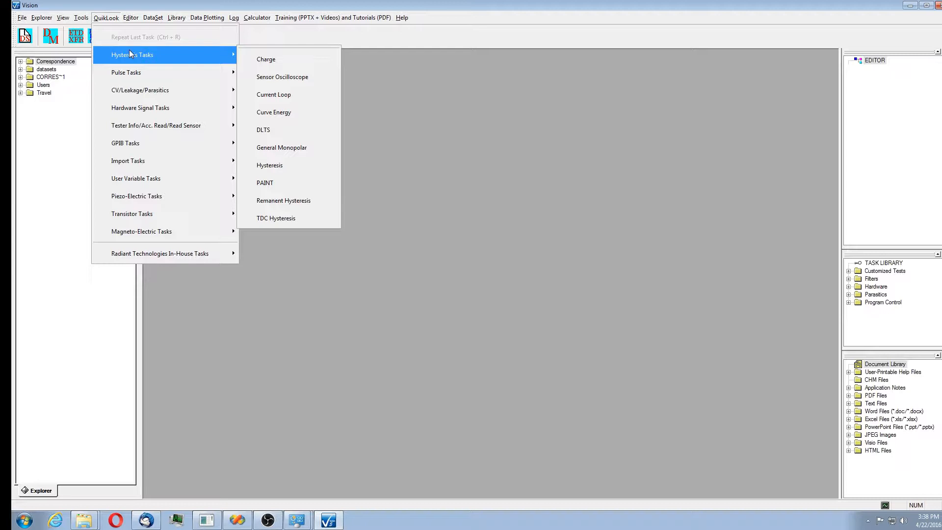
{"action": "left_click", "coordinate": [301, 165]}
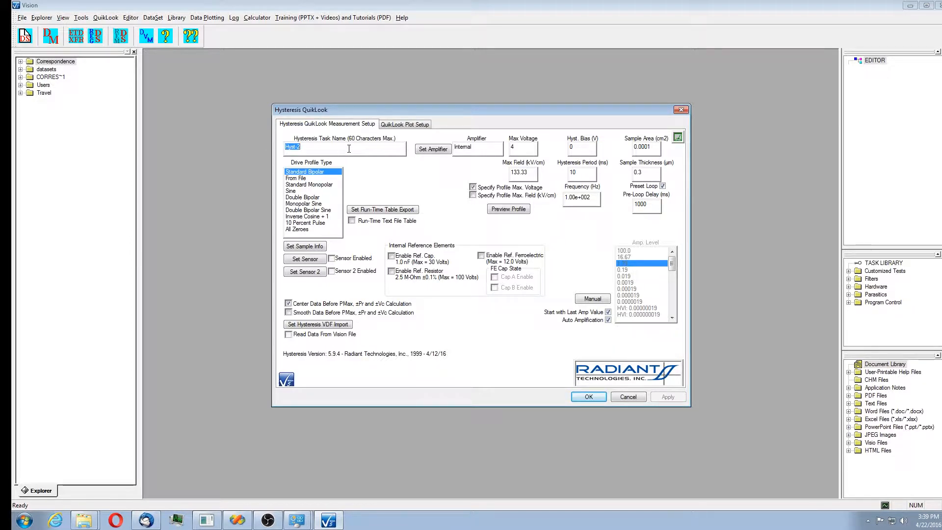
Open the Hysteresis task instructions, enlarge the window, and read through the Discussion page.
{"action": "left_click", "coordinate": [639, 347]}
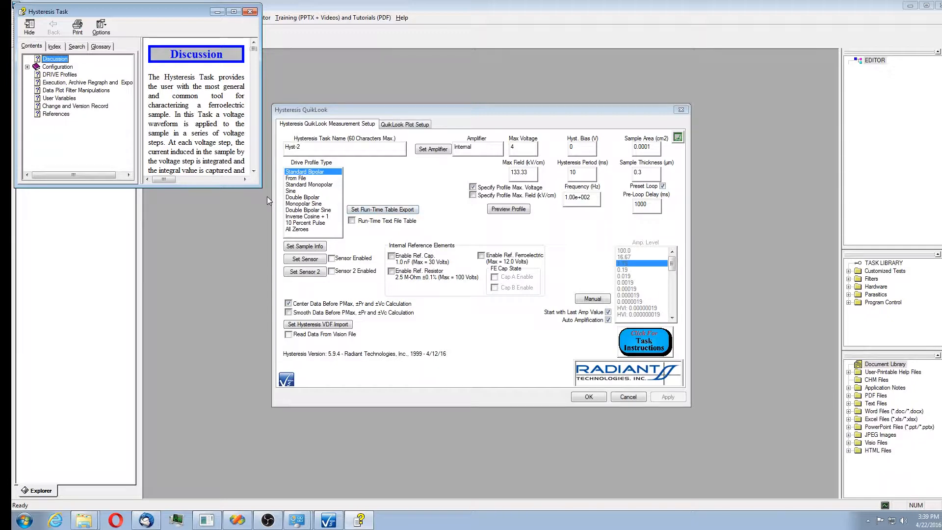
{"action": "left_click_drag", "start_coordinate": [261, 187], "coordinate": [415, 322]}
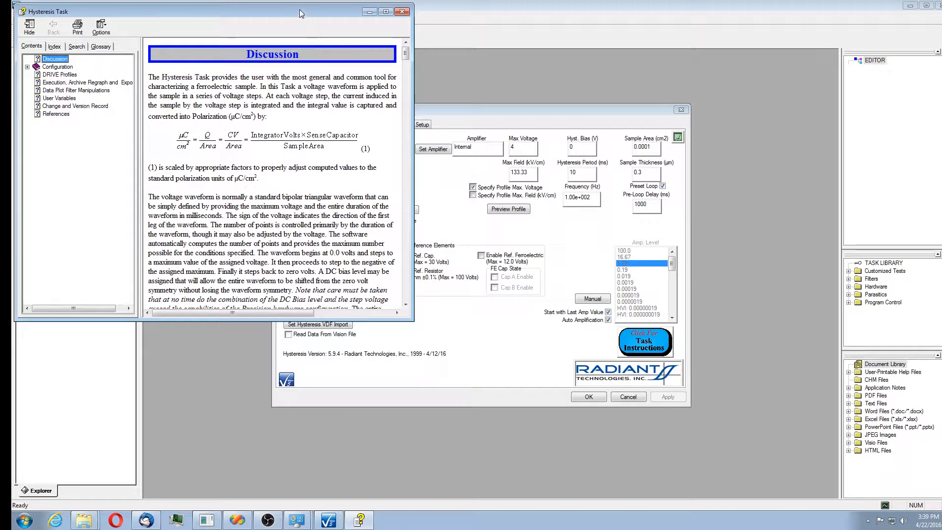
{"action": "left_click_drag", "start_coordinate": [301, 13], "coordinate": [479, 61]}
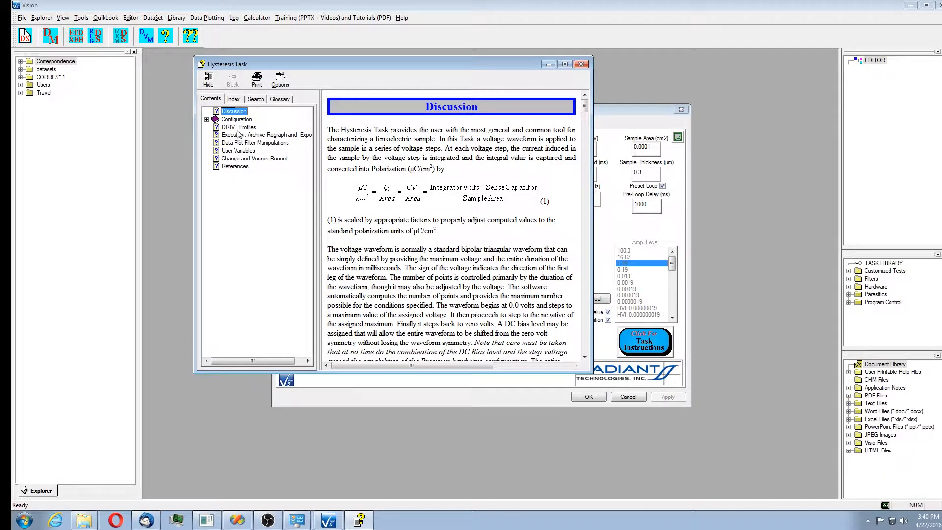
{"action": "left_click", "coordinate": [585, 121]}
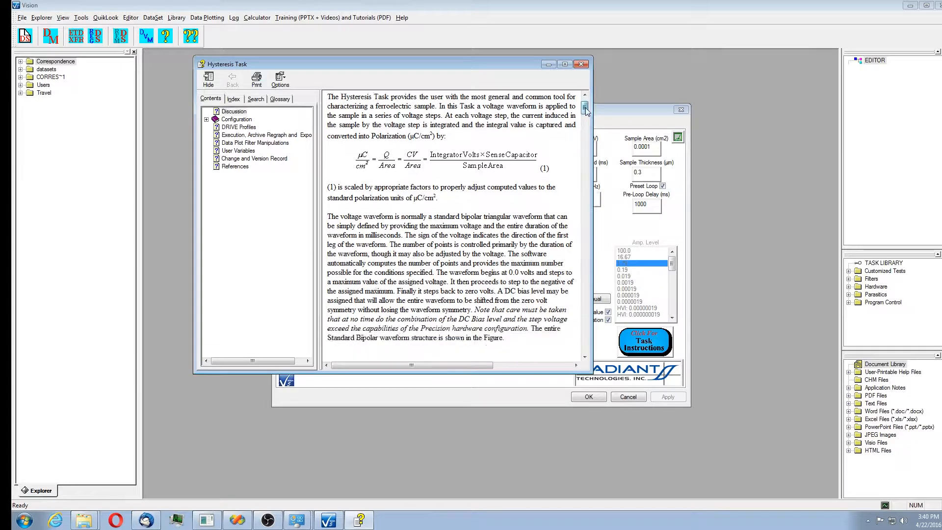
{"action": "left_click_drag", "start_coordinate": [587, 122], "coordinate": [587, 203]}
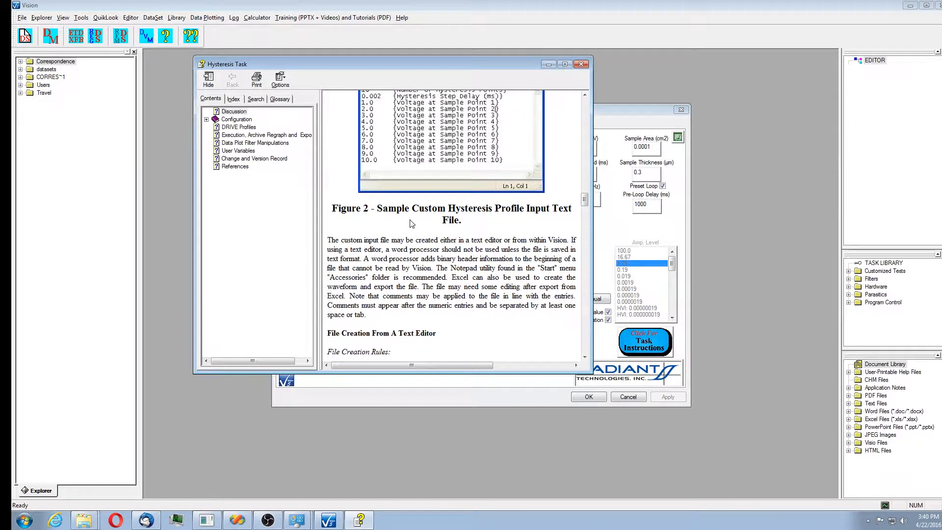
Expand the Configuration help topic and open its Main Configuration and QuikLook Configuration pages.
{"action": "left_click", "coordinate": [207, 120]}
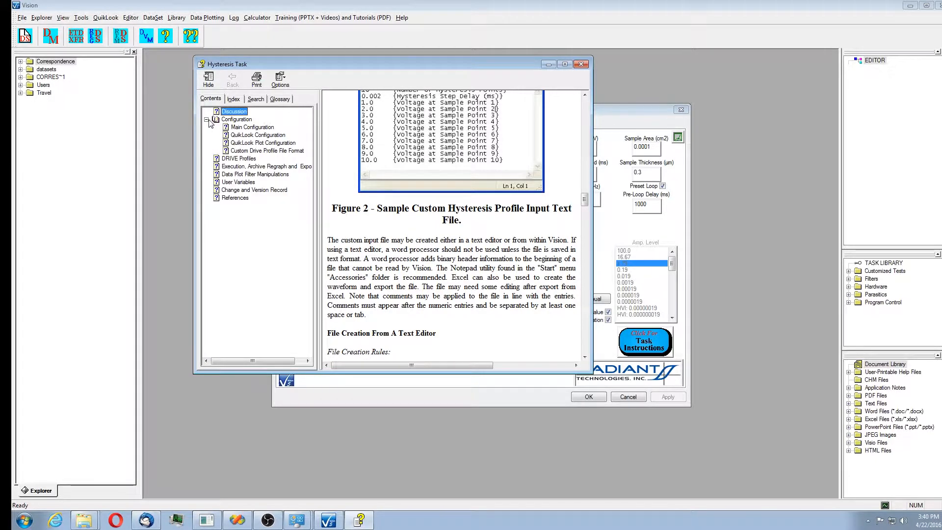
{"action": "left_click", "coordinate": [252, 127]}
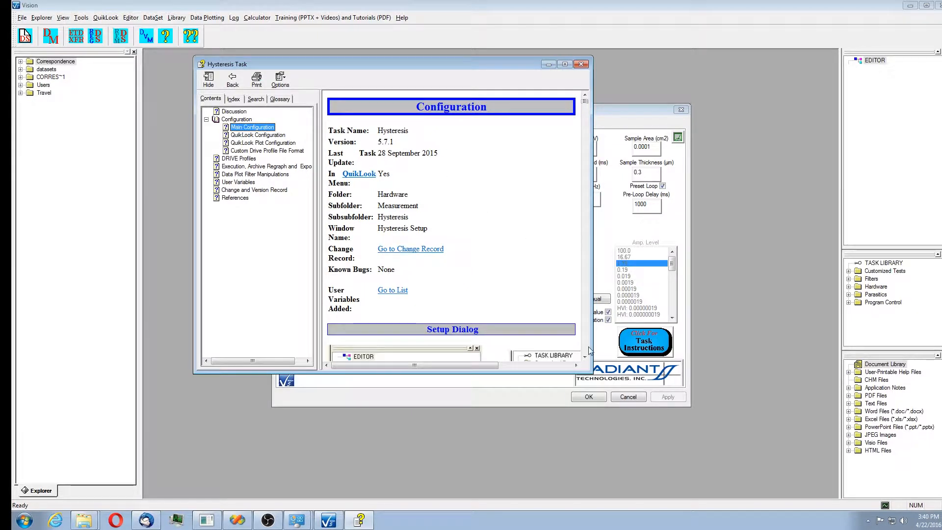
{"action": "left_click", "coordinate": [264, 136]}
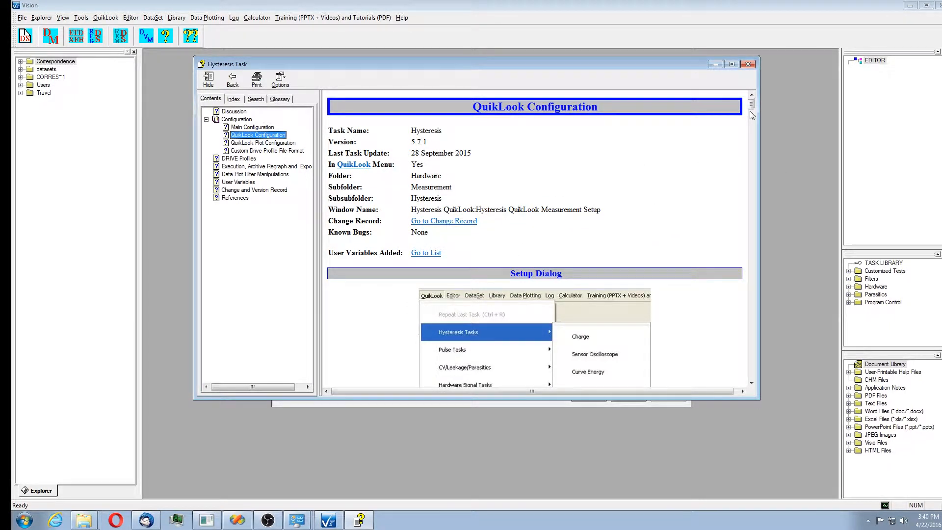
Scroll through the QuikLook Configuration help page down to Amplifier Selection, then close the help window.
{"action": "scroll", "coordinate": [752, 114], "scroll_direction": "down", "scroll_amount": 3}
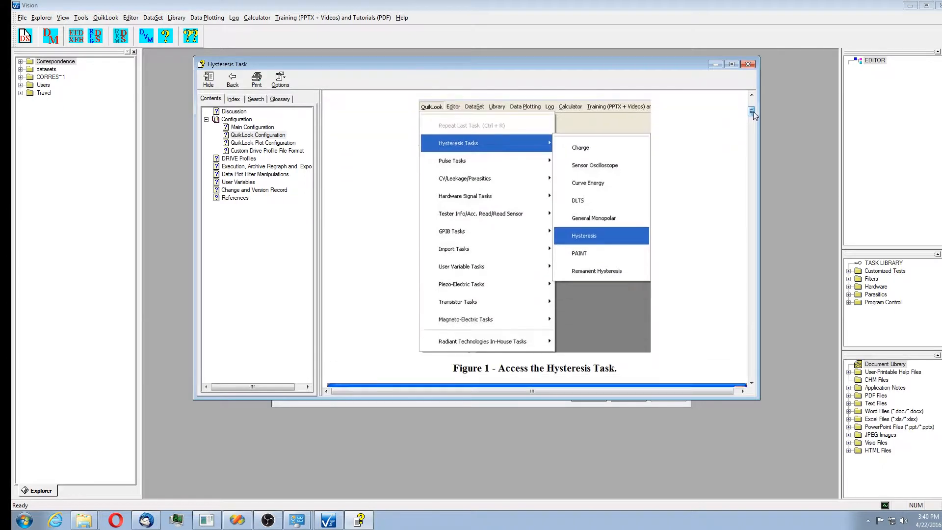
{"action": "left_click_drag", "start_coordinate": [753, 111], "coordinate": [758, 178]}
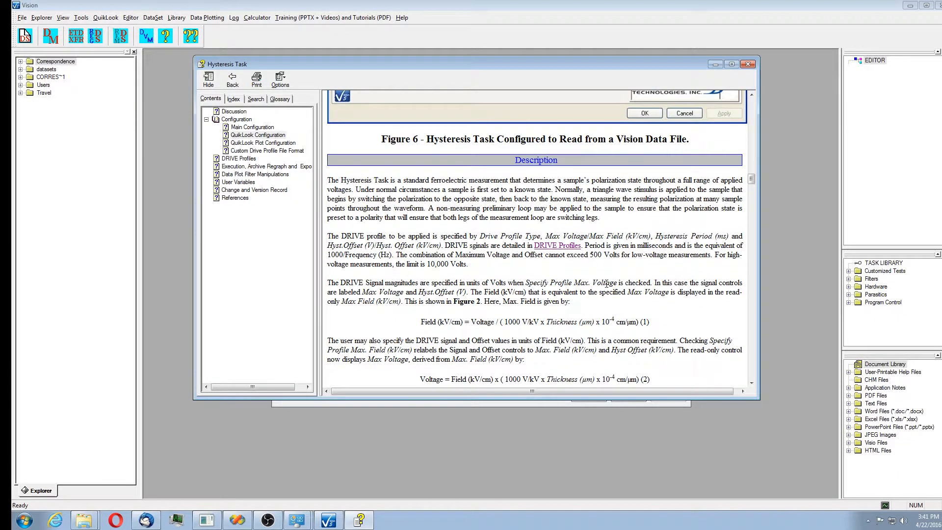
{"action": "scroll", "coordinate": [608, 287], "scroll_direction": "down", "scroll_amount": 2}
{"action": "scroll", "coordinate": [608, 287], "scroll_direction": "down", "scroll_amount": 8}
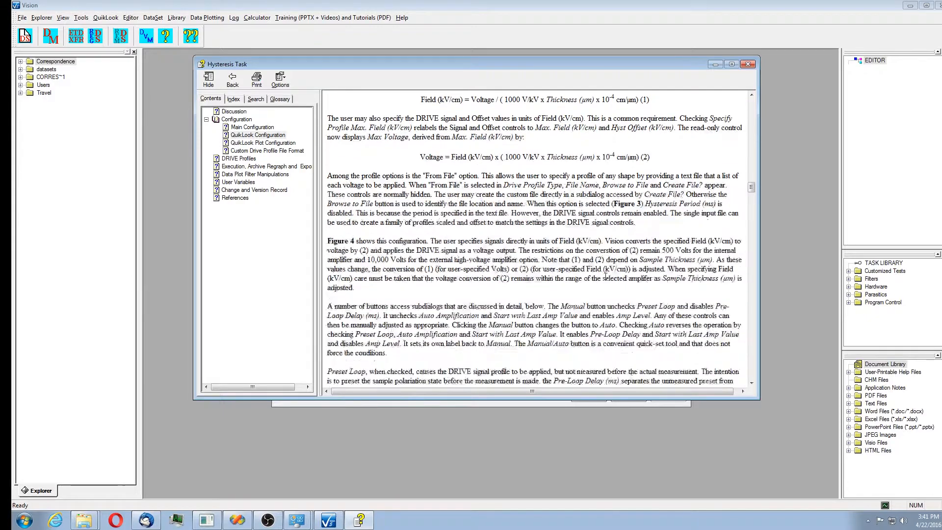
{"action": "scroll", "coordinate": [605, 275], "scroll_direction": "down", "scroll_amount": 8}
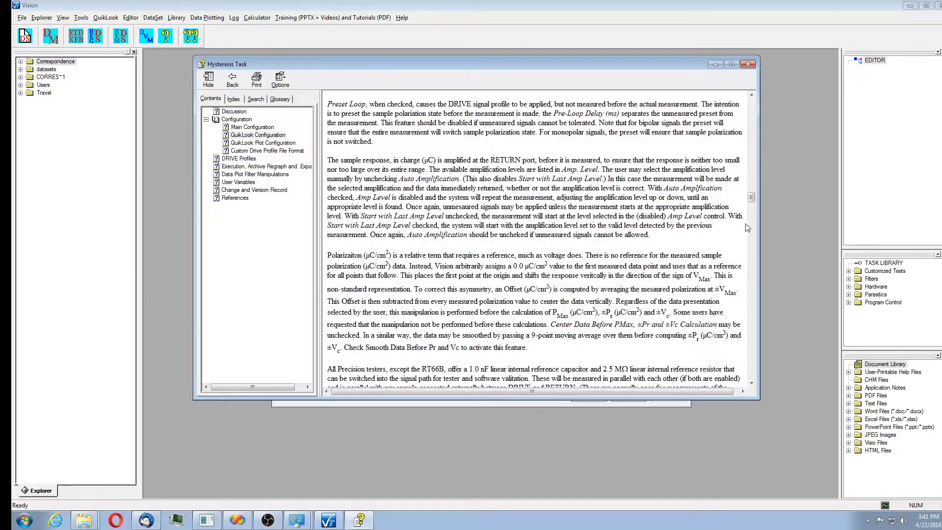
{"action": "scroll", "coordinate": [751, 216], "scroll_direction": "down", "scroll_amount": 15}
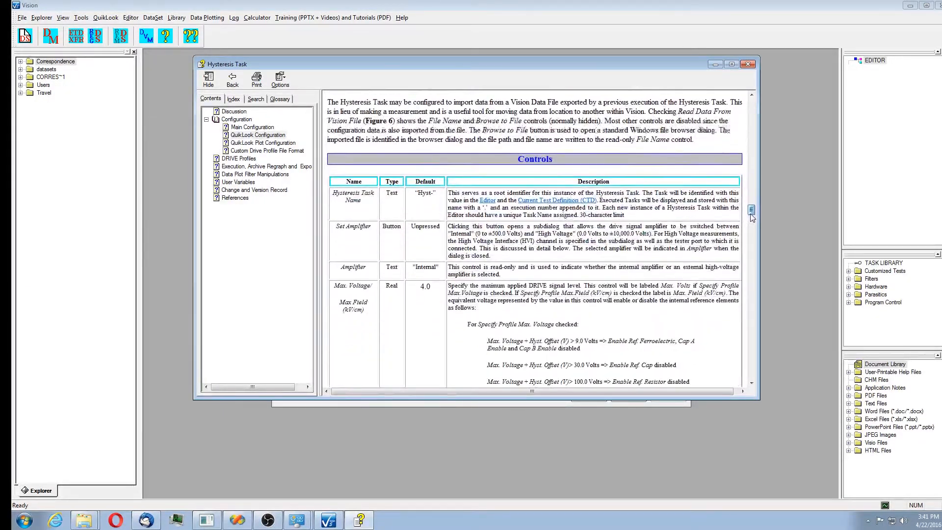
{"action": "scroll", "coordinate": [752, 218], "scroll_direction": "down", "scroll_amount": 2}
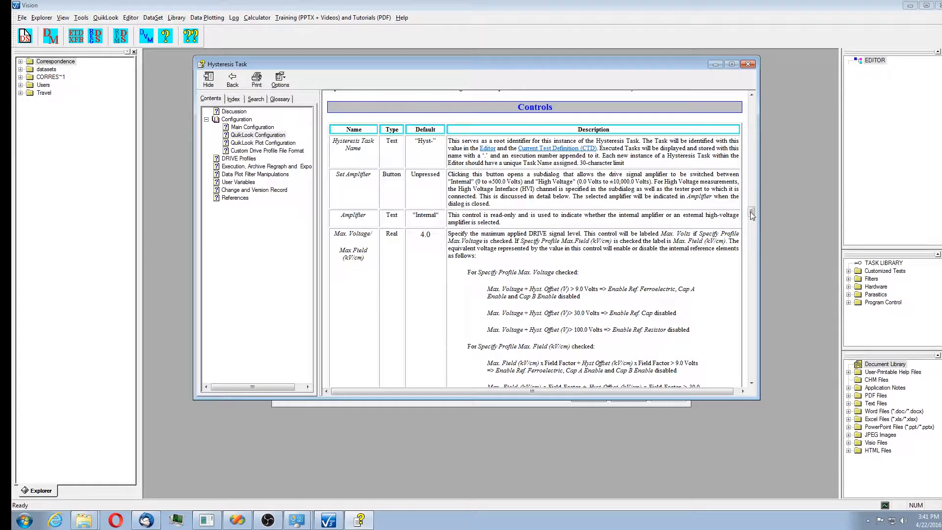
{"action": "left_click_drag", "start_coordinate": [752, 214], "coordinate": [764, 289]}
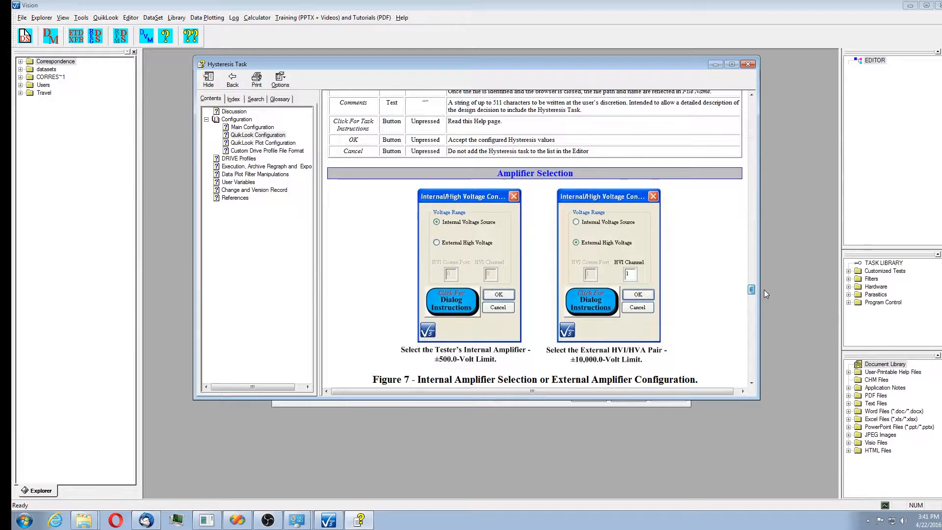
{"action": "left_click_drag", "start_coordinate": [764, 289], "coordinate": [749, 318]}
{"action": "left_click", "coordinate": [748, 64]}
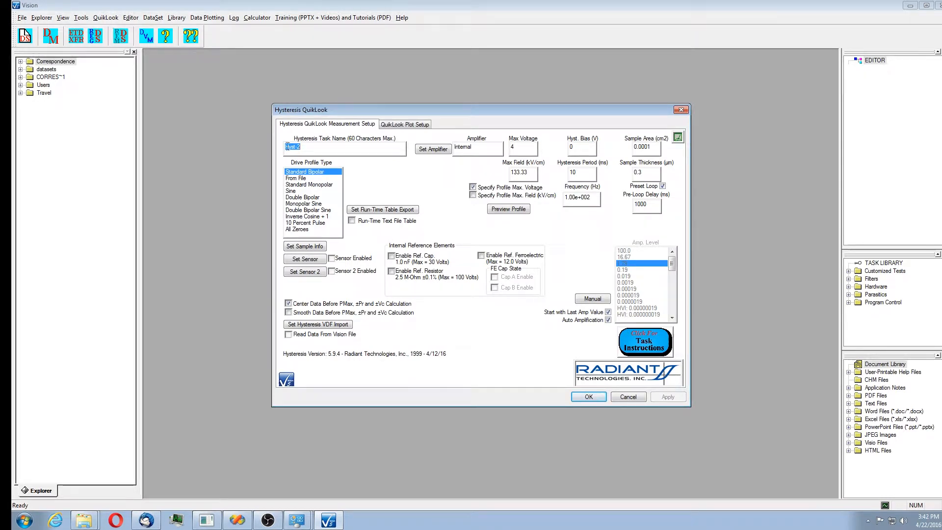
Open task help from the setup dialog, view the QuikLook Plot Configuration page in an enlarged window, then close it.
{"action": "key", "text": "F1"}
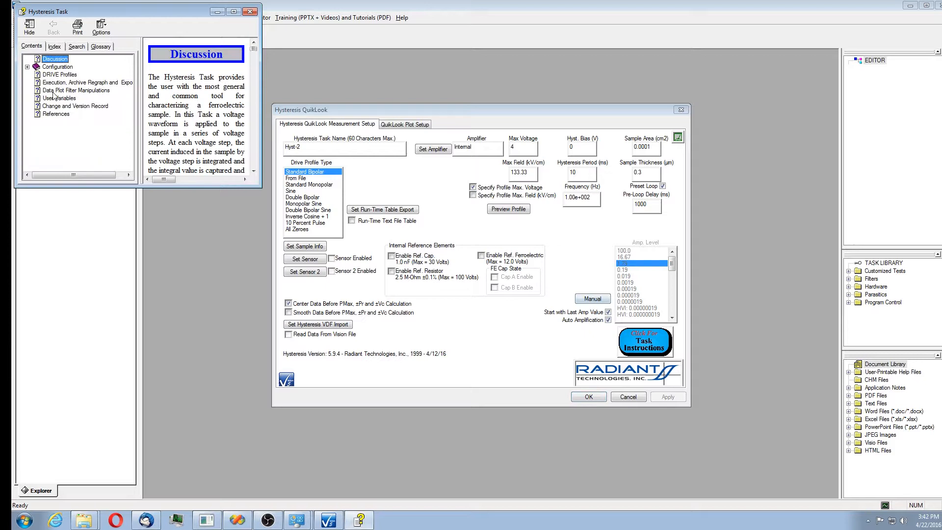
{"action": "left_click", "coordinate": [28, 66]}
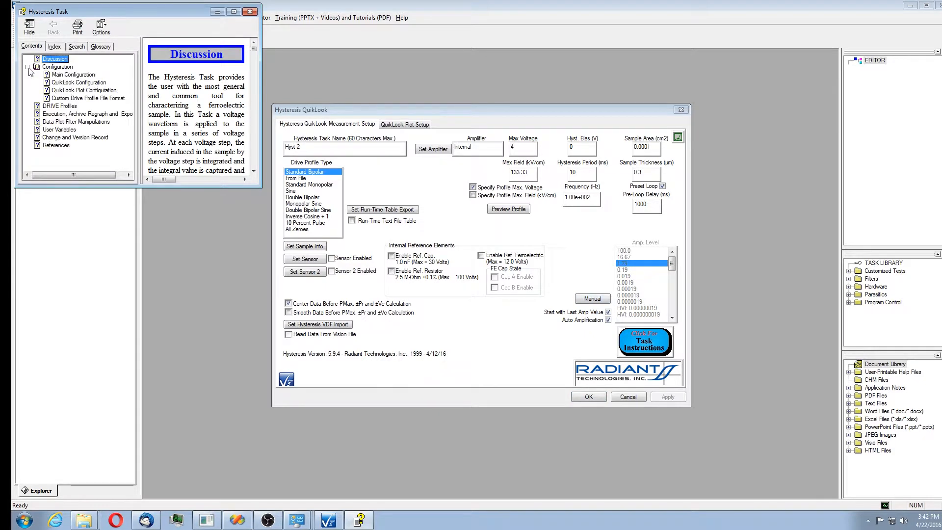
{"action": "left_click", "coordinate": [107, 91]}
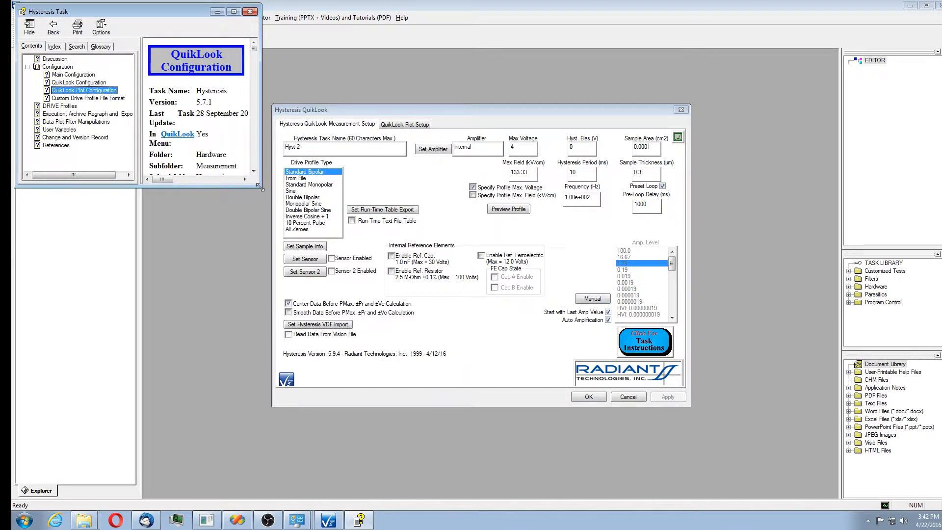
{"action": "left_click_drag", "start_coordinate": [260, 187], "coordinate": [649, 392]}
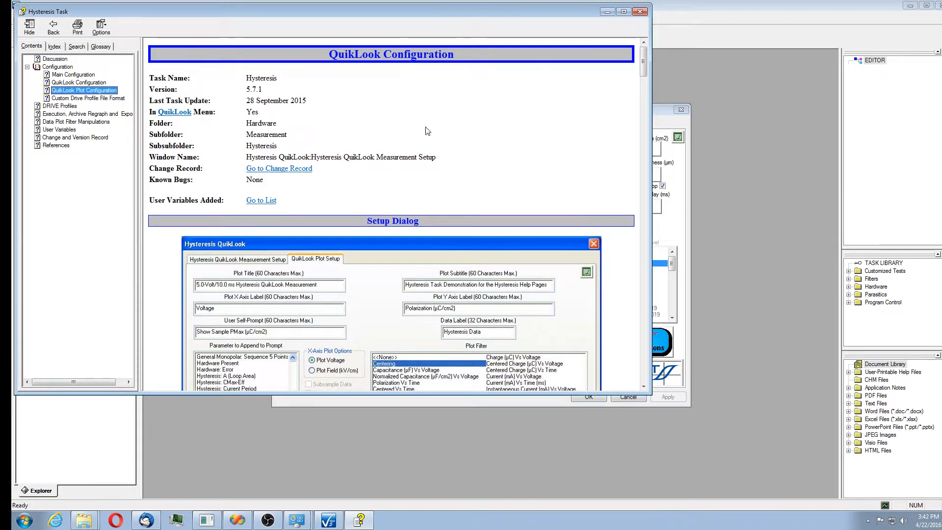
{"action": "left_click_drag", "start_coordinate": [447, 10], "coordinate": [573, 33]}
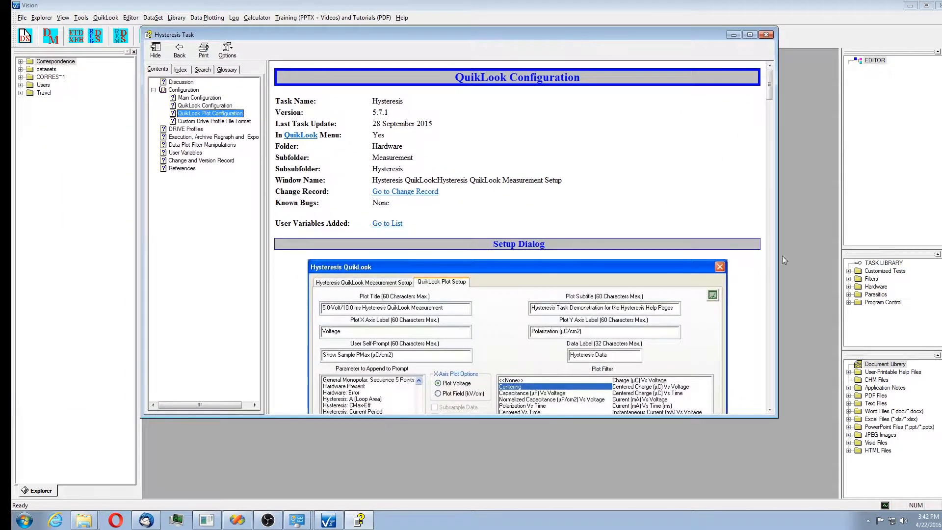
{"action": "mouse_move", "coordinate": [769, 84]}
{"action": "left_mouse_down"}
{"action": "mouse_move", "coordinate": [780, 134]}
{"action": "mouse_move", "coordinate": [770, 98]}
{"action": "left_mouse_up"}
{"action": "left_click", "coordinate": [766, 34]}
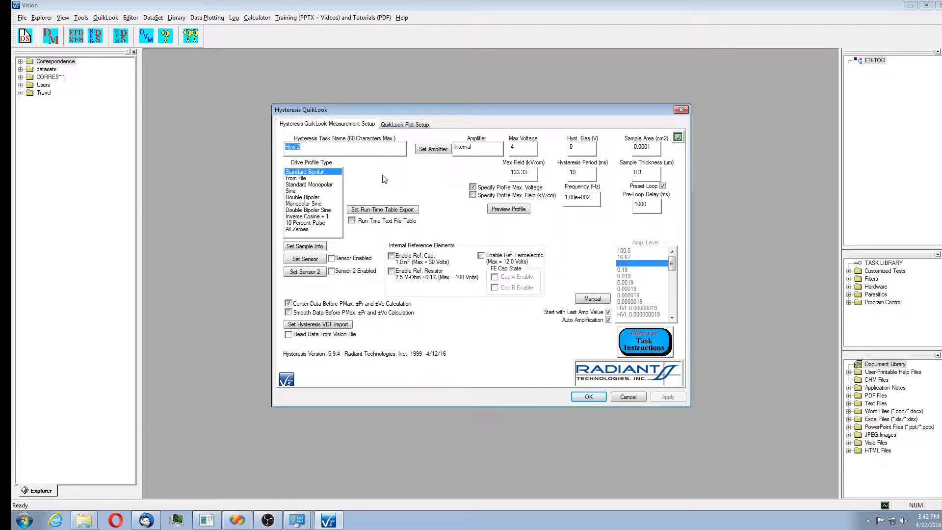
Set the Max Voltage to 9.0.
{"action": "double_click", "coordinate": [512, 149]}
{"action": "type", "text": "9.0"}
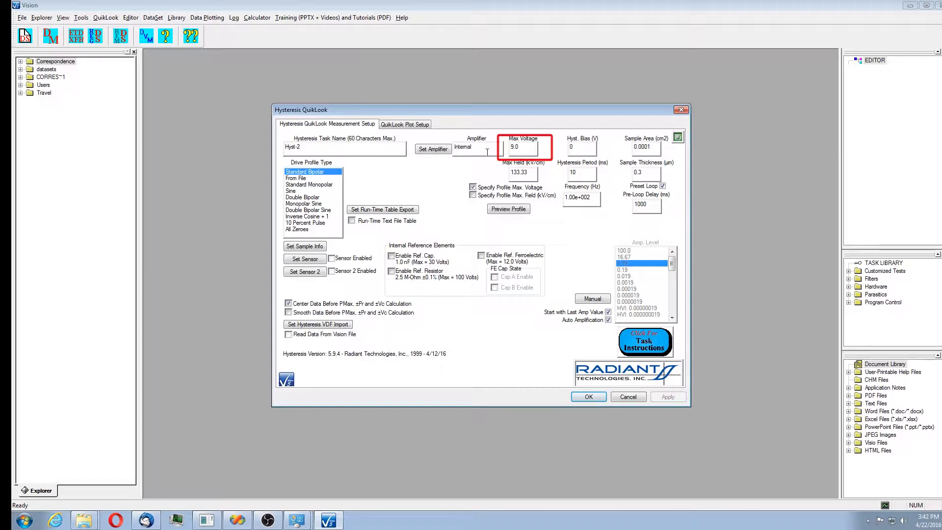
{"action": "left_click", "coordinate": [583, 172]}
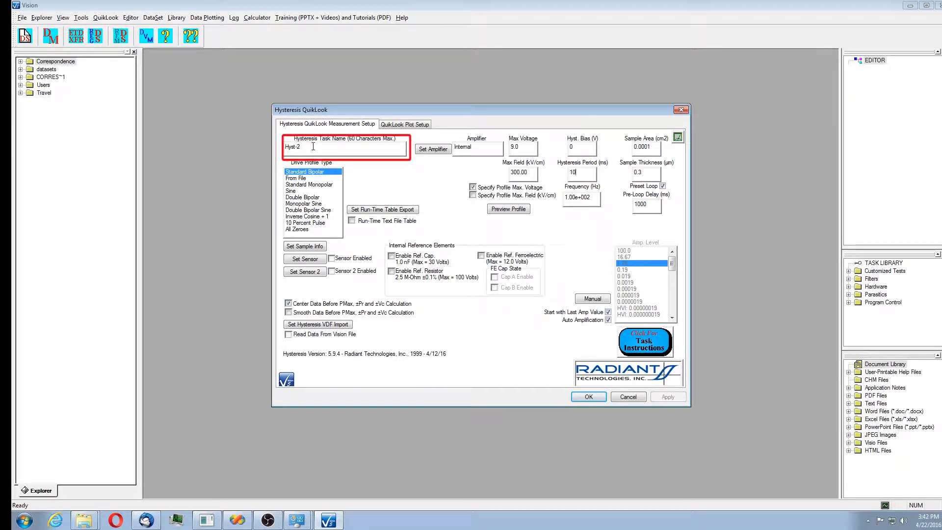
Rename the task as 9.0-Volt/10.0 ms Hysteresis - Internal Reference… and enable the 1.0 nF reference capacitor.
{"action": "left_click_drag", "start_coordinate": [316, 147], "coordinate": [283, 149]}
{"action": "type", "text": "9.0-Volt/10.0 ms H"}
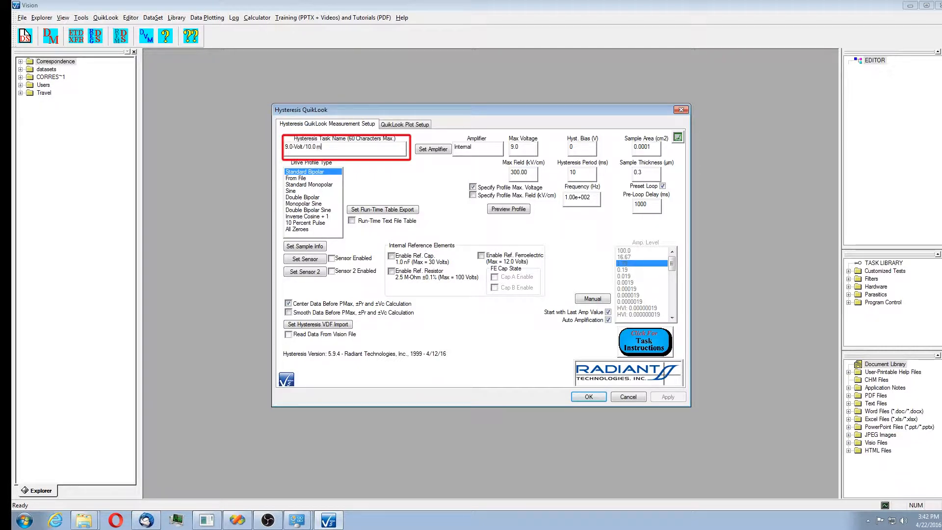
{"action": "type", "text": "ysteresis - Internal Reference Fer"}
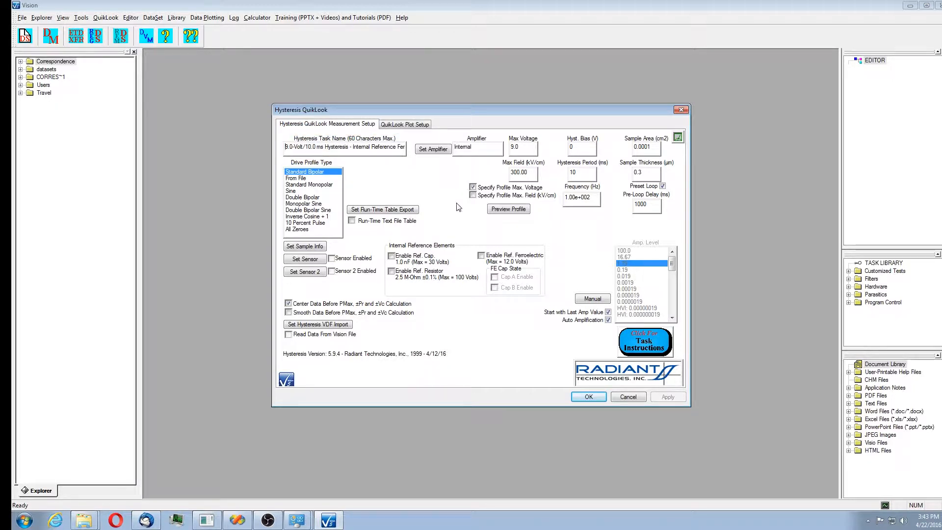
{"action": "left_click", "coordinate": [392, 257]}
Set the plot title to 9.0-Volt/10.0 ms Standard BipolarHysteresis and the subtitle to 1.0 nF Internal Reference Capacitor.
{"action": "left_click", "coordinate": [423, 125]}
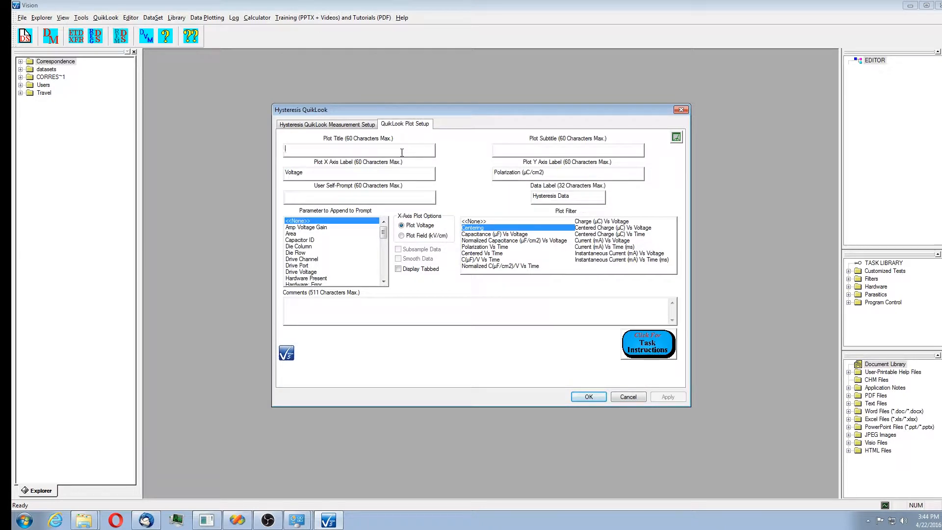
{"action": "type", "text": "9.0-Volt/10.0 ms Standard BipolarHysteresis"}
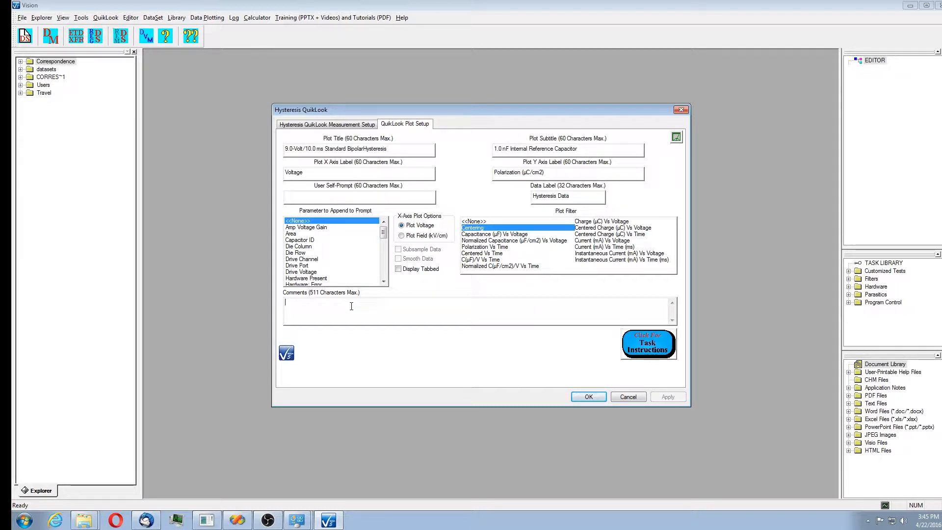
Enter a comment describing the 9.0-Volt, 10.0 ms Standard Bipolar demonstration measurement on the 1.0 nF internal reference capacitor, and run it.
{"action": "type", "text": "Demonstrate the Hysteresis"}
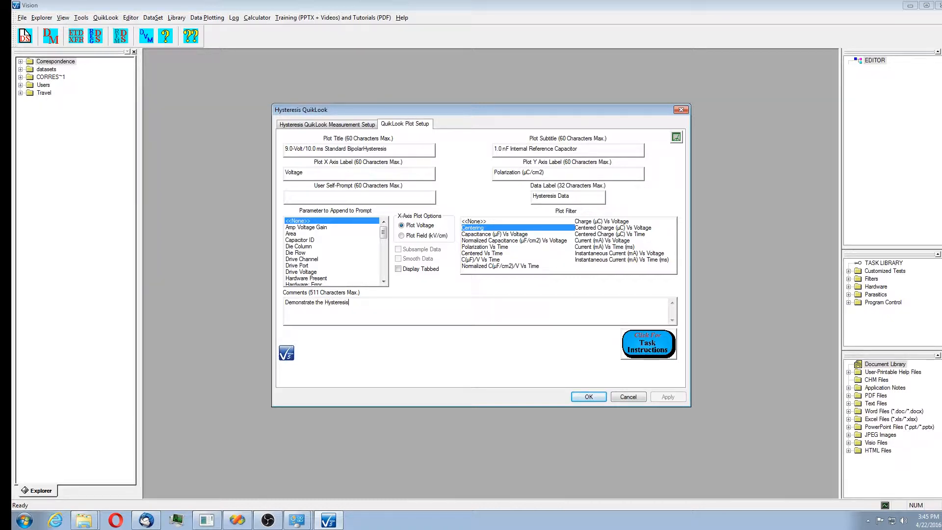
{"action": "type", "text": " Task Quik"}
{"action": "type", "text": "Look conflugration and e"}
{"action": "type", "text": "xecution for the Vision demonstration video"}
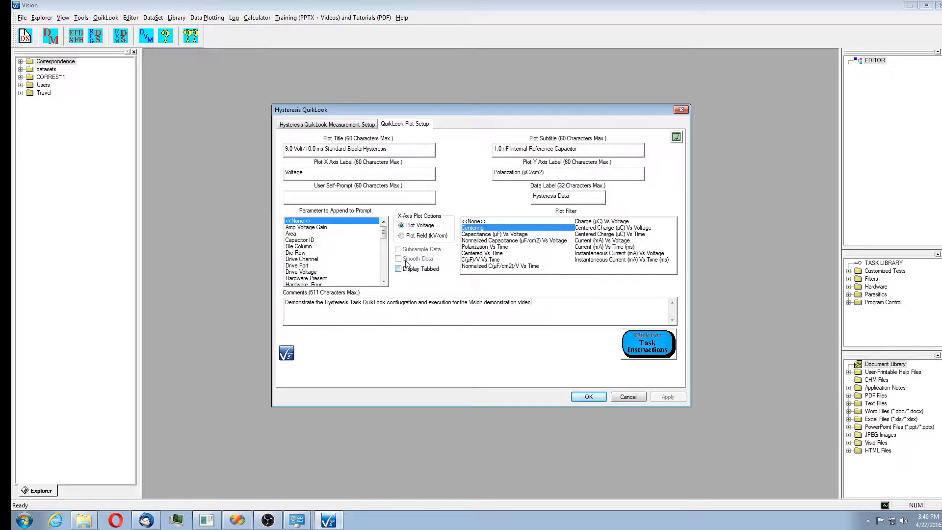
{"action": "type", "text": ". Perform a 9.0-Volt, 10.0 ms Standard Bipolar measurement on the 1.0 nF internal reference capaci"}
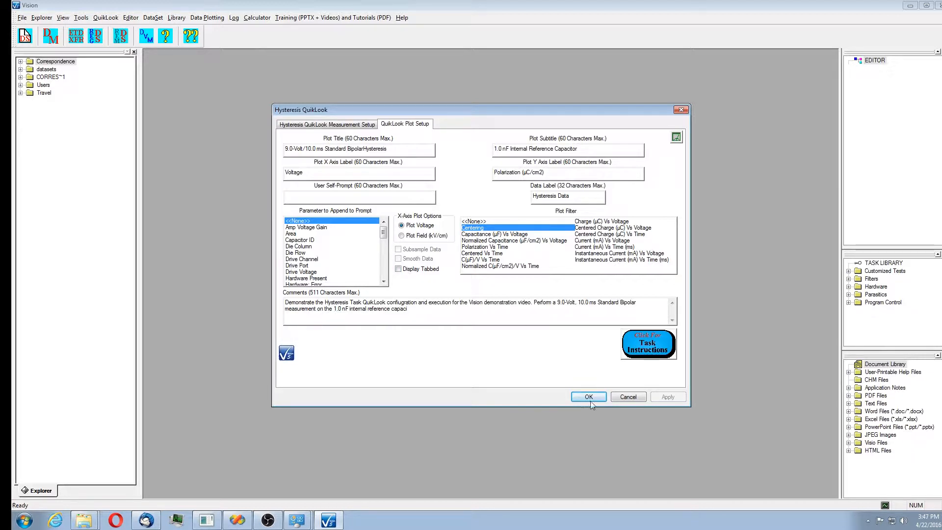
{"action": "left_click", "coordinate": [590, 396]}
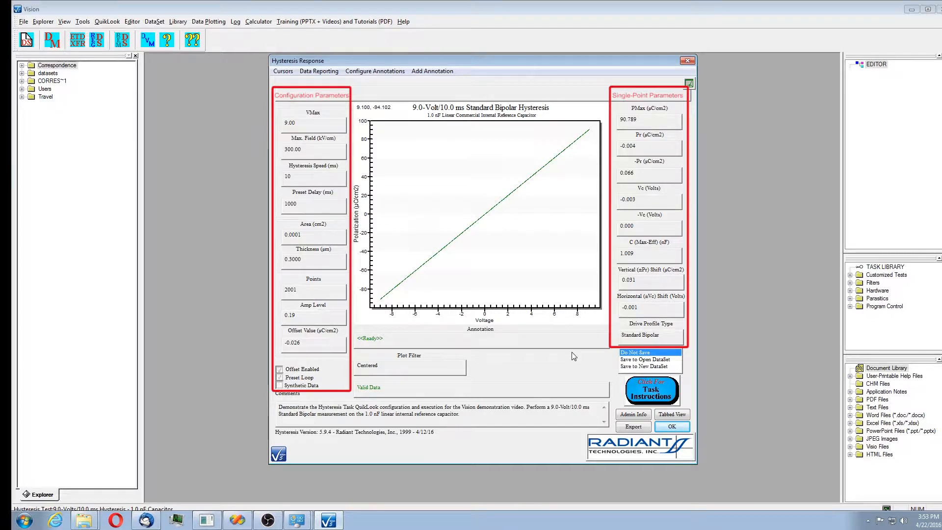
Rerun the hysteresis measurement and choose to save the result to a new DataSet.
{"action": "left_click", "coordinate": [672, 426]}
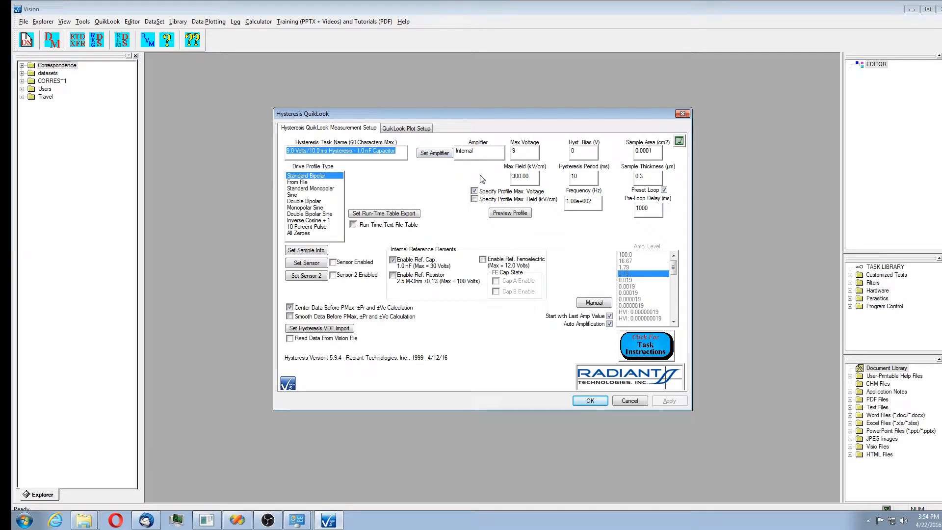
{"action": "left_click", "coordinate": [601, 402]}
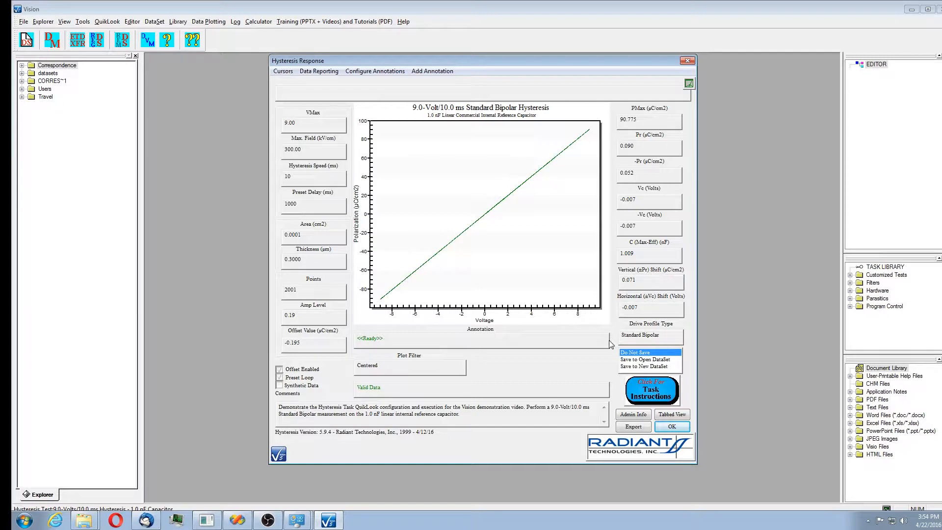
{"action": "left_click", "coordinate": [642, 367]}
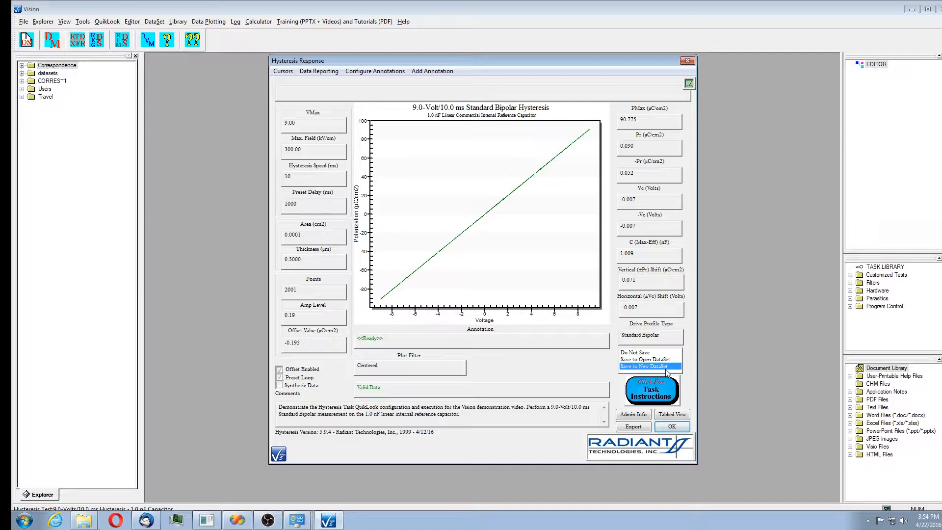
{"action": "left_click", "coordinate": [672, 427]}
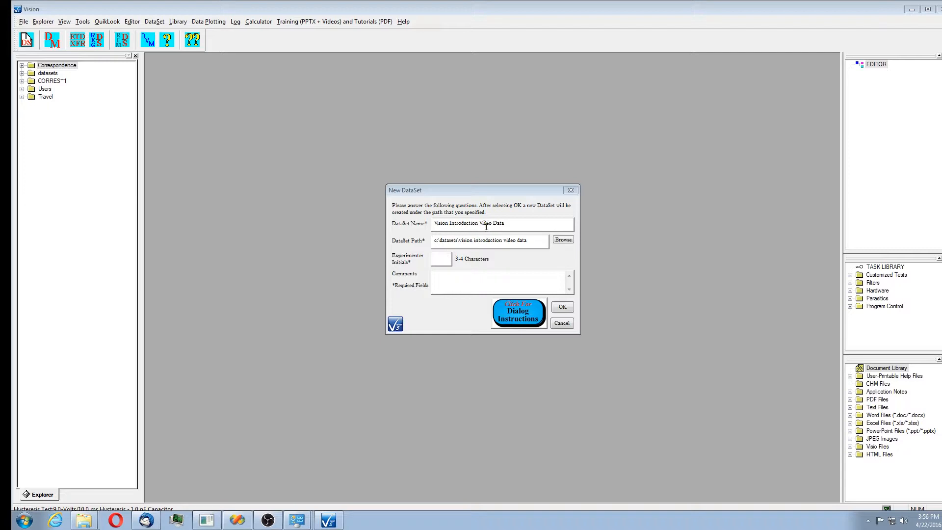
Create the new DataSet with the experimenter's initials and the comment Option Demo.
{"action": "left_click", "coordinate": [445, 259]}
{"action": "type", "text": "SPC"}
{"action": "key", "text": "Tab"}
{"action": "type", "text": "Option Demo"}
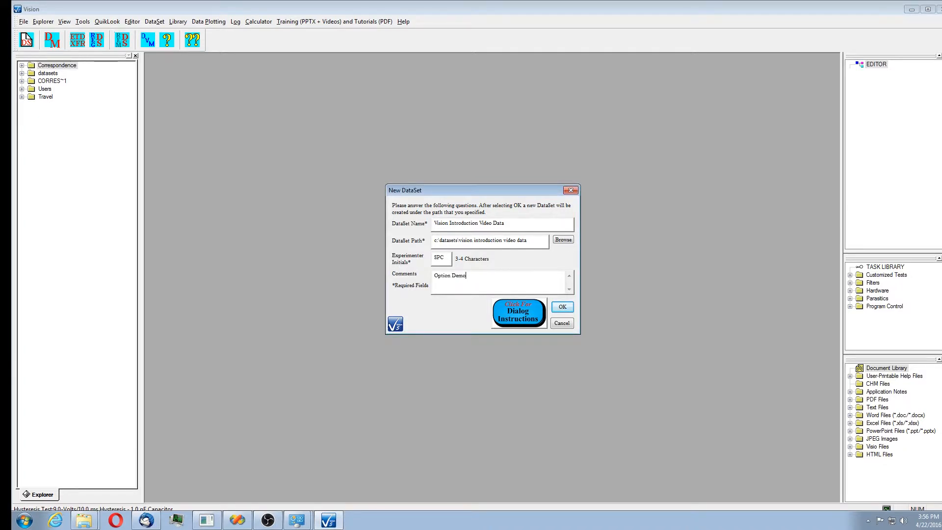
{"action": "left_click", "coordinate": [562, 307]}
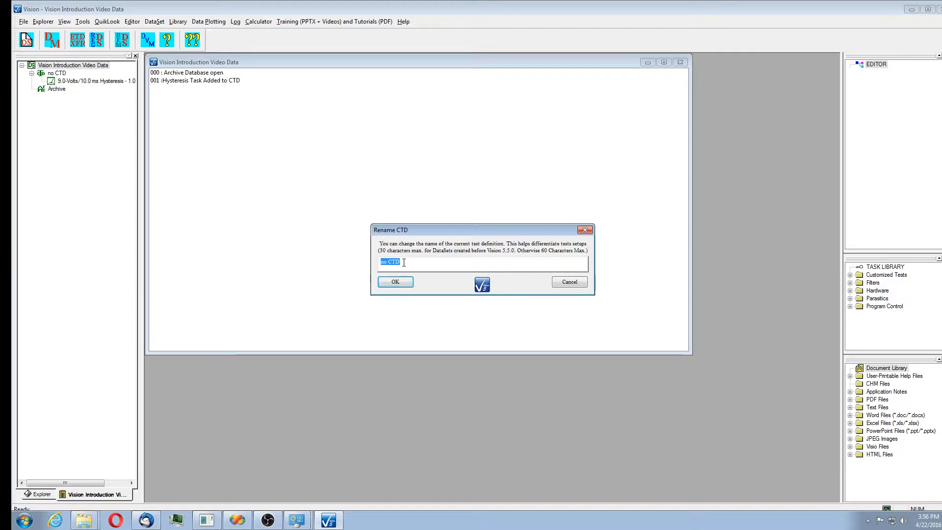
Rename the current test definition as 9.0-V/10.0 ms Internal Ref. Cap Hysteresis for Vision Demo.
{"action": "type", "text": "9.0-V/10.0 ms Internal Ref."}
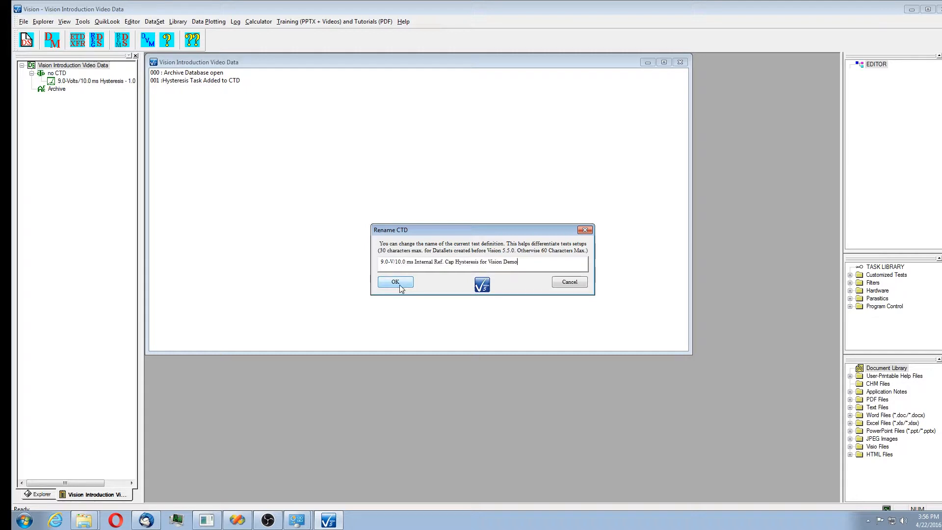
{"action": "left_click", "coordinate": [395, 282]}
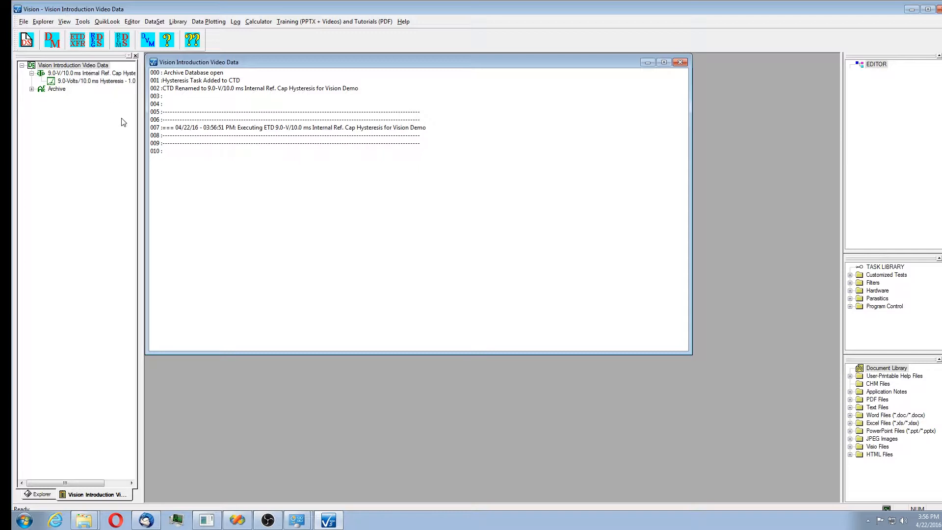
Browse the DataSet archive and open the setup of the archived 1.0 nF capacitor hysteresis measurement.
{"action": "left_click_drag", "start_coordinate": [145, 142], "coordinate": [182, 141]}
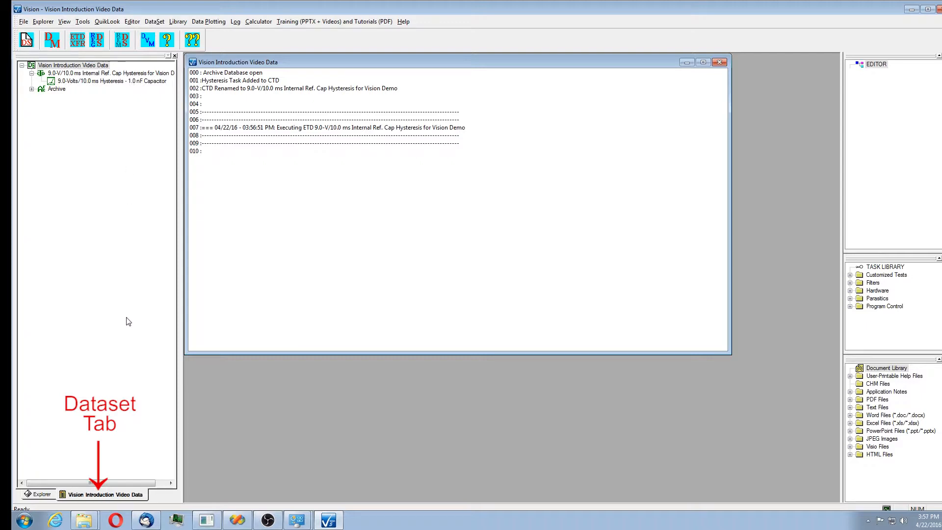
{"action": "left_click", "coordinate": [42, 495]}
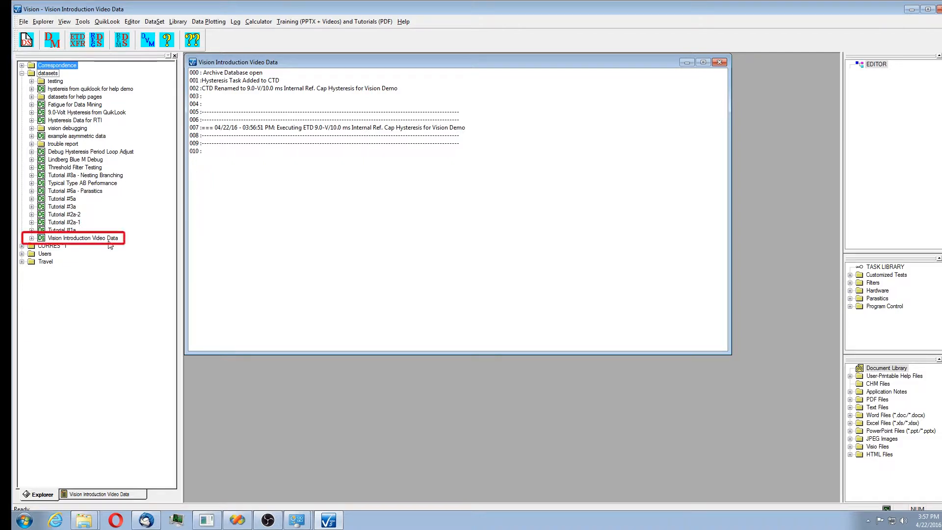
{"action": "left_click", "coordinate": [90, 493]}
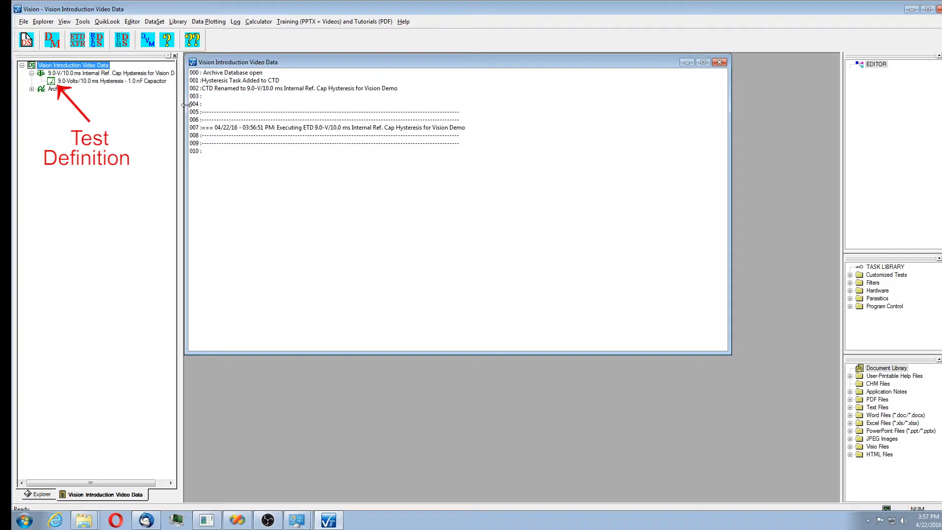
{"action": "left_click_drag", "start_coordinate": [182, 107], "coordinate": [206, 112]}
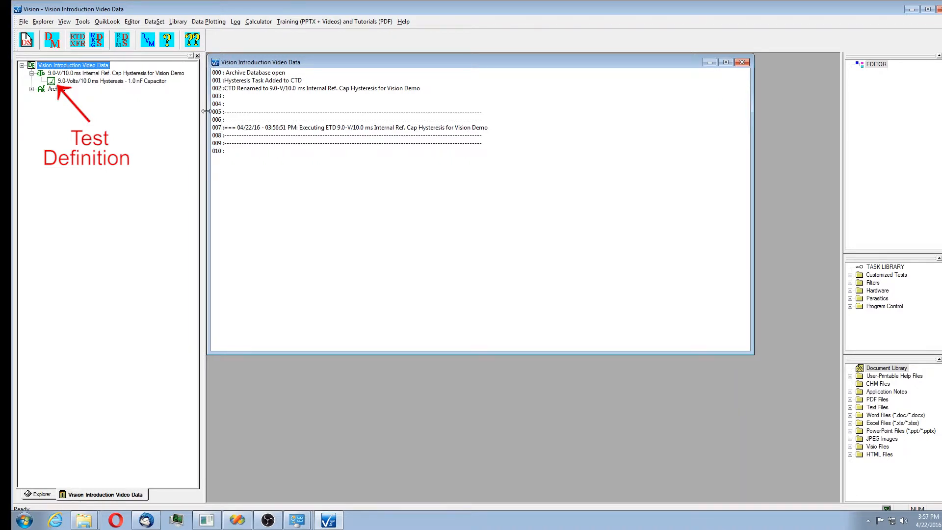
{"action": "left_click", "coordinate": [32, 90]}
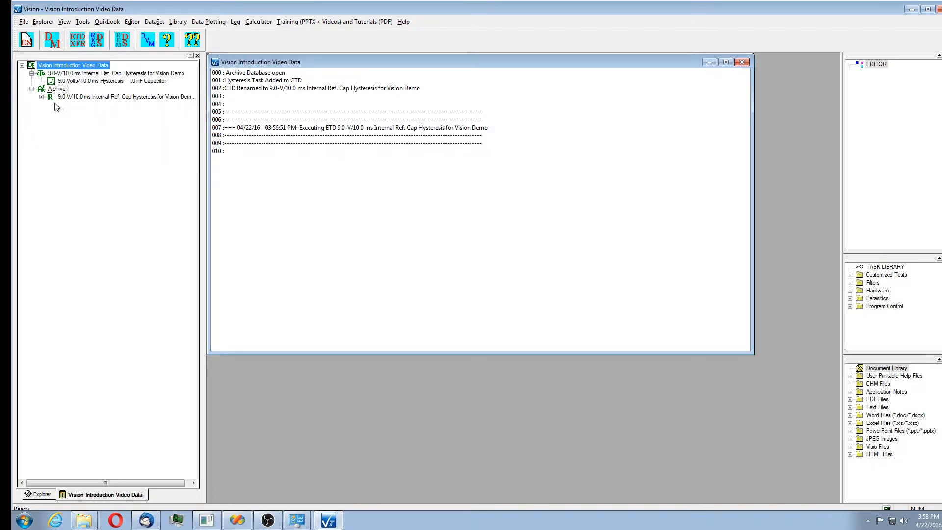
{"action": "left_click", "coordinate": [42, 96]}
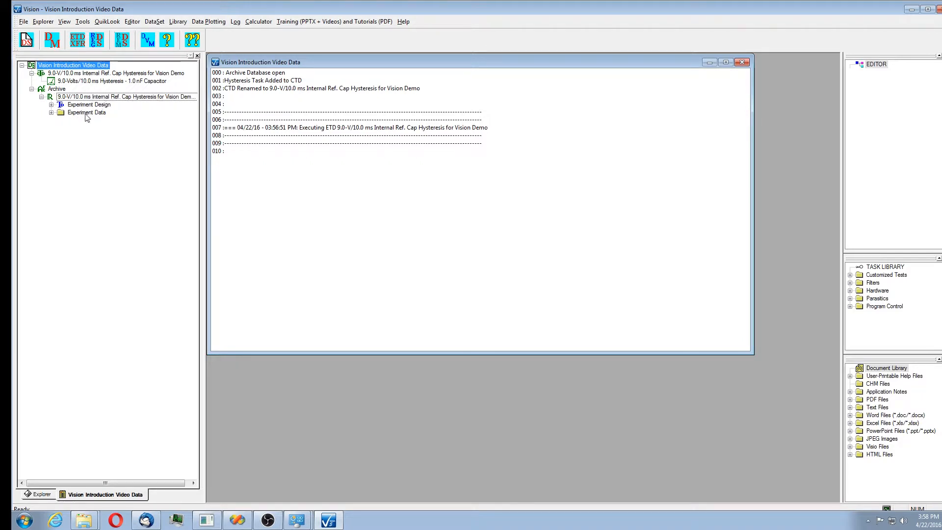
{"action": "left_click", "coordinate": [51, 112]}
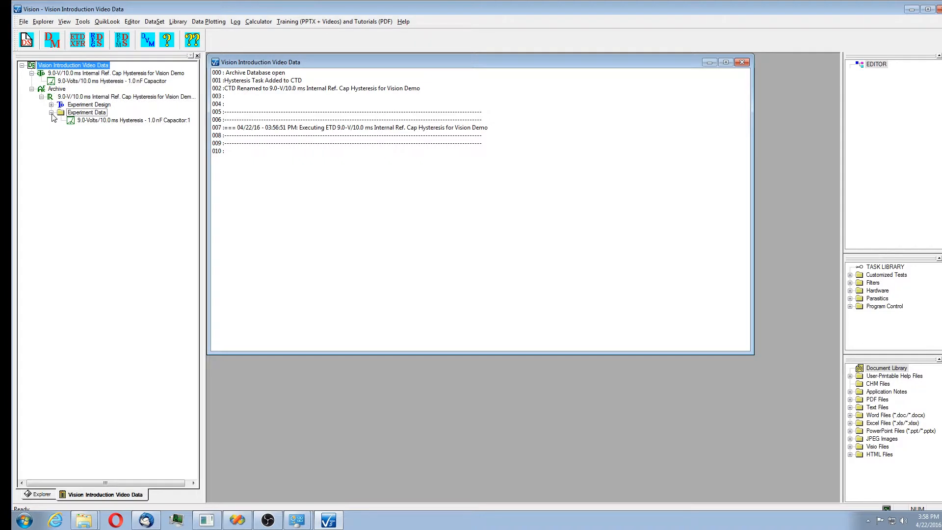
{"action": "double_click", "coordinate": [107, 121]}
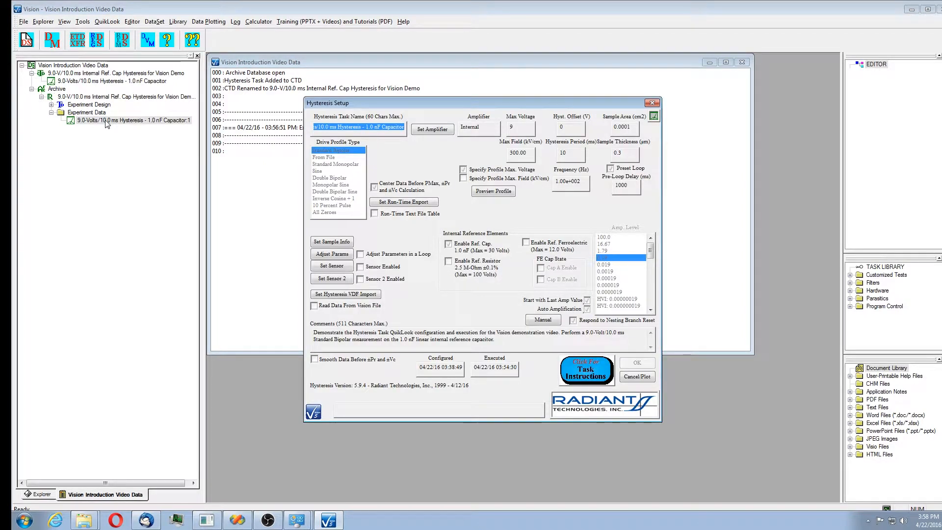
Regraph the archived measurement with its existing plot settings.
{"action": "key", "text": "Tab"}
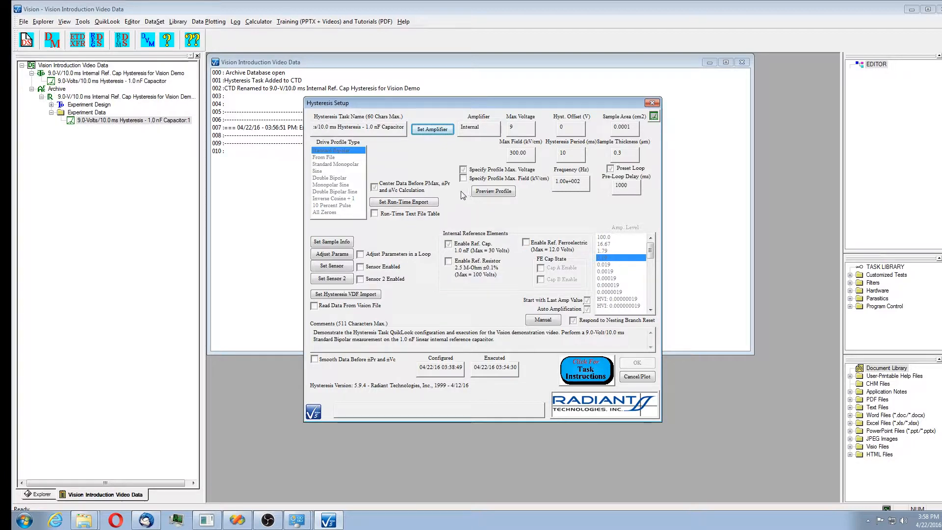
{"action": "left_click", "coordinate": [634, 380]}
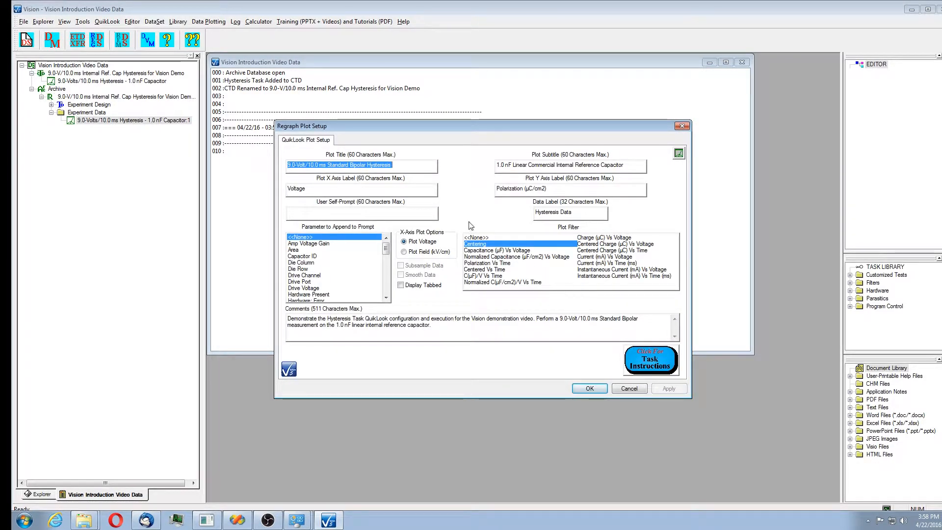
{"action": "key", "text": "Tab"}
{"action": "key", "text": "Tab"}
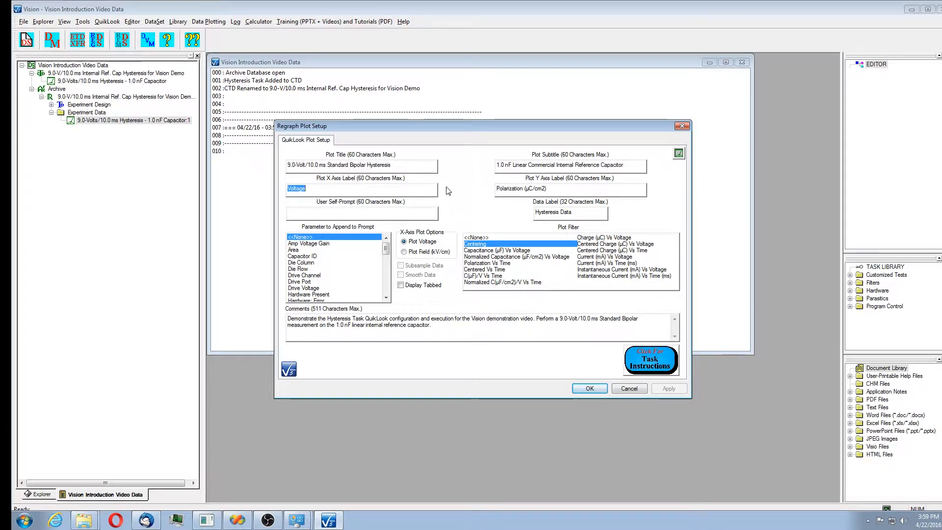
{"action": "key", "text": "Tab"}
{"action": "key", "text": "Tab"}
{"action": "left_click", "coordinate": [595, 388]}
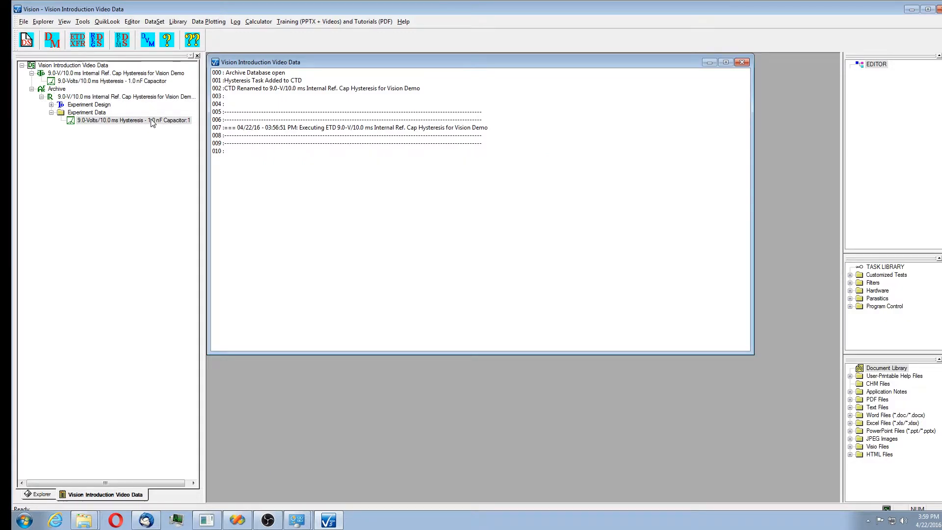
Regraph the archived measurement using the Polarization Vs Time plot filter, then close the response.
{"action": "double_click", "coordinate": [152, 123]}
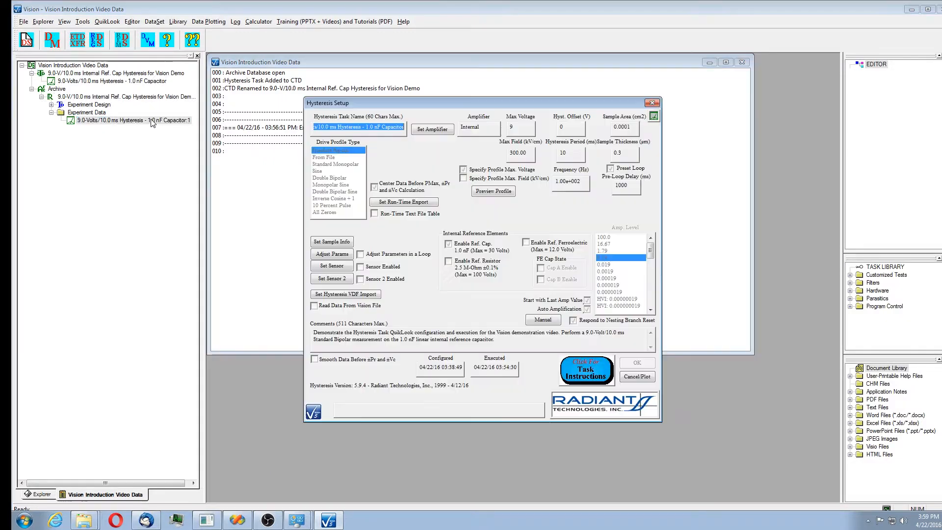
{"action": "left_click", "coordinate": [637, 376]}
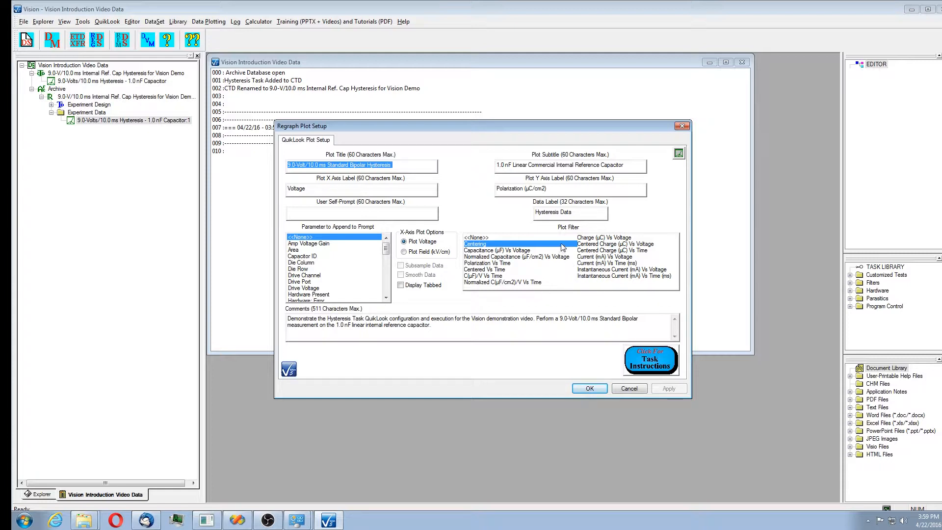
{"action": "left_click", "coordinate": [497, 264]}
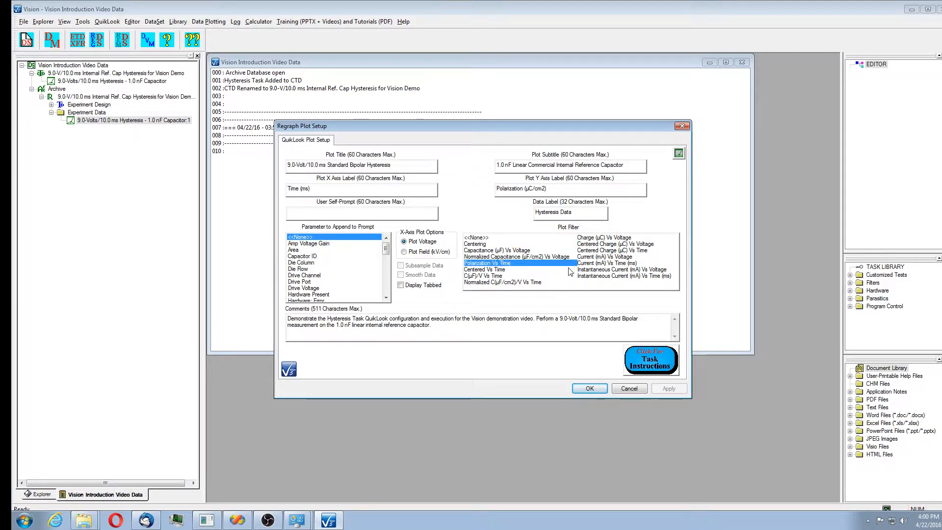
{"action": "left_click", "coordinate": [590, 389]}
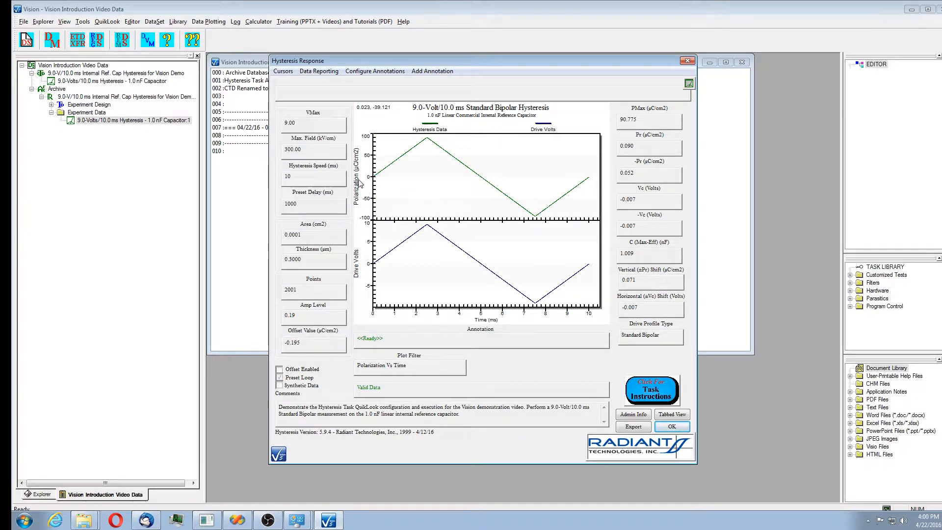
{"action": "left_click", "coordinate": [672, 427]}
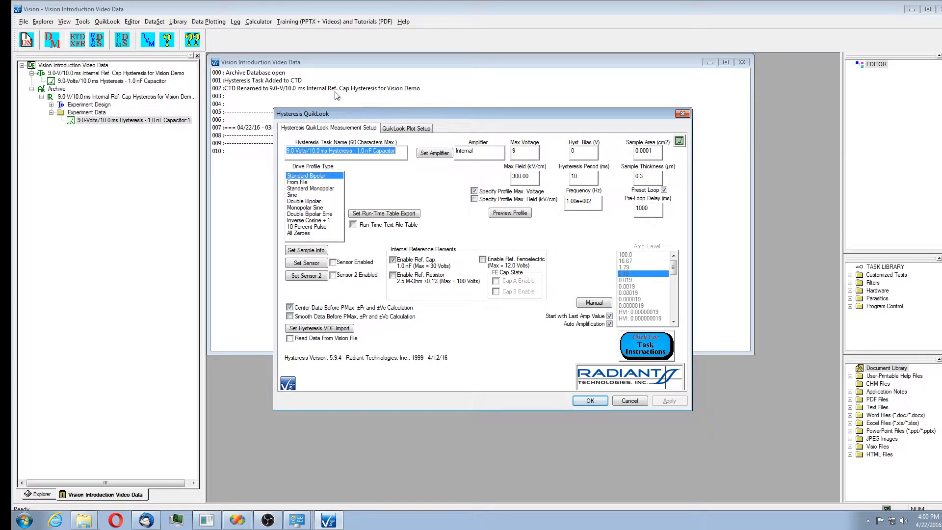
Run the QuikLook hysteresis measurement again and save it to the open DataSet, keeping the test definition name.
{"action": "left_click_drag", "start_coordinate": [440, 112], "coordinate": [453, 102]}
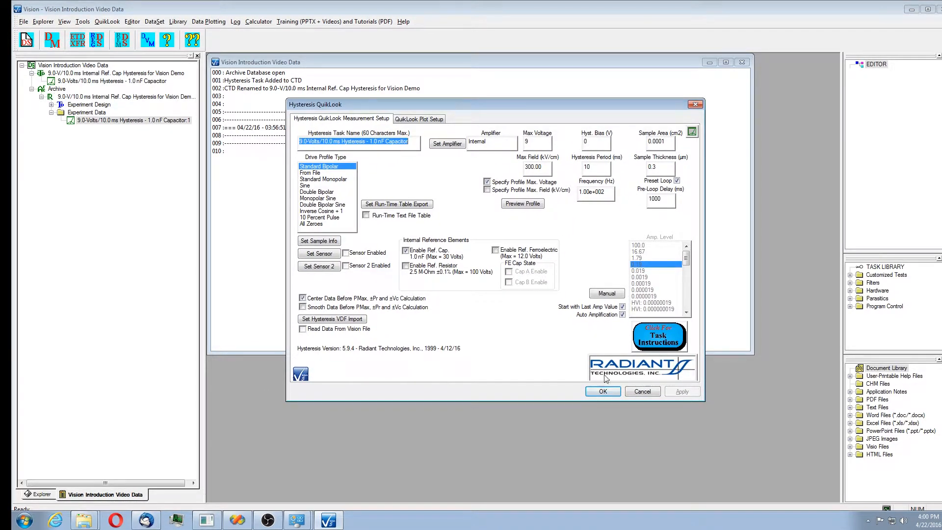
{"action": "left_click", "coordinate": [607, 391]}
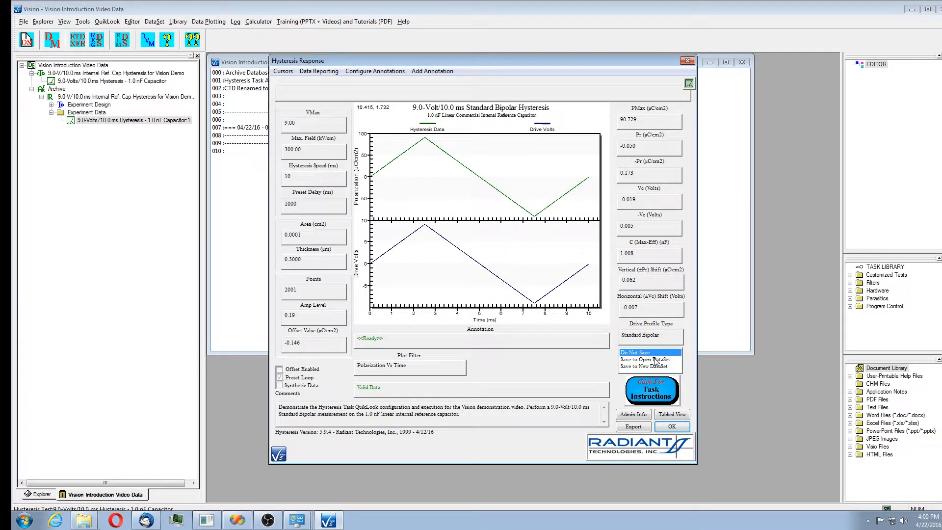
{"action": "left_click", "coordinate": [654, 360]}
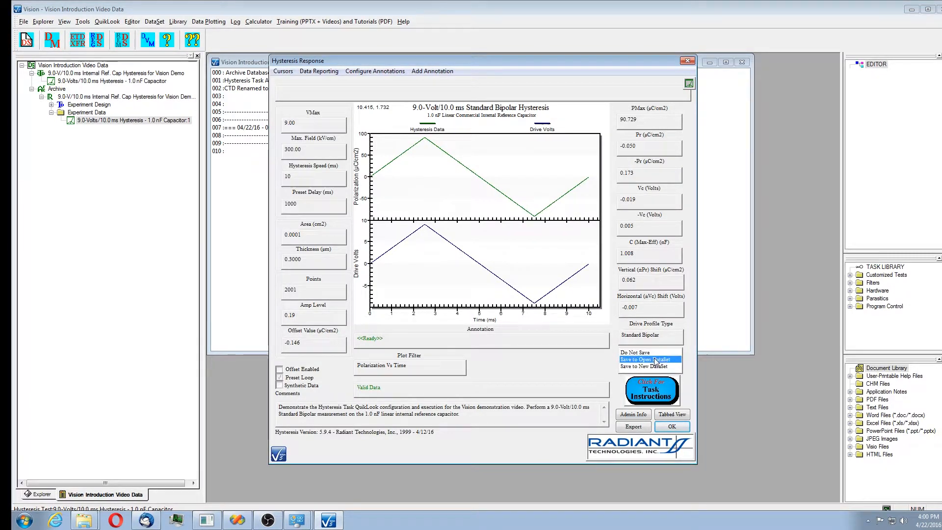
{"action": "left_click", "coordinate": [684, 429]}
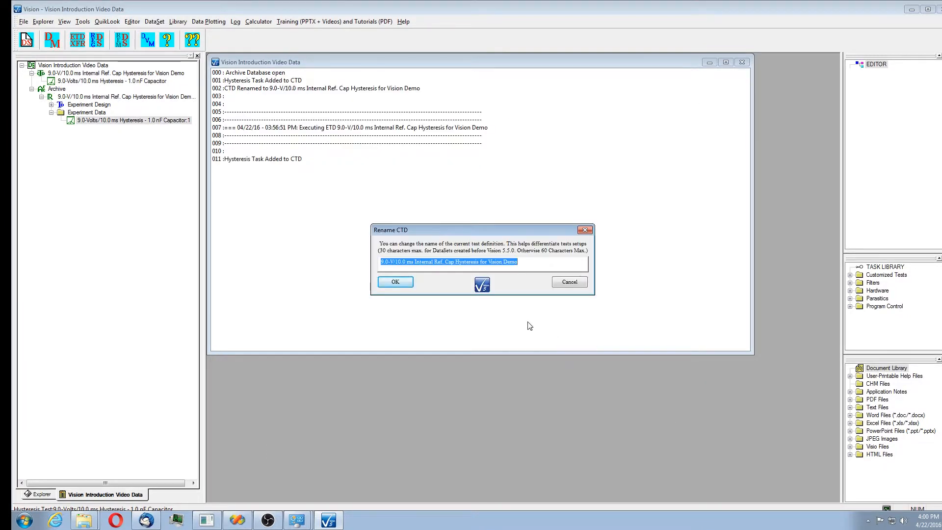
{"action": "left_click", "coordinate": [395, 282]}
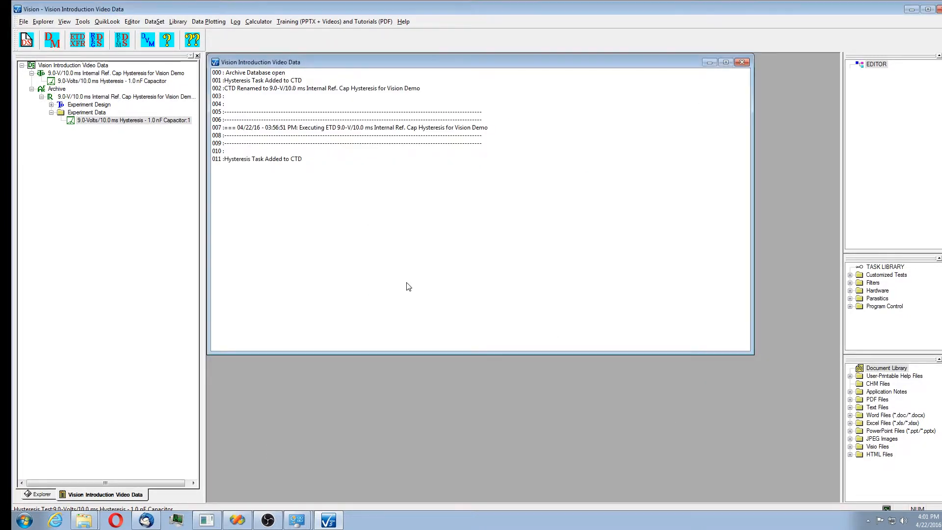
Open the newly archived measurement's record and bring up its regraph plot setup.
{"action": "left_click", "coordinate": [31, 89]}
{"action": "left_click", "coordinate": [42, 105]}
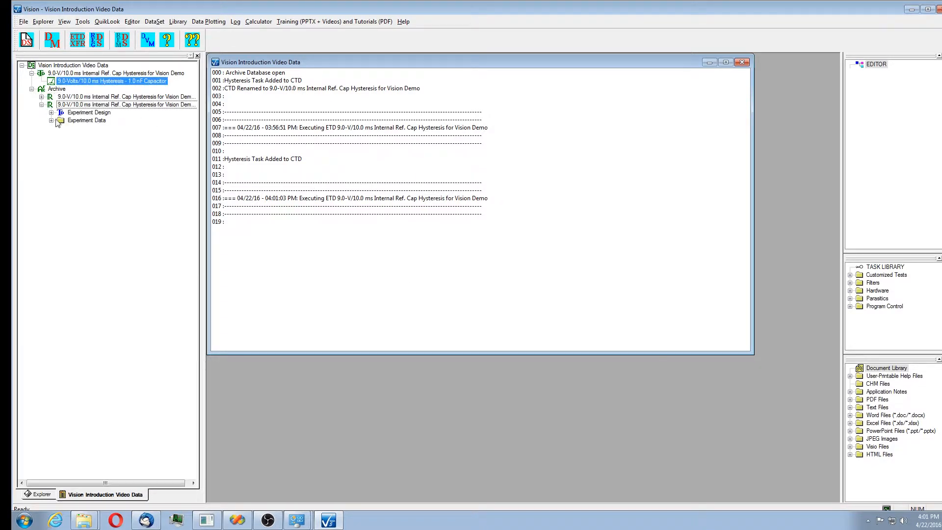
{"action": "left_click", "coordinate": [51, 121]}
{"action": "left_click", "coordinate": [110, 128]}
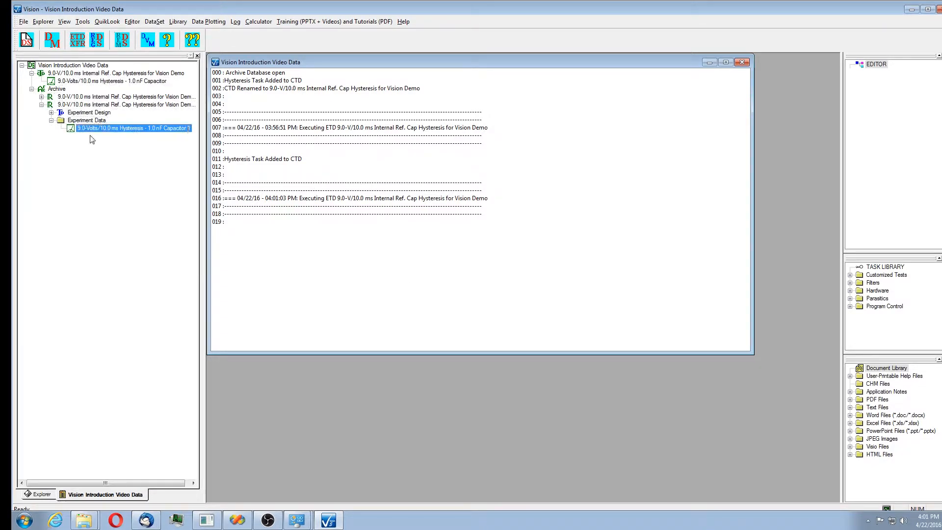
{"action": "double_click", "coordinate": [74, 130]}
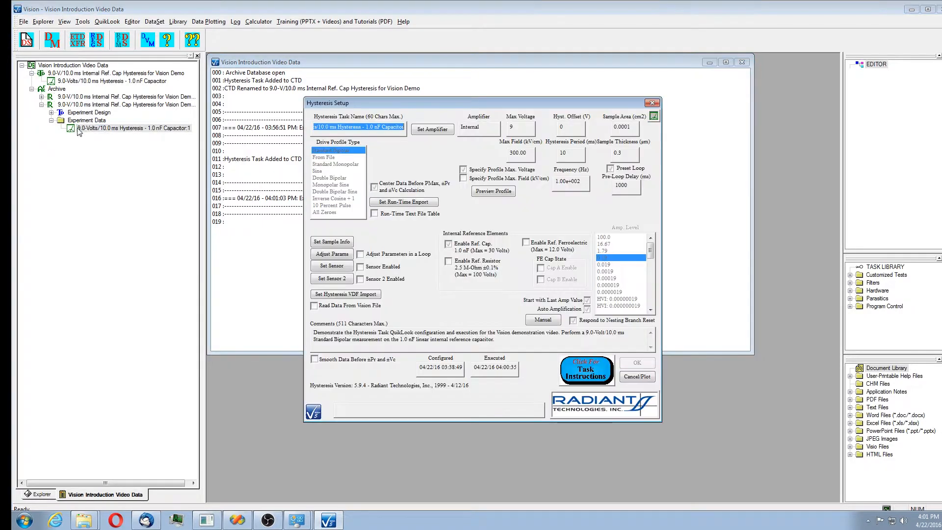
{"action": "left_click", "coordinate": [642, 378]}
{"action": "left_click", "coordinate": [478, 244]}
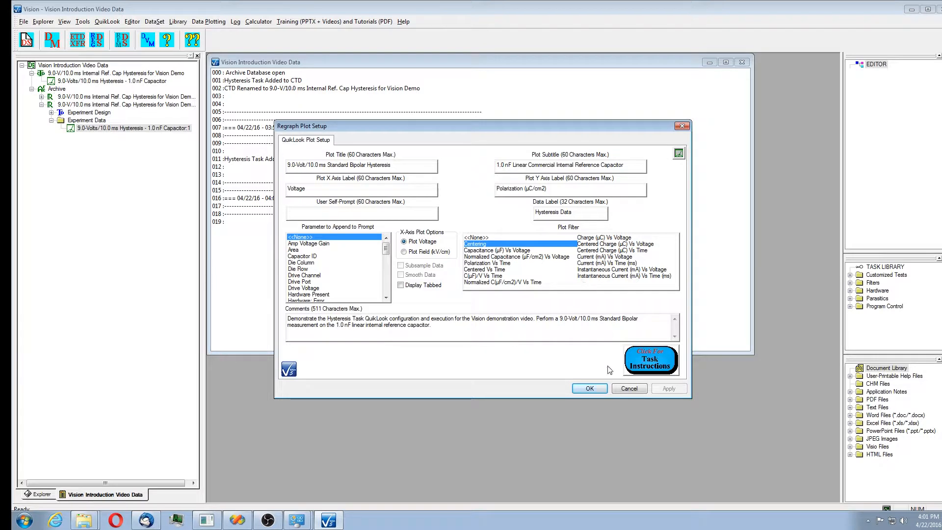
Read the Task Instructions help topic on Data Plot Filter Manipulations, then close the help.
{"action": "left_click", "coordinate": [646, 362]}
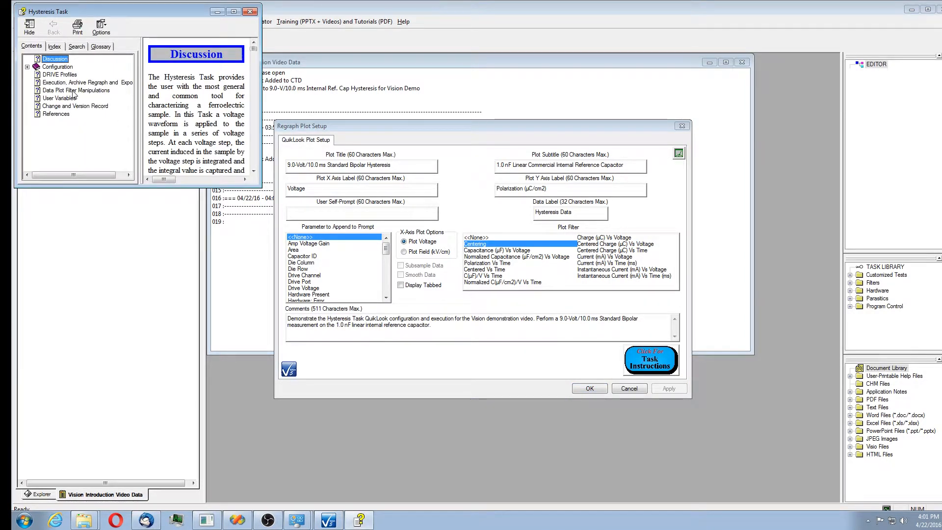
{"action": "left_click", "coordinate": [74, 91]}
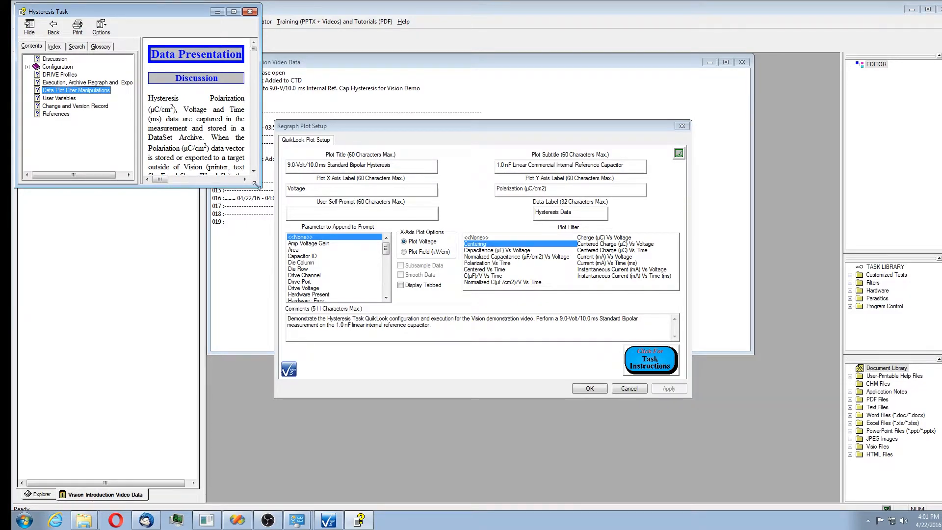
{"action": "left_click_drag", "start_coordinate": [260, 187], "coordinate": [472, 299]}
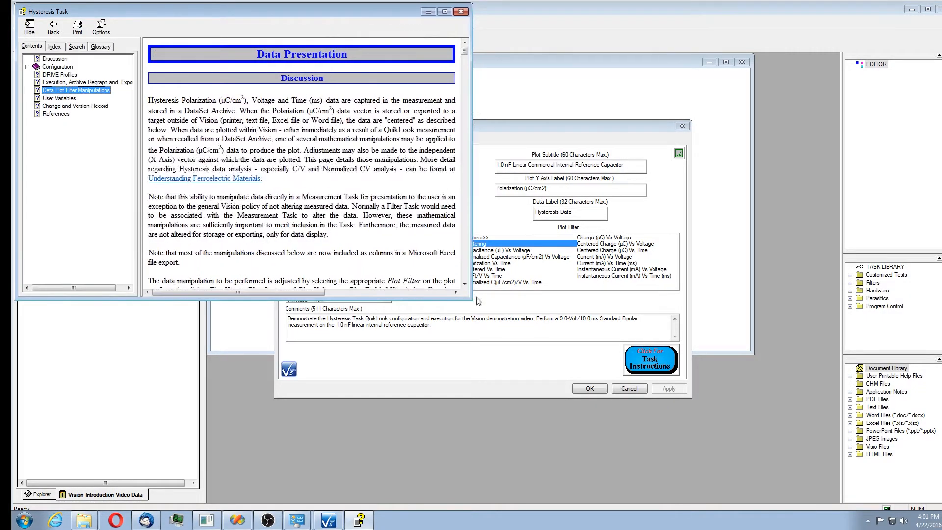
{"action": "left_click_drag", "start_coordinate": [464, 50], "coordinate": [463, 143]}
{"action": "left_click_drag", "start_coordinate": [315, 292], "coordinate": [253, 296]}
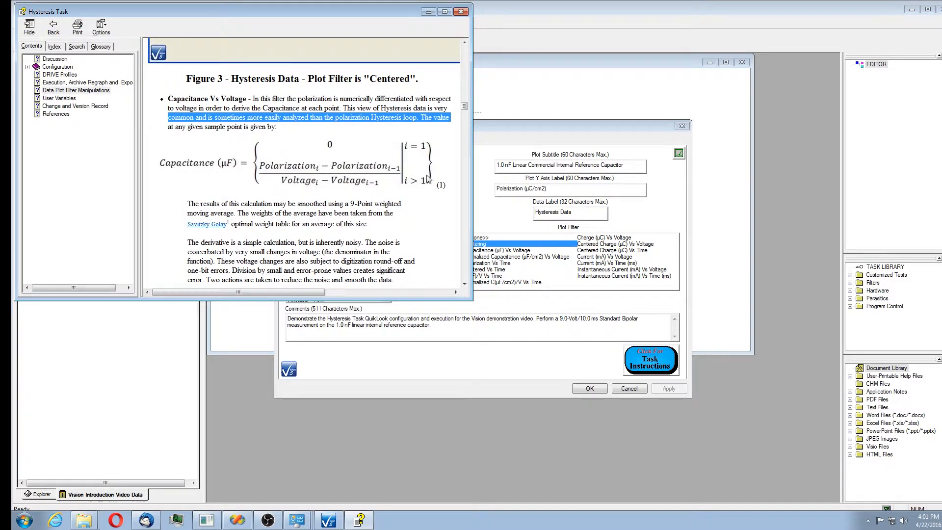
{"action": "left_click_drag", "start_coordinate": [464, 106], "coordinate": [464, 212]}
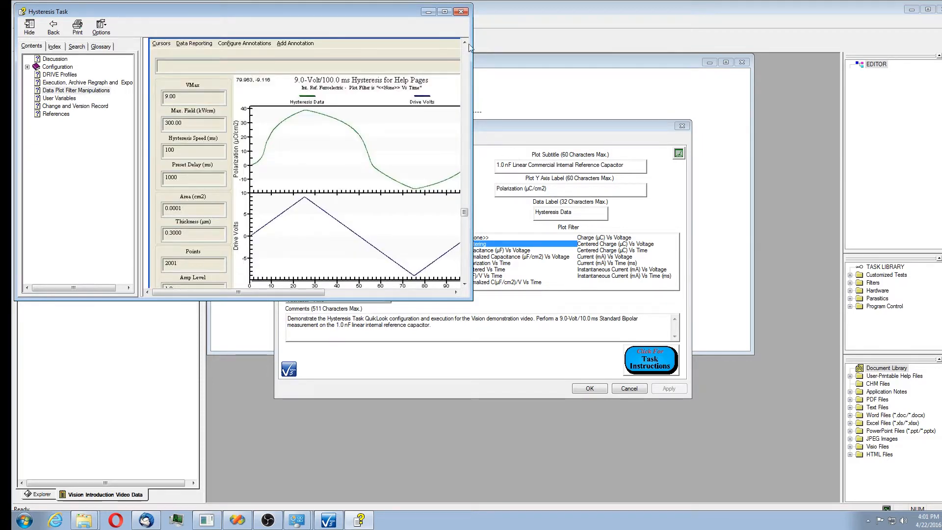
{"action": "left_click", "coordinate": [461, 11]}
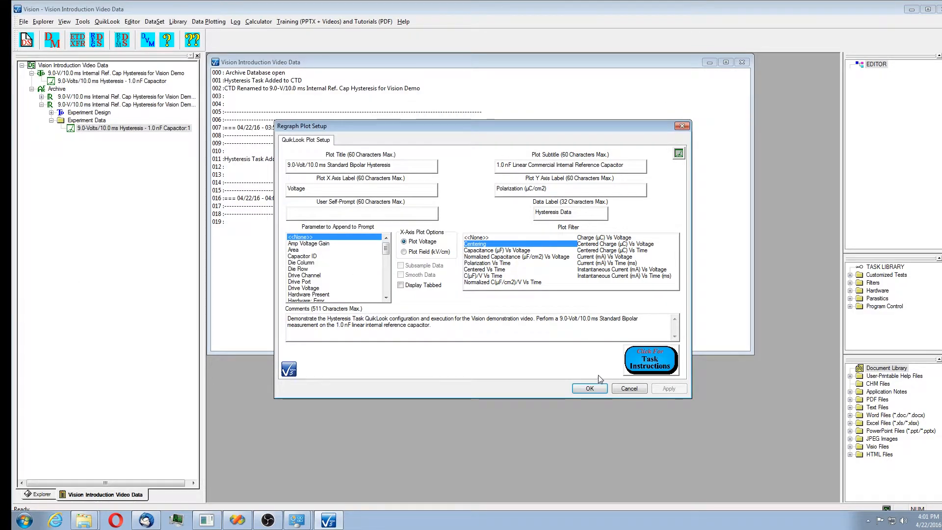
Regraph the new archived measurement with the Centering filter and close the response.
{"action": "left_click", "coordinate": [590, 388]}
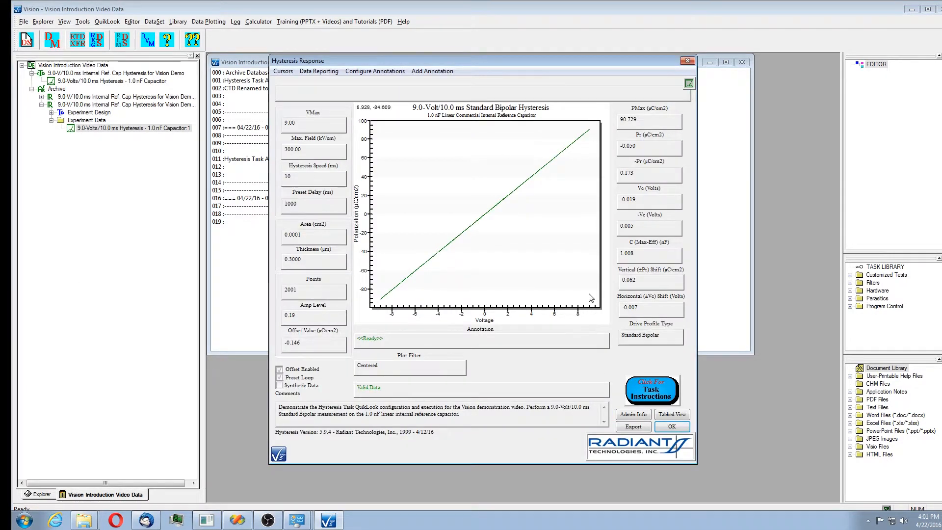
{"action": "left_click", "coordinate": [679, 427]}
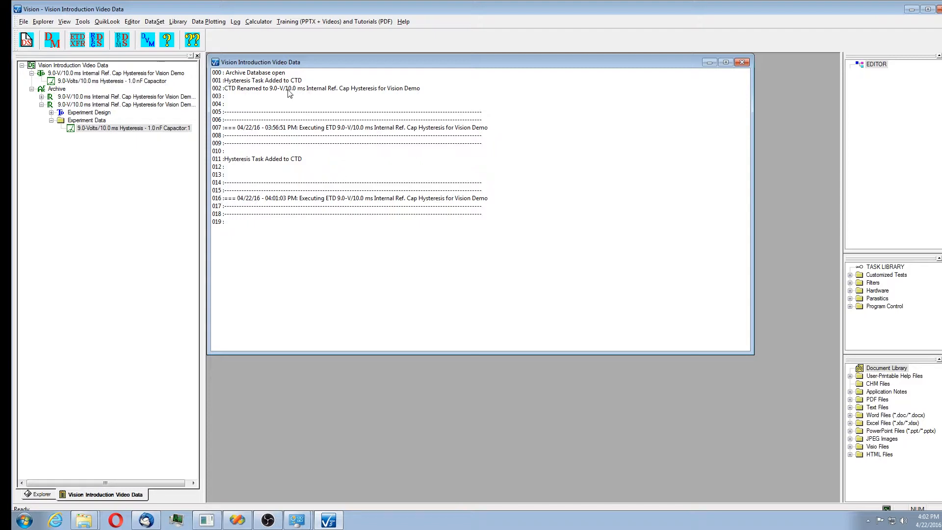
{"action": "key", "text": "ctrl+F1"}
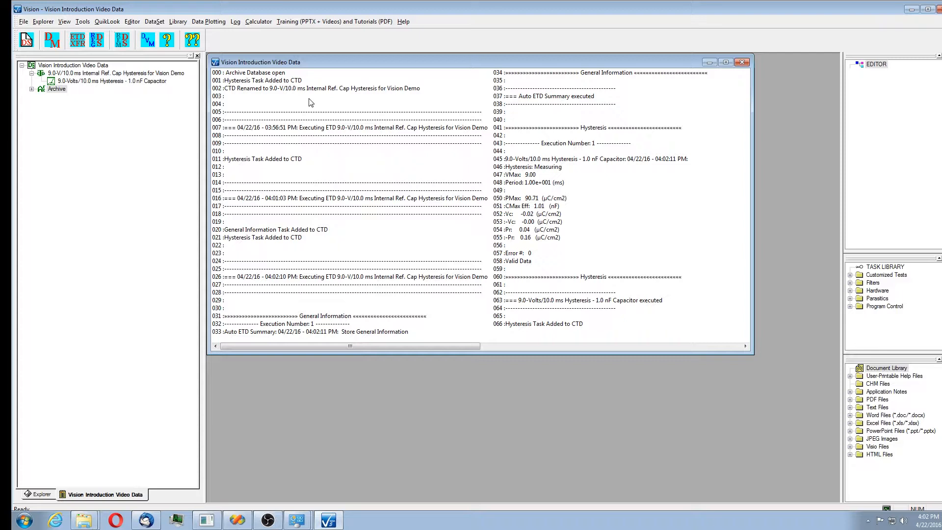
Open the latest archived hysteresis measurement from the Archive and regraph it with the Centering plot filter.
{"action": "left_click", "coordinate": [31, 89]}
{"action": "left_click", "coordinate": [51, 113]}
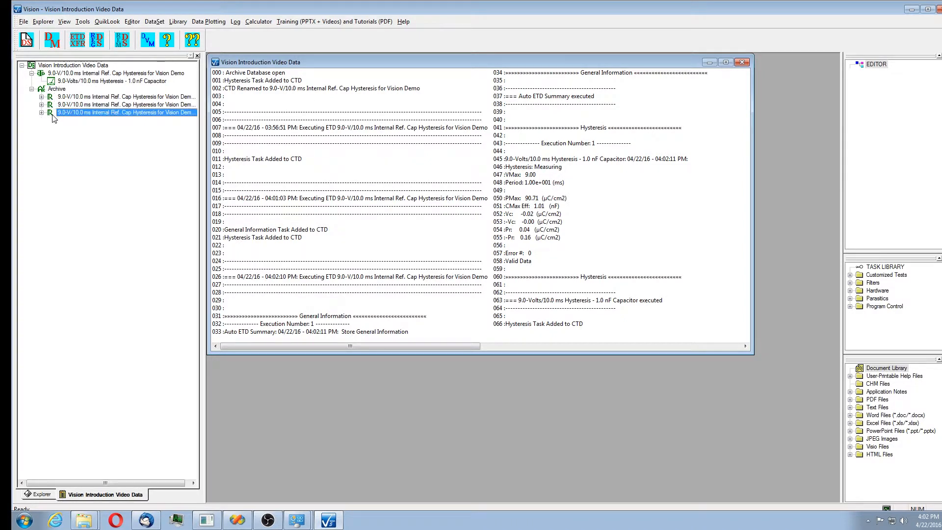
{"action": "left_click", "coordinate": [42, 113]}
{"action": "left_click", "coordinate": [51, 129]}
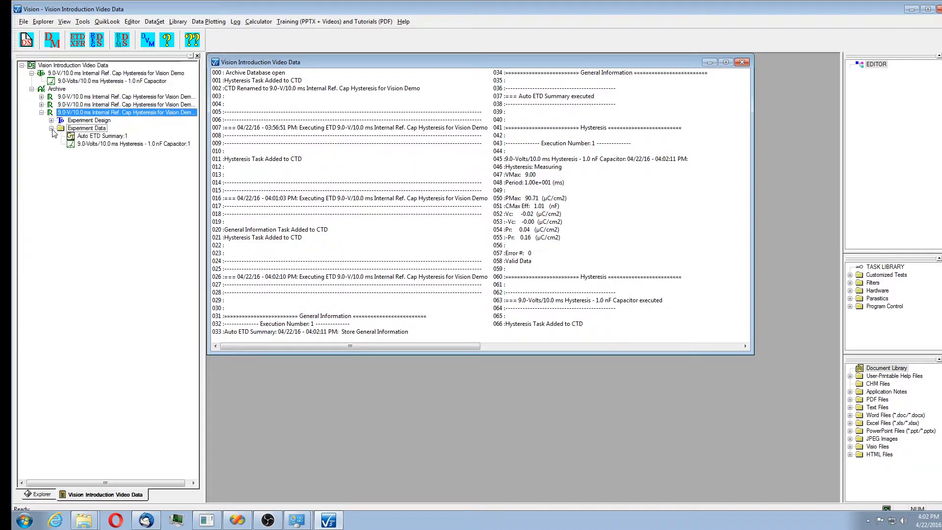
{"action": "double_click", "coordinate": [112, 145]}
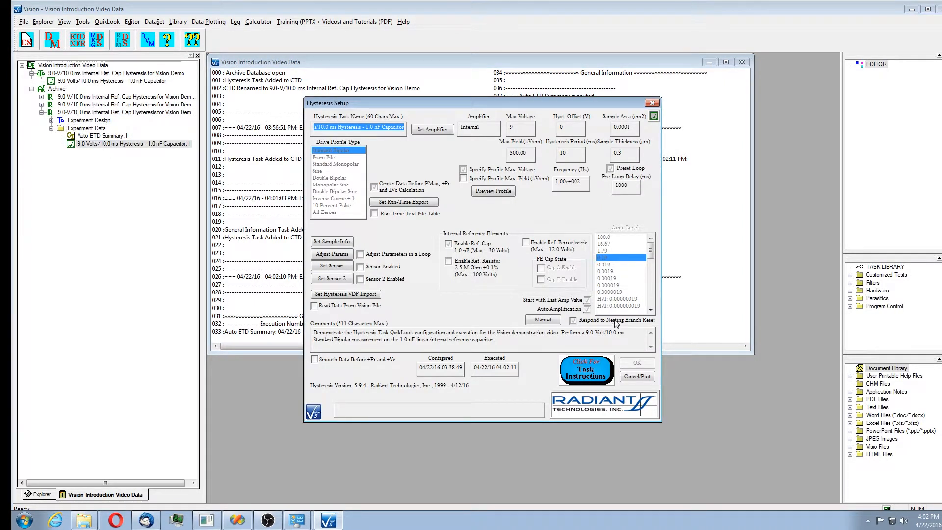
{"action": "left_click", "coordinate": [640, 378]}
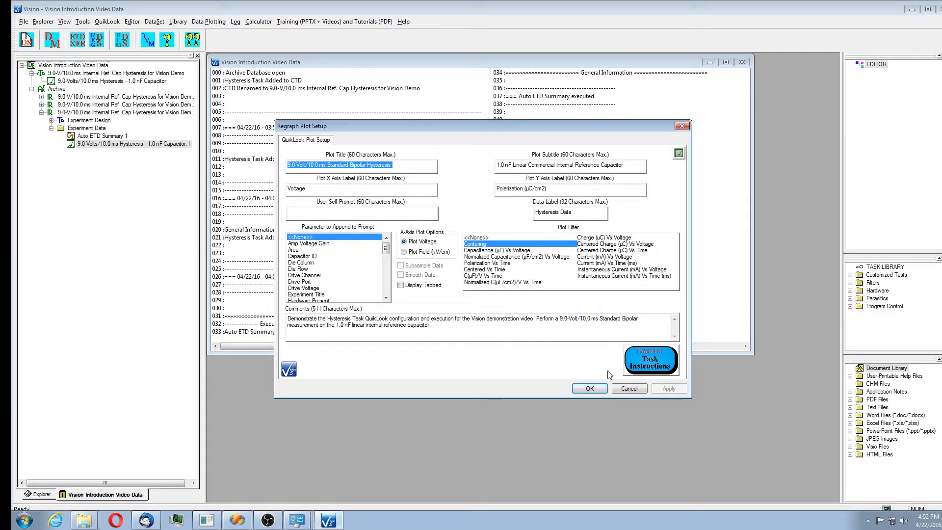
{"action": "left_click", "coordinate": [590, 388]}
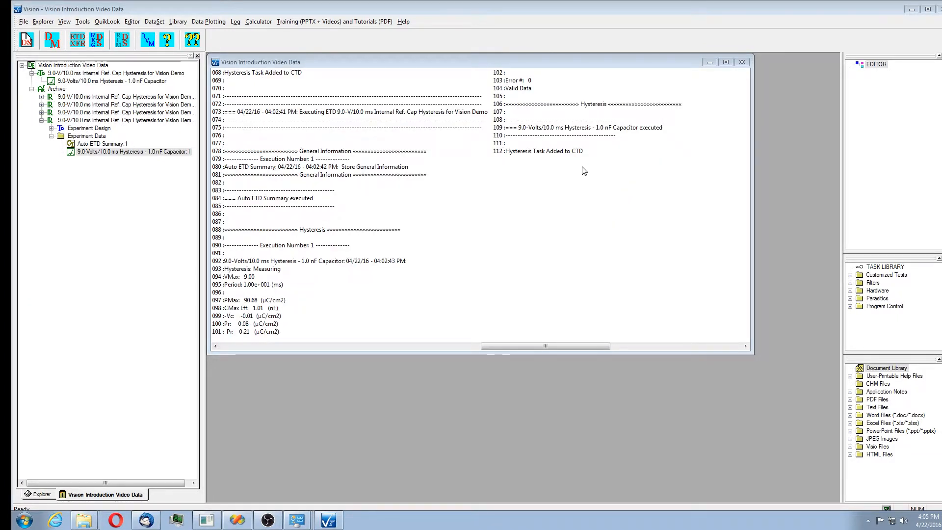
Expand the Task Library down to the Hysteresis measurement tasks under Hardware.
{"action": "left_click", "coordinate": [850, 290]}
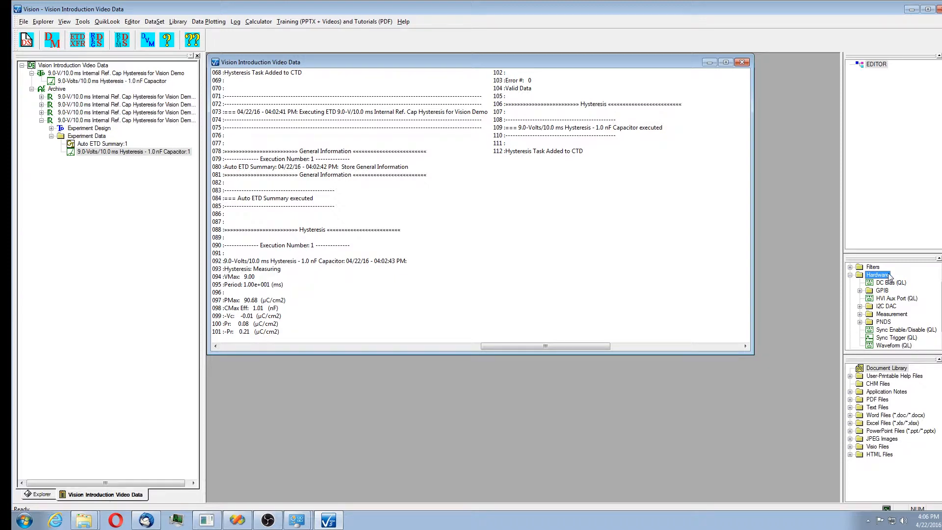
{"action": "left_click", "coordinate": [860, 315]}
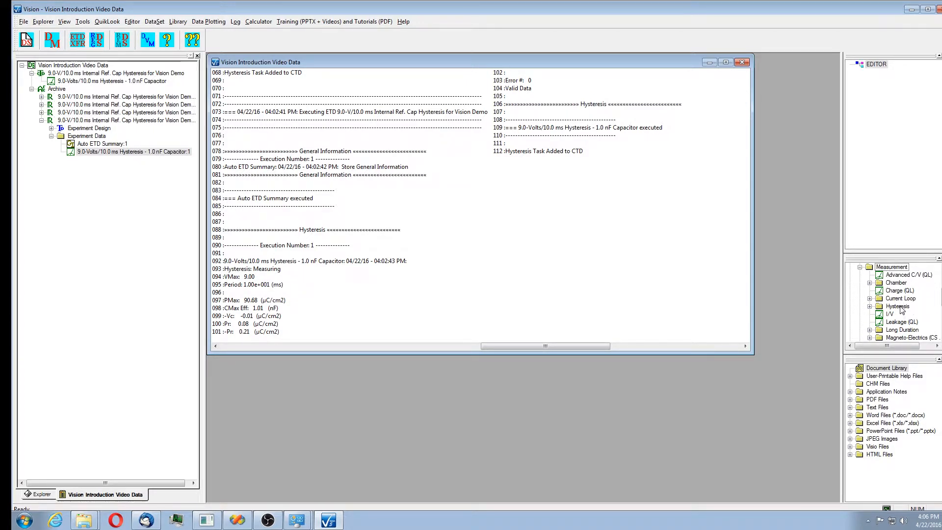
{"action": "left_click", "coordinate": [869, 307]}
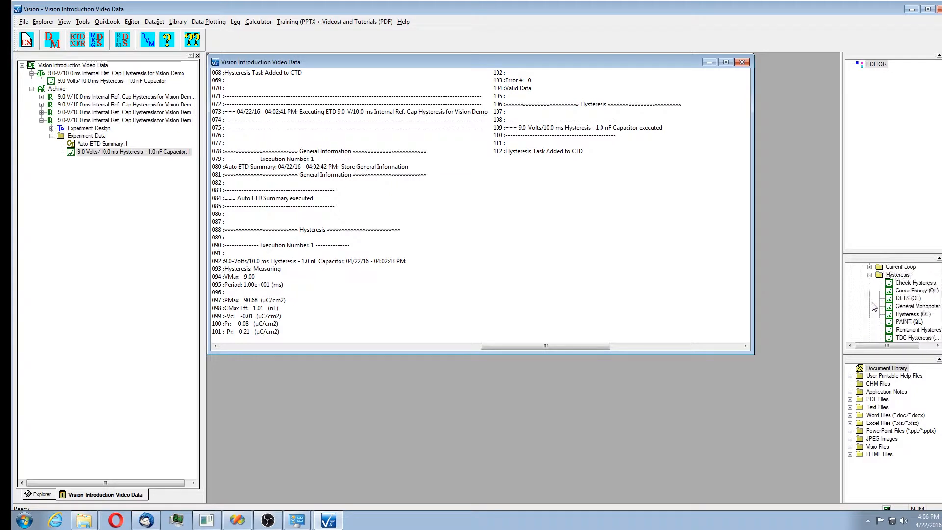
{"action": "left_click", "coordinate": [913, 315]}
{"action": "left_click_drag", "start_coordinate": [913, 314], "coordinate": [916, 185]}
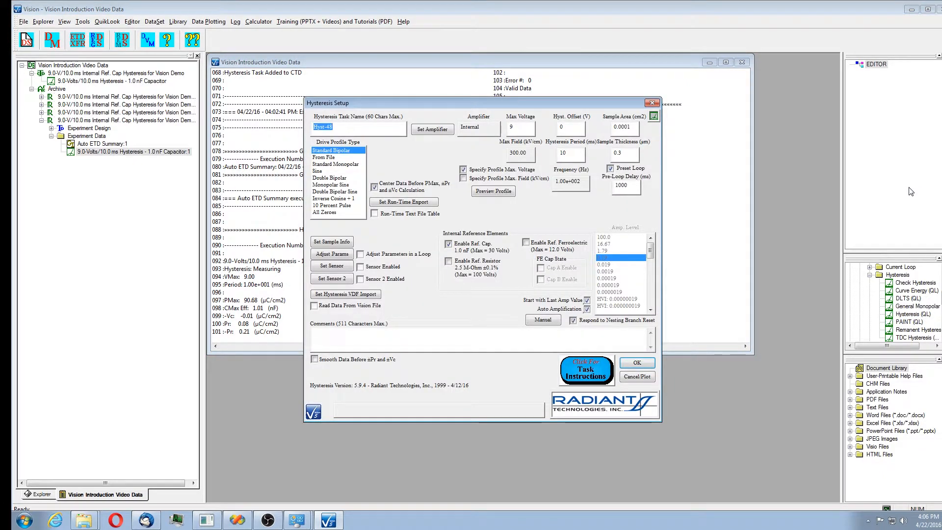
{"action": "left_click", "coordinate": [636, 376]}
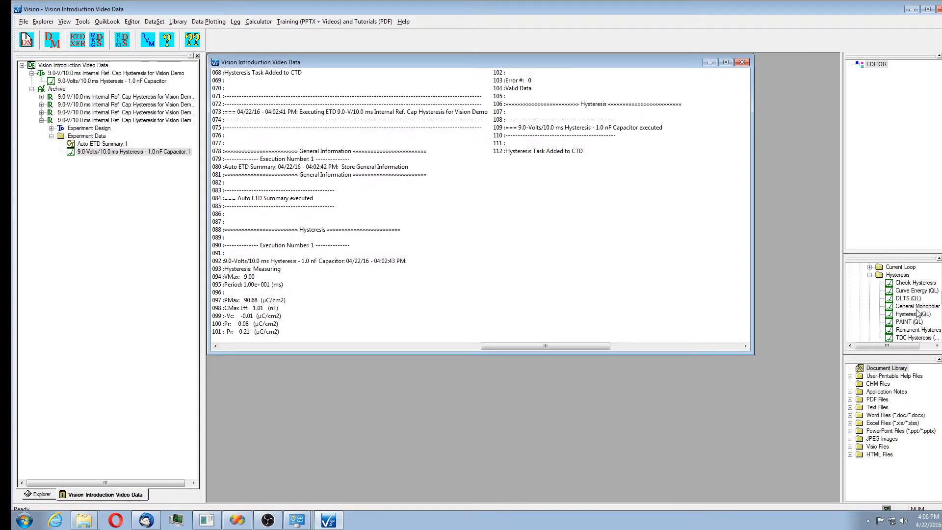
Add a Hysteresis (QL) task to the editor and paste in the previous task name.
{"action": "left_click", "coordinate": [914, 314]}
{"action": "right_click", "coordinate": [916, 315]}
{"action": "left_click", "coordinate": [905, 323]}
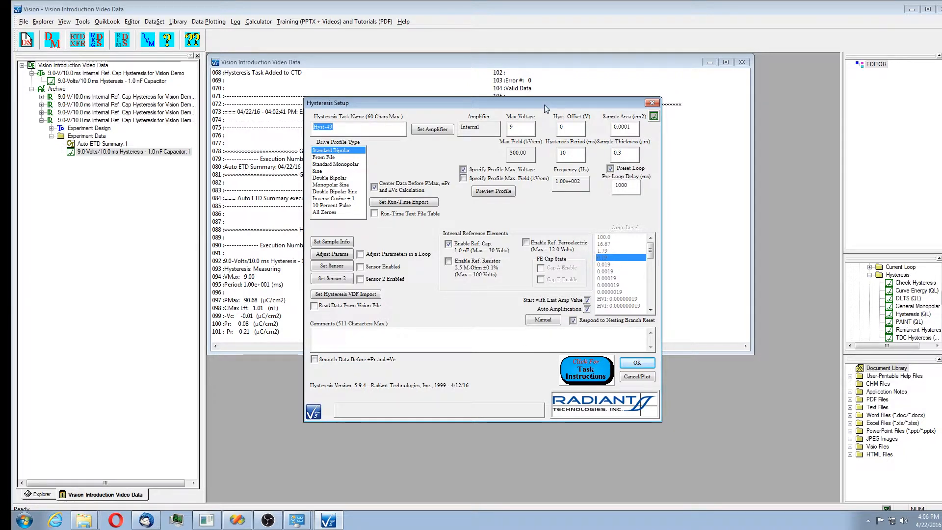
{"action": "left_click_drag", "start_coordinate": [546, 108], "coordinate": [626, 100]}
{"action": "type", "text": "-Volt/10.0 ms Hysteresis - Int. Ref. Cap"}
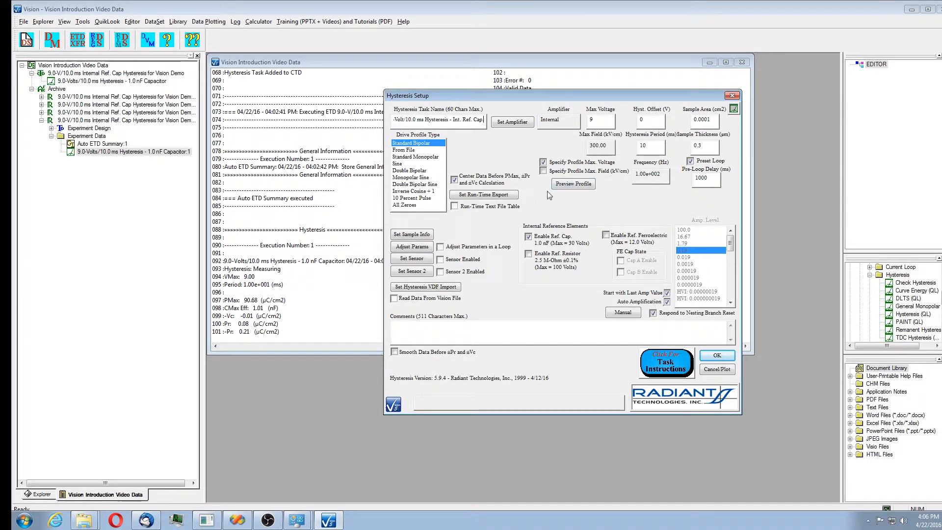
Switch the internal reference element from Ref. Cap to Ref. Ferroelectric with Cap A enabled.
{"action": "left_click", "coordinate": [545, 239]}
{"action": "left_click", "coordinate": [607, 236]}
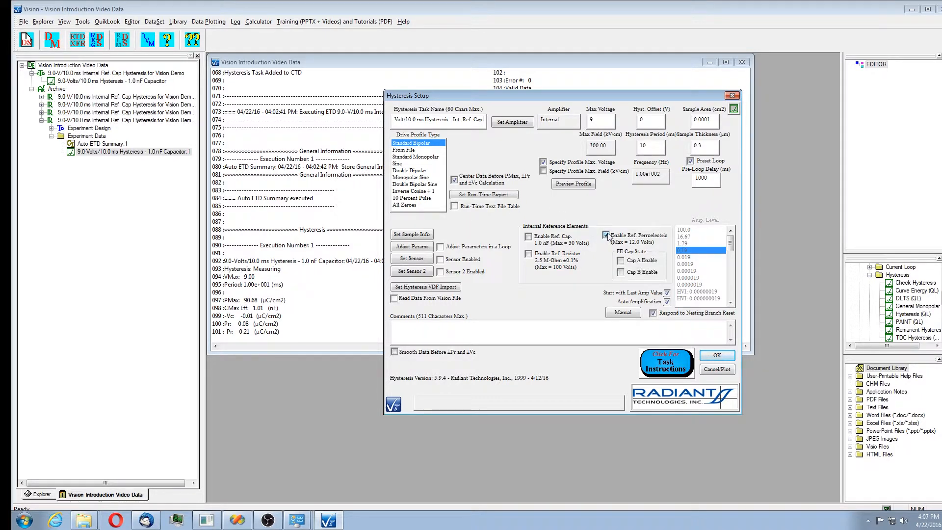
{"action": "left_click", "coordinate": [621, 261]}
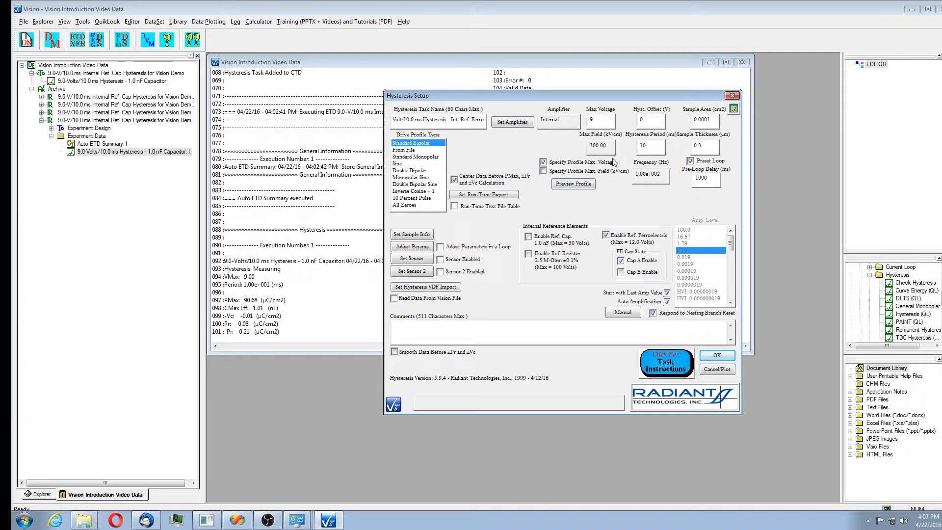
Paste the comments describing the 9.0-Volt/10.0 ms Standard Bipolar measurement, end them with ferroelectric Cap A., and confirm the setup.
{"action": "type", "text": "Demonstrate the Hysteresis Task configuration and execution for the Vision demonstration video. Perform a 9.0-Volt/10.0 ms Standard Bipolar measurement on the internal reference ferroelectric Cap."}
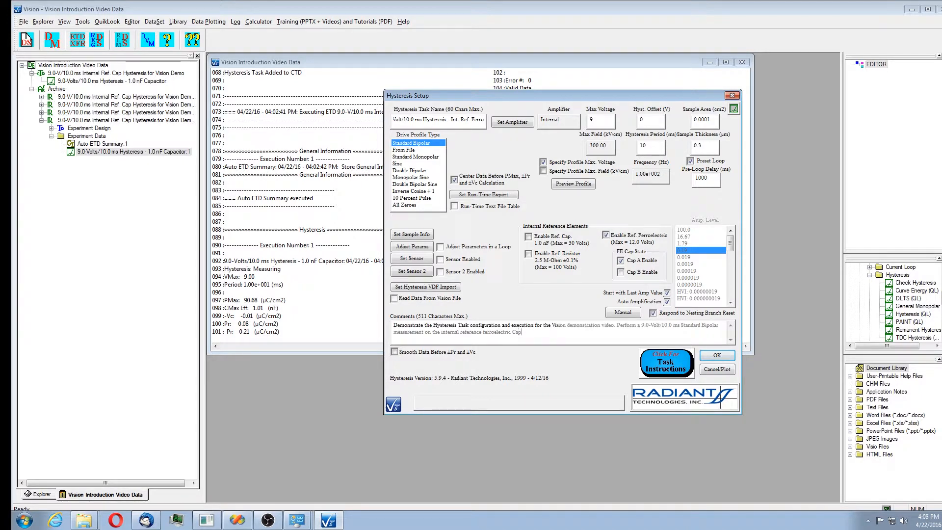
{"action": "type", "text": "A."}
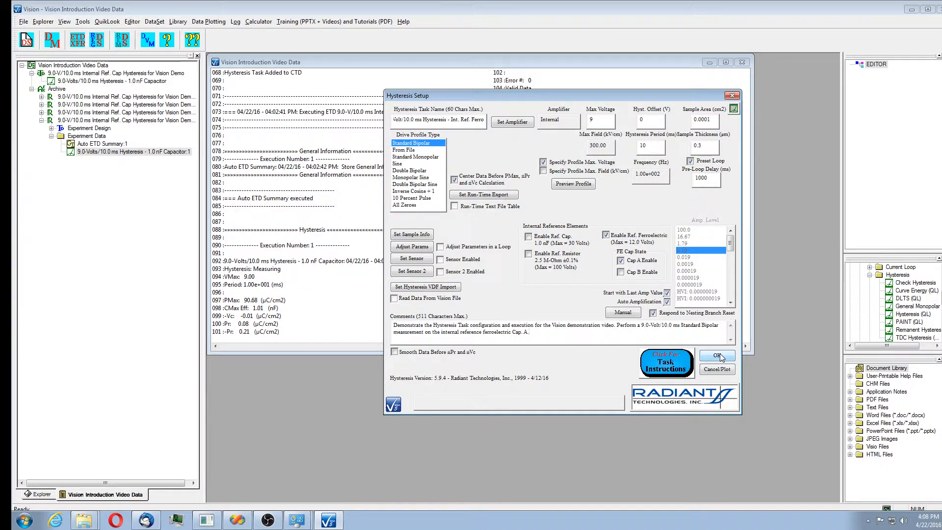
{"action": "left_click", "coordinate": [719, 356]}
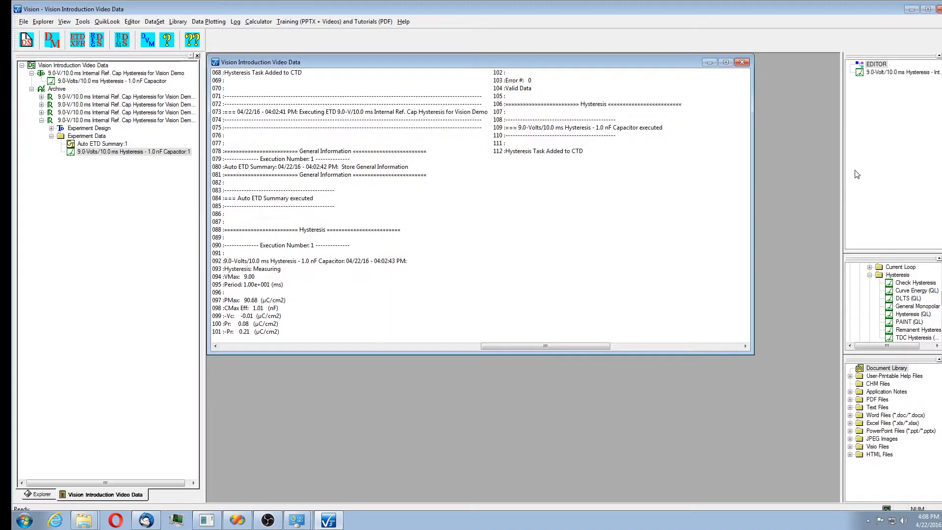
Save the editor's test definition to the current DataSet named 9.0-V/10.0 ms Internal Ref Ferroelectric.
{"action": "right_click", "coordinate": [888, 94]}
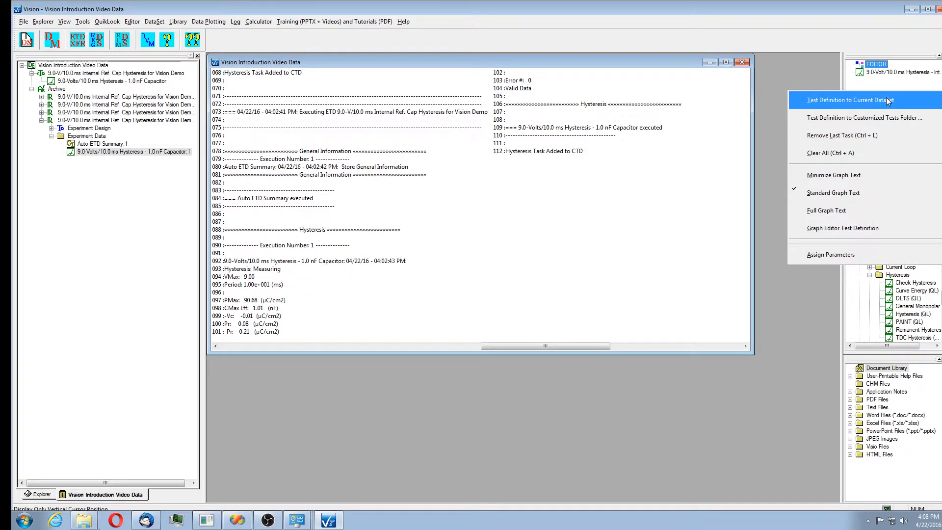
{"action": "left_click", "coordinate": [888, 101]}
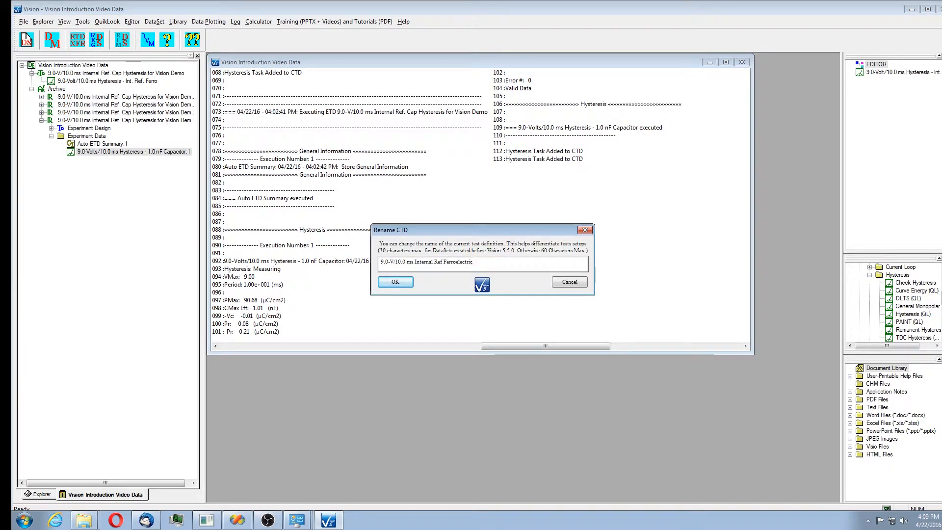
{"action": "left_click", "coordinate": [395, 283]}
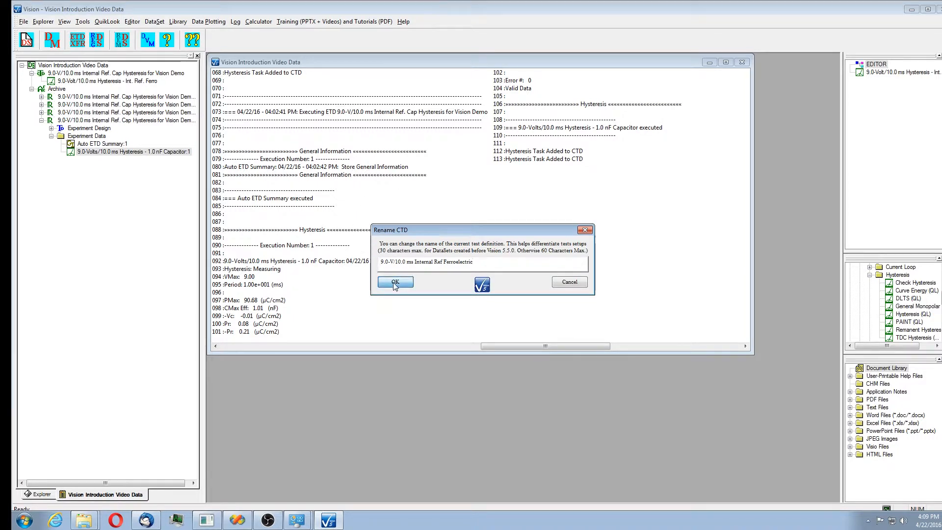
Run the new Int. Ref. Ferro hysteresis task from the DataSet.
{"action": "double_click", "coordinate": [103, 82]}
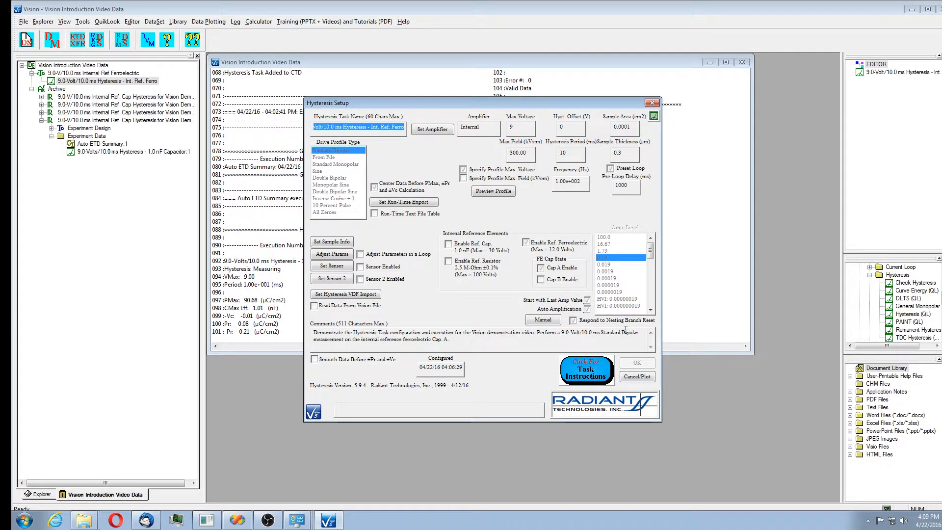
{"action": "left_click", "coordinate": [637, 378]}
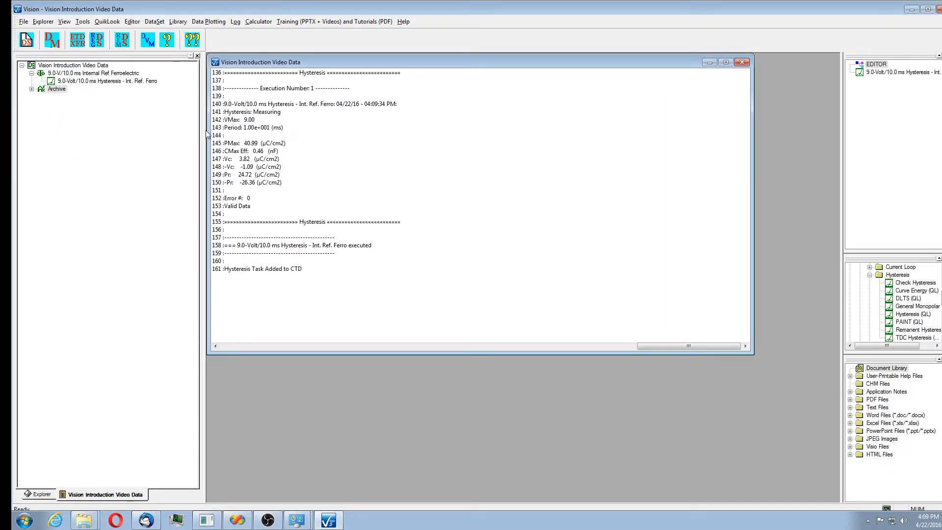
Open the archived Int. Ref. Ferro measurement, regraph it with the Centering filter, and close the response.
{"action": "left_click", "coordinate": [31, 89]}
{"action": "left_click", "coordinate": [41, 128]}
{"action": "left_click", "coordinate": [51, 144]}
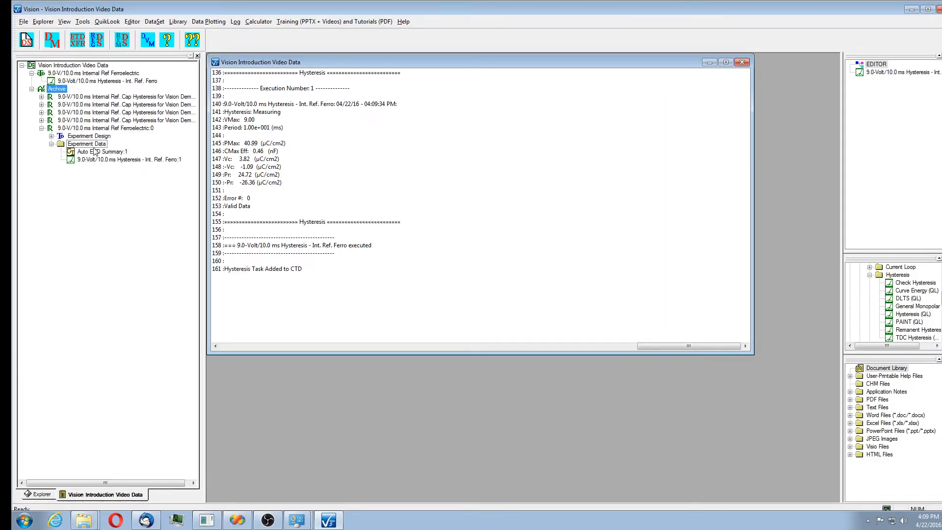
{"action": "double_click", "coordinate": [114, 160]}
{"action": "left_click", "coordinate": [637, 377]}
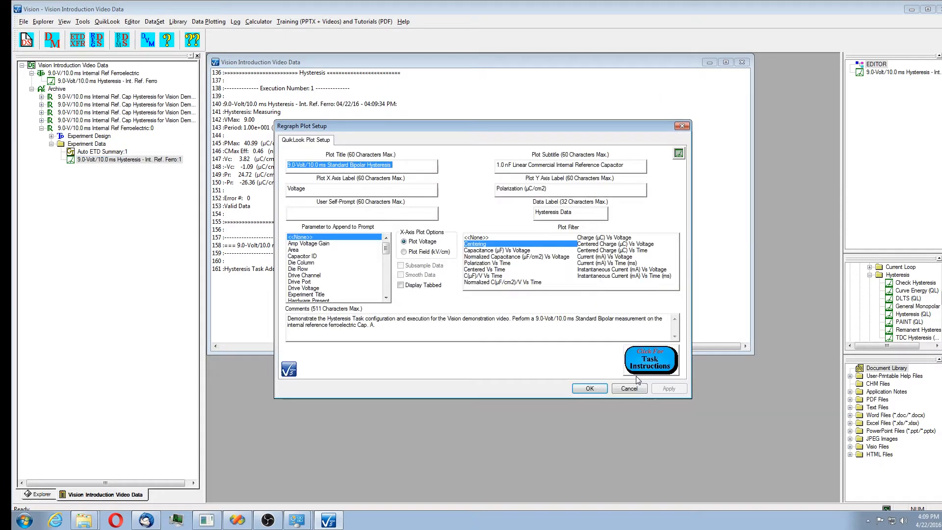
{"action": "left_click", "coordinate": [603, 389]}
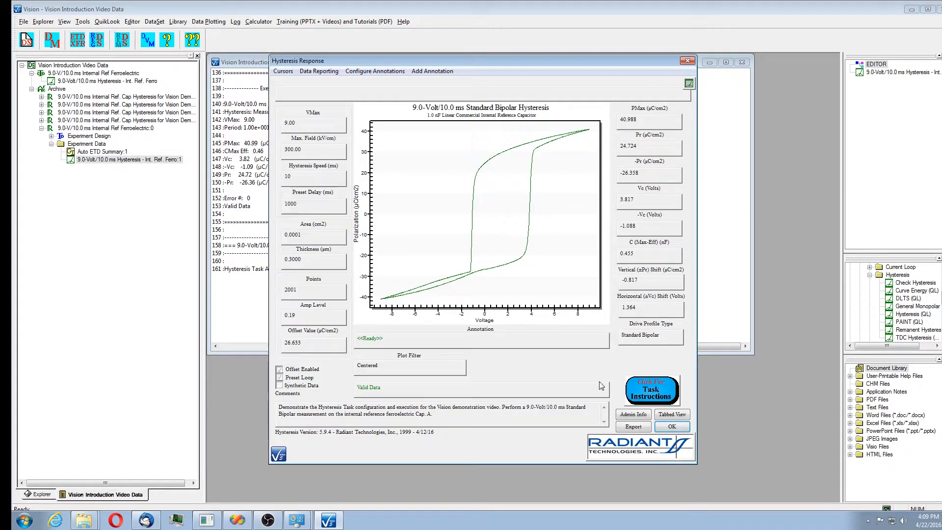
{"action": "left_click", "coordinate": [682, 428]}
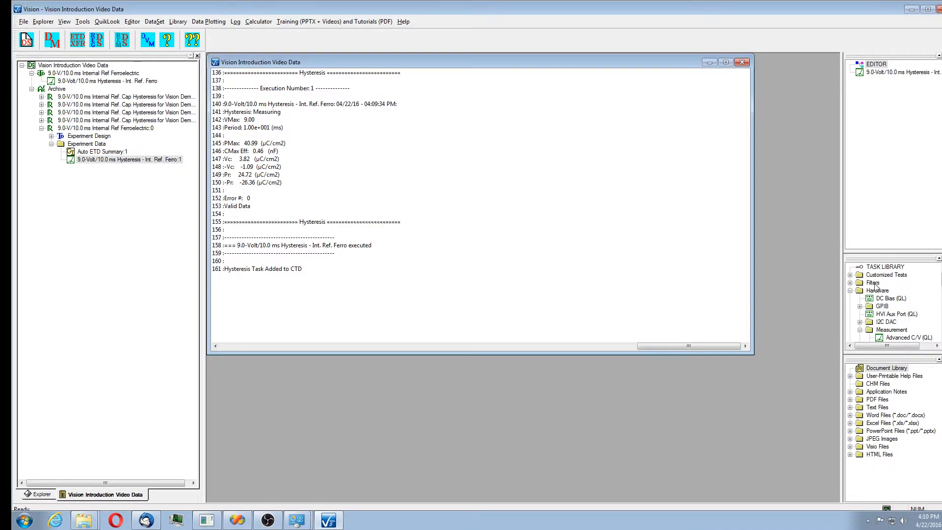
Add a Collect/Plot Filter to the editor collecting Hysteresis data from the 9.0-Volt/10.0 ms Hysteresis - Int. Ref. Ferro task.
{"action": "left_click", "coordinate": [873, 283]}
{"action": "left_click", "coordinate": [850, 284]}
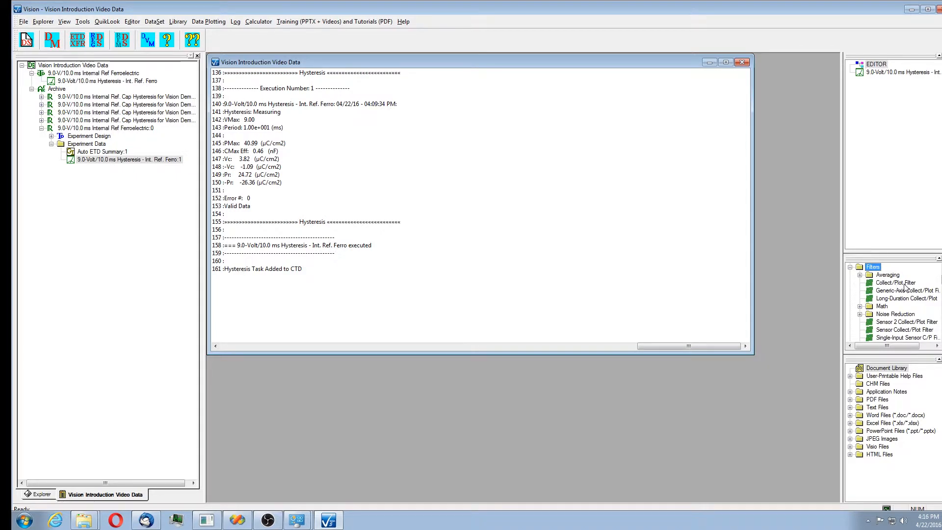
{"action": "left_click_drag", "start_coordinate": [905, 288], "coordinate": [918, 215]}
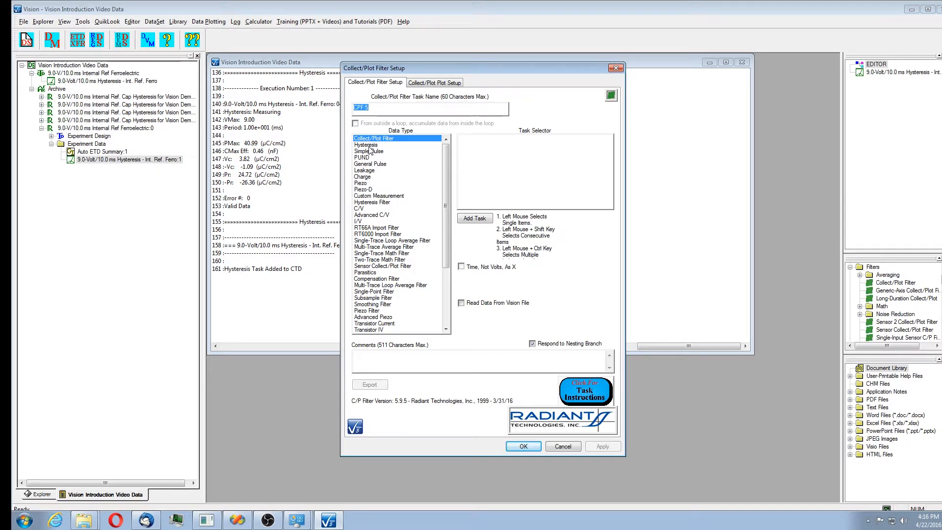
{"action": "left_click", "coordinate": [370, 147]}
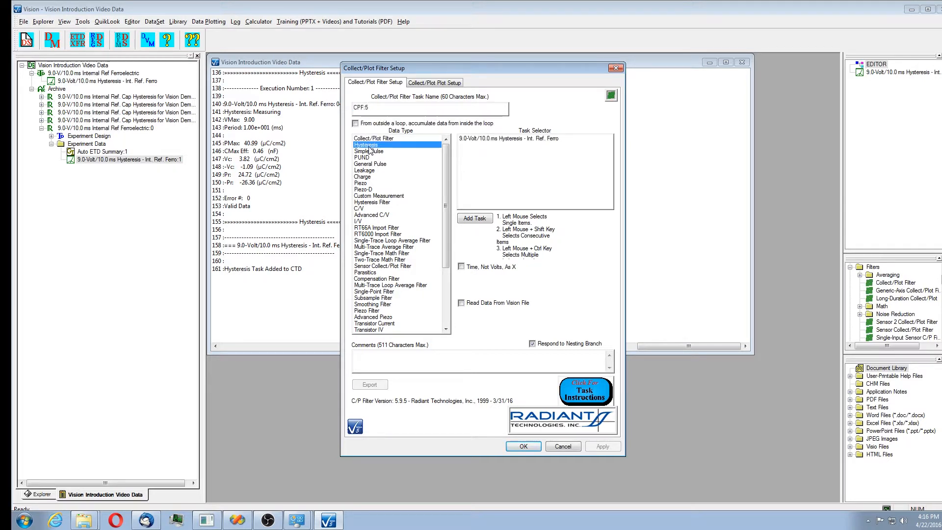
{"action": "left_click", "coordinate": [523, 139]}
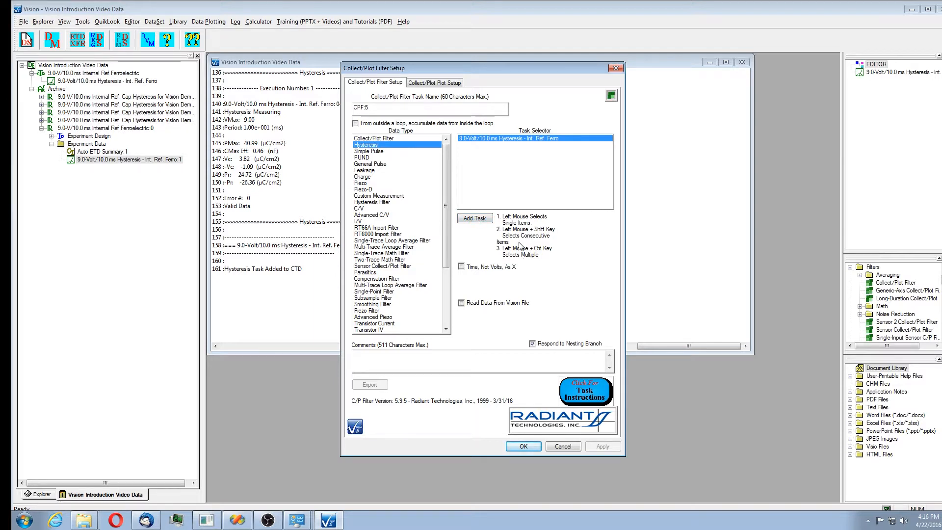
{"action": "left_click", "coordinate": [485, 222]}
Name the filter task 9.0-Volt/10.0 ms Hysteresis Int. Ref. Ferro Data and comment that it collects ferroelectric hysteresis data.
{"action": "left_click_drag", "start_coordinate": [416, 109], "coordinate": [333, 116]}
{"action": "type", "text": "9.0-Volt/10.0 ms internal reference ferroelectric Hysteresis data."}
Set the plot title to 9.0-Volt/10.0 ms Standard Bipolar Hysteresis Data, subtitle Internal Reference Ferroelectric Capacitor A, and confirm.
{"action": "left_click", "coordinate": [434, 83]}
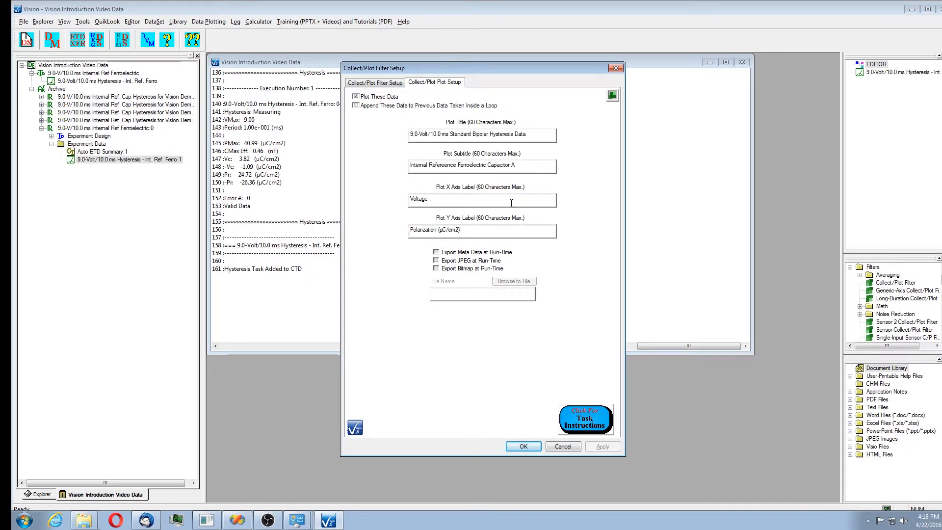
{"action": "left_click", "coordinate": [523, 446]}
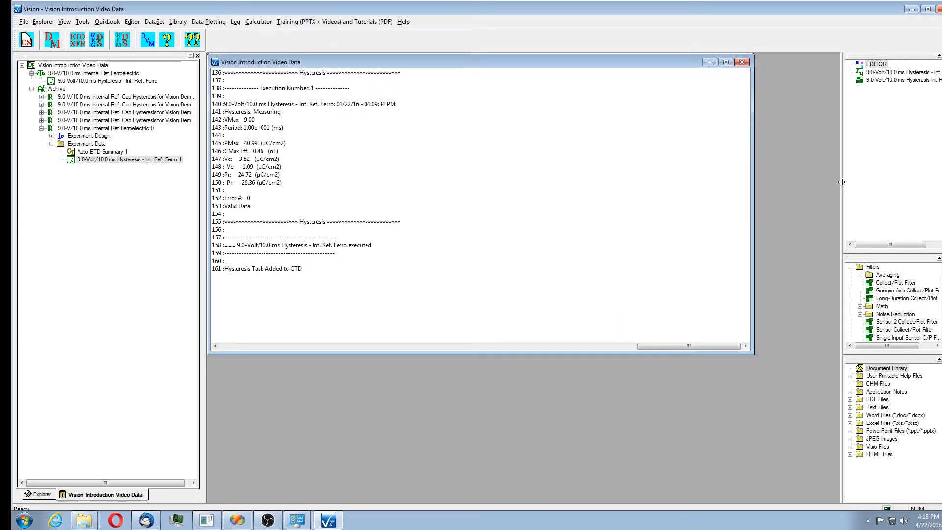
Review the Hysteresis task's setup in the editor and close it without changes.
{"action": "left_click_drag", "start_coordinate": [842, 182], "coordinate": [822, 185]}
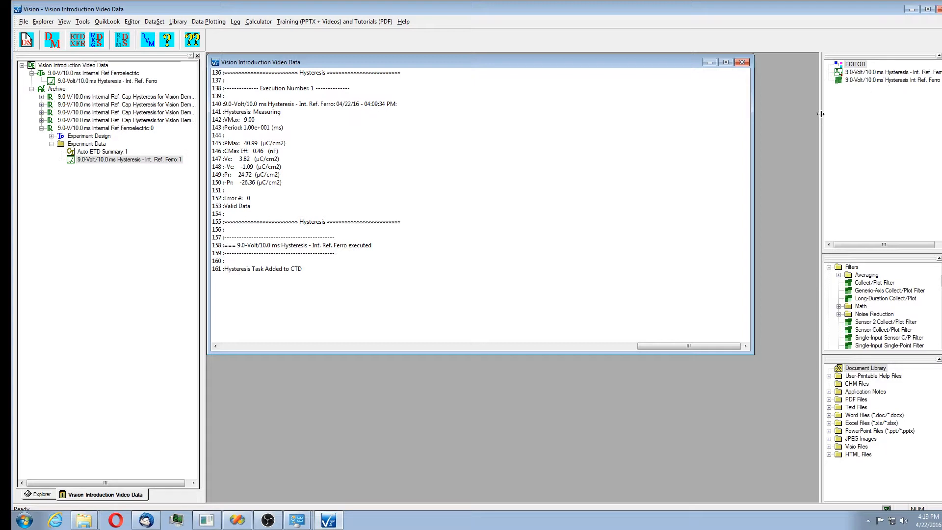
{"action": "left_click_drag", "start_coordinate": [821, 114], "coordinate": [807, 116]}
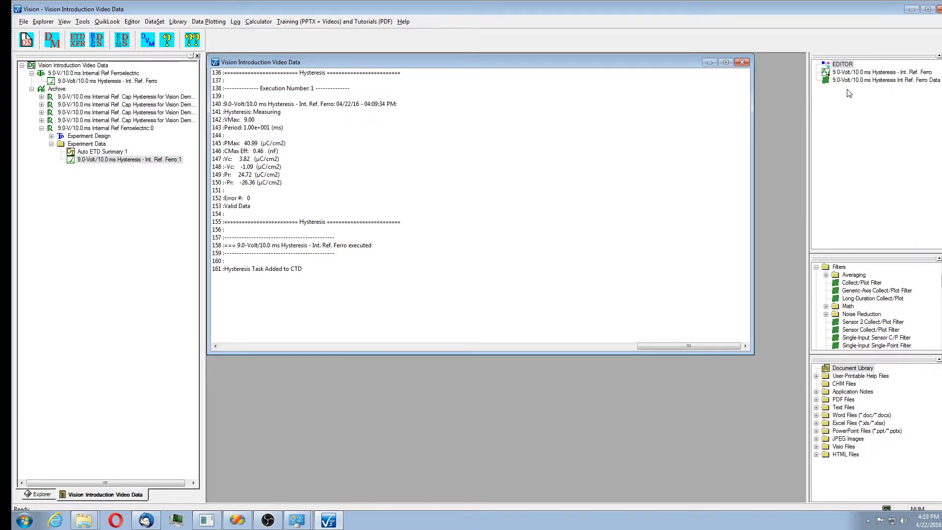
{"action": "double_click", "coordinate": [883, 73]}
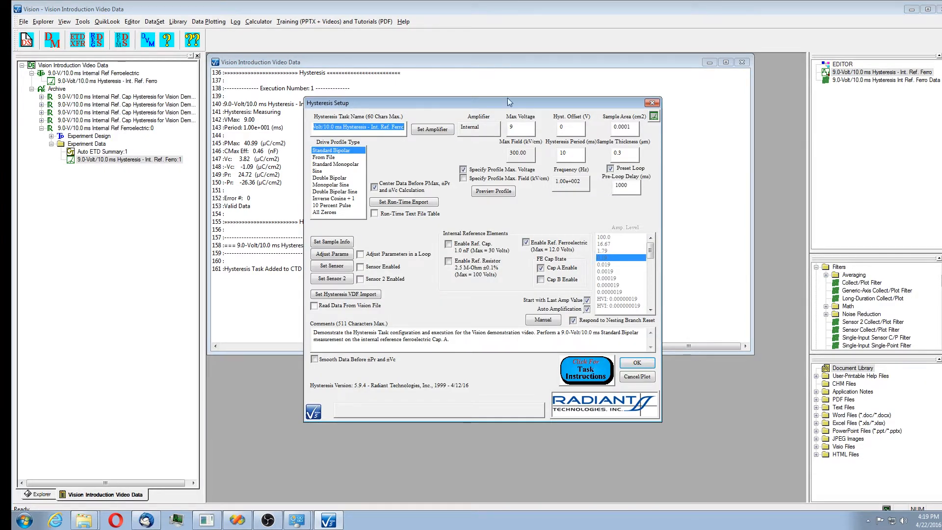
{"action": "left_click", "coordinate": [636, 364]}
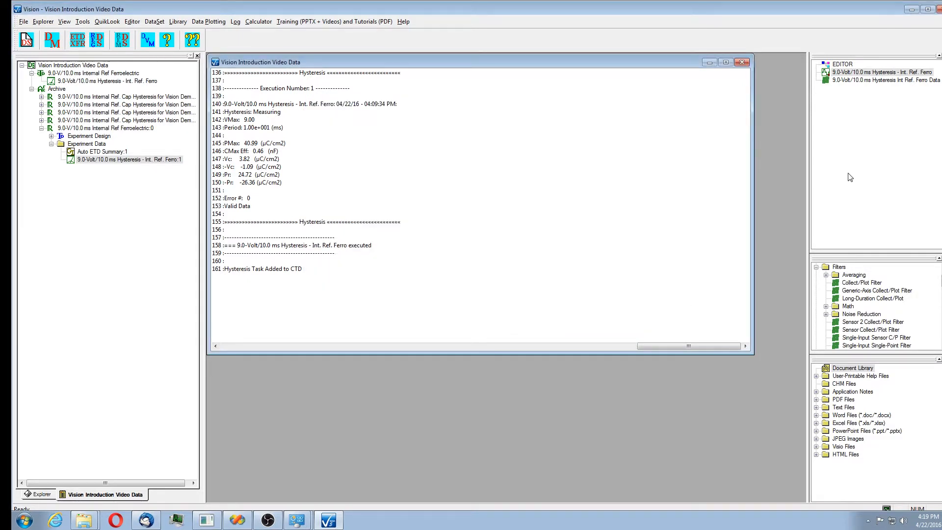
Rename the test definition to 9.0-V/10.0 ms Internal Ref Ferroelectric w/Filter.
{"action": "right_click", "coordinate": [867, 92]}
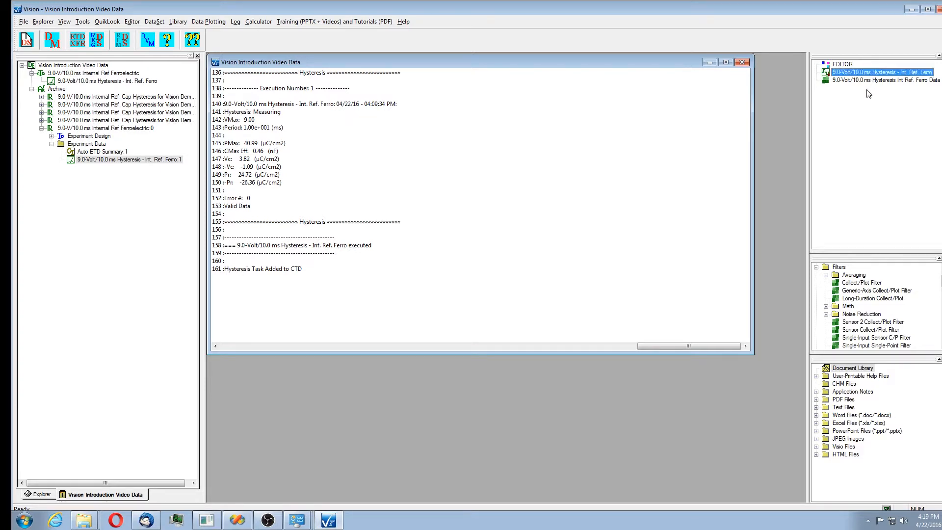
{"action": "left_click", "coordinate": [872, 100]}
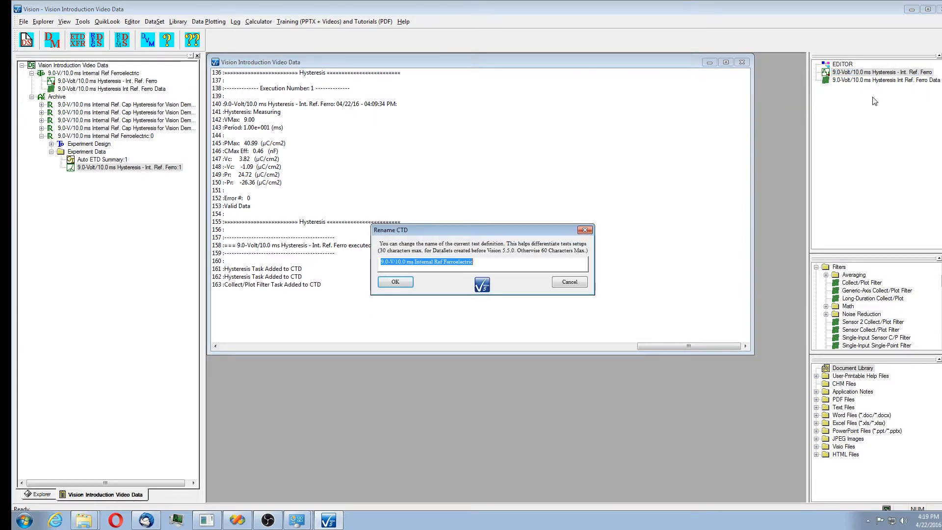
{"action": "left_click", "coordinate": [502, 262]}
{"action": "type", "text": "w/Filter"}
{"action": "left_click", "coordinate": [405, 283]}
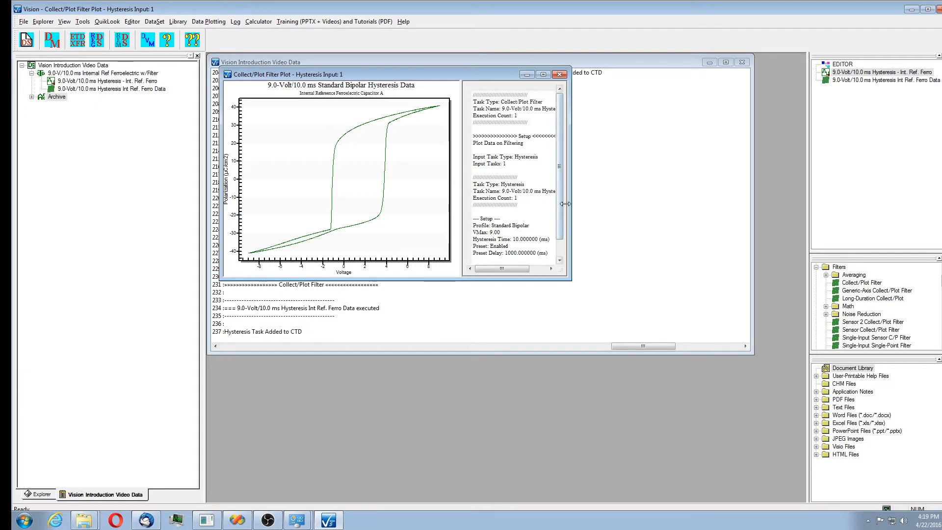
Show X and Y axis grid lines on the Collect/Plot Filter plot.
{"action": "left_click_drag", "start_coordinate": [562, 217], "coordinate": [595, 240]}
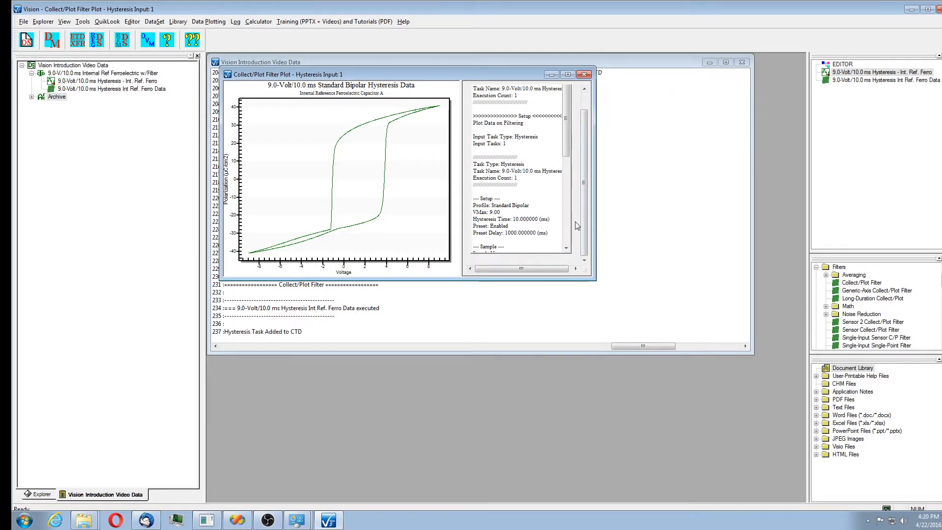
{"action": "left_click_drag", "start_coordinate": [567, 149], "coordinate": [567, 231]}
{"action": "right_click", "coordinate": [323, 156]}
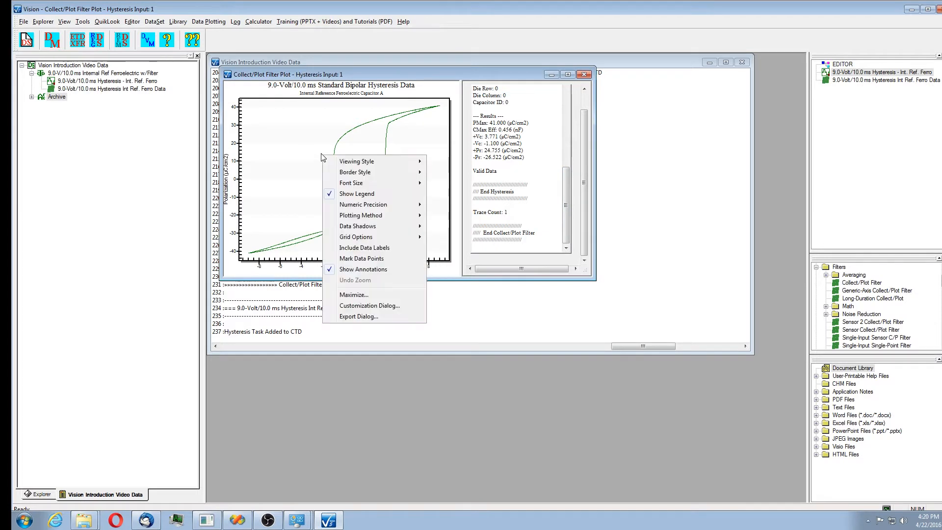
{"action": "mouse_move", "coordinate": [373, 237]}
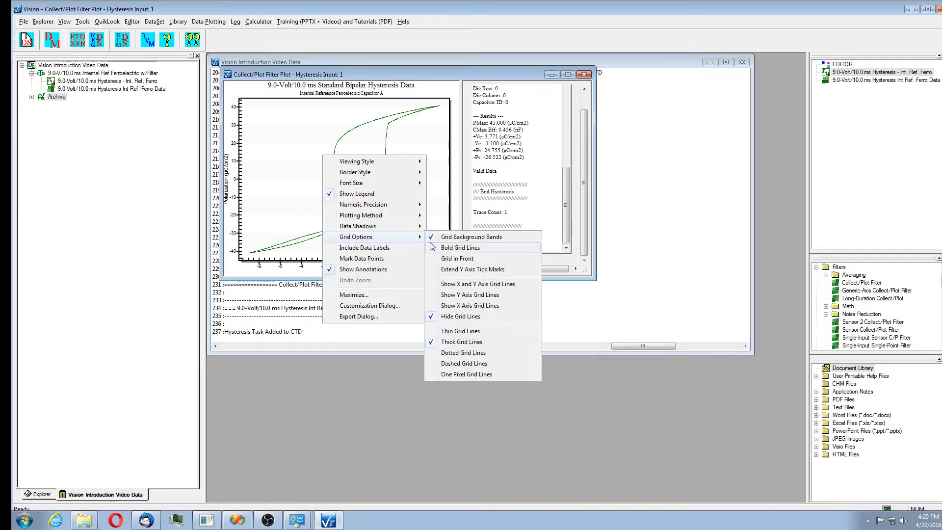
{"action": "left_click", "coordinate": [499, 285]}
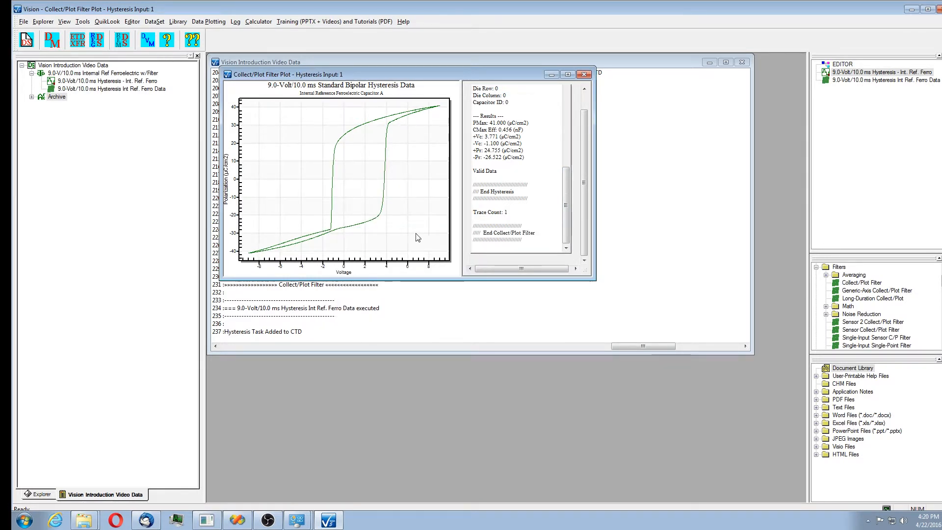
Open the plot's Customization dialog, view it maximized, and close it.
{"action": "right_click", "coordinate": [399, 190]}
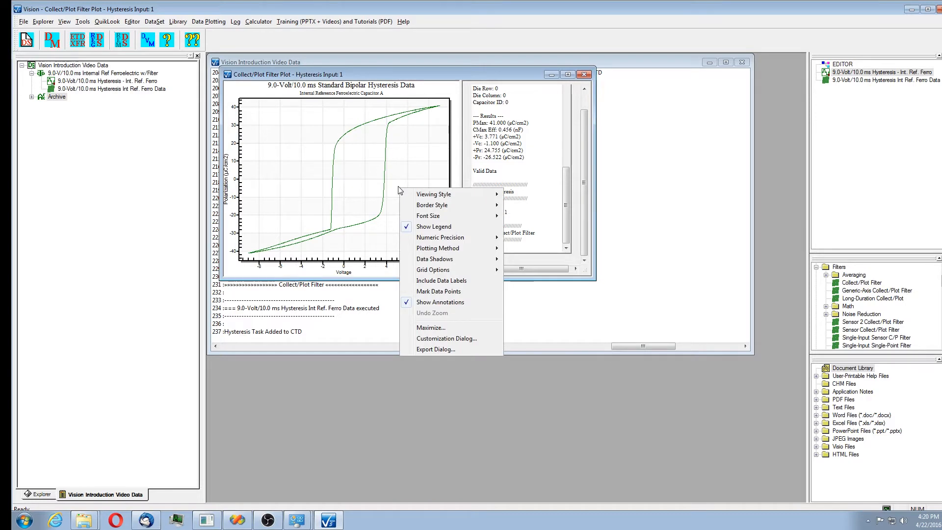
{"action": "left_click", "coordinate": [447, 338]}
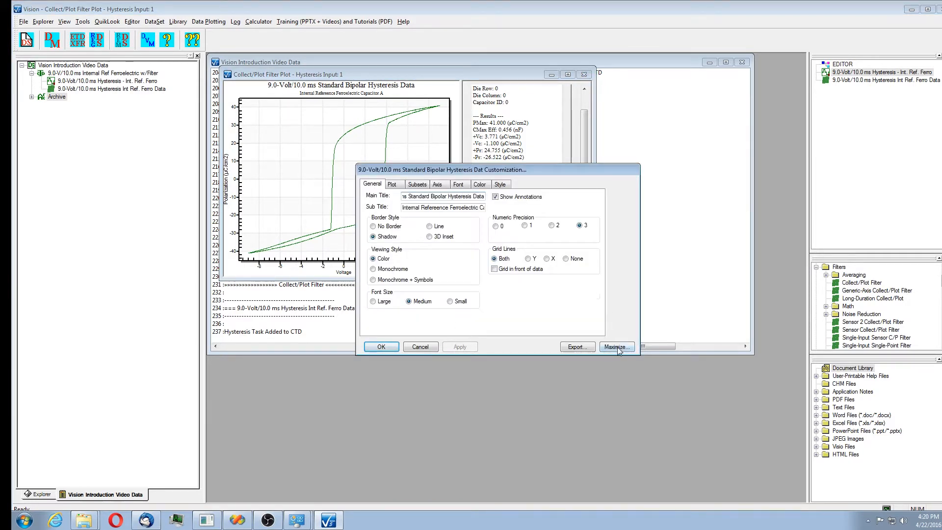
{"action": "left_click", "coordinate": [617, 347]}
{"action": "left_click", "coordinate": [570, 318]}
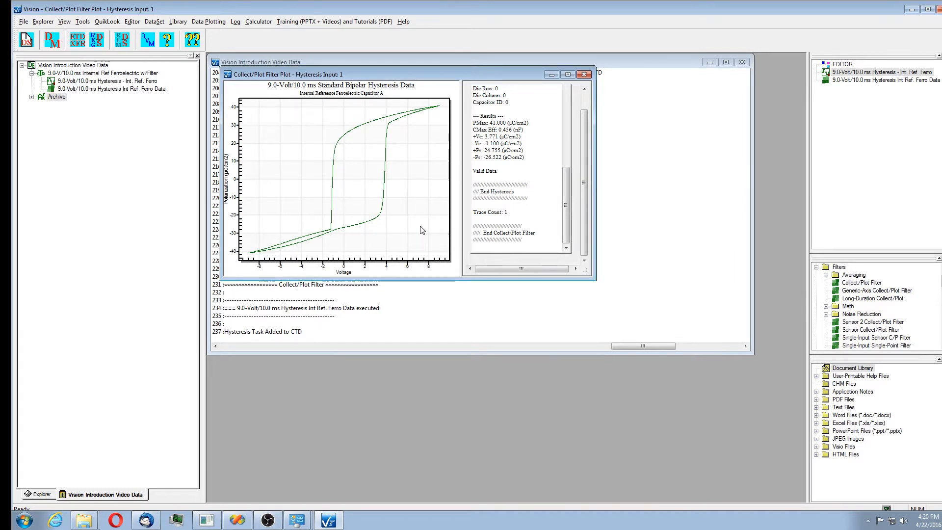
Export the archived w/Filter test's Int Ref Ferro Data filter results to Excel and regraph them.
{"action": "left_click", "coordinate": [31, 98]}
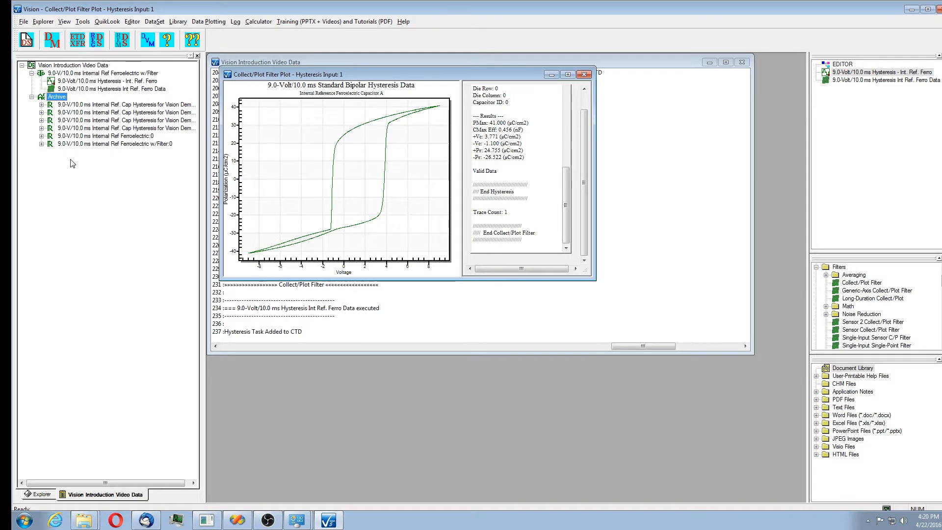
{"action": "left_click", "coordinate": [42, 144]}
{"action": "left_click", "coordinate": [51, 159]}
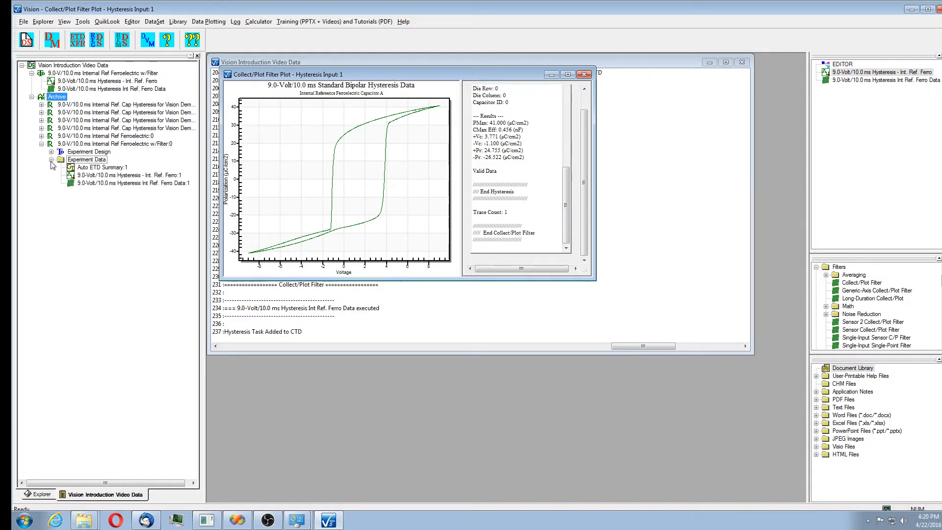
{"action": "left_click", "coordinate": [122, 177]}
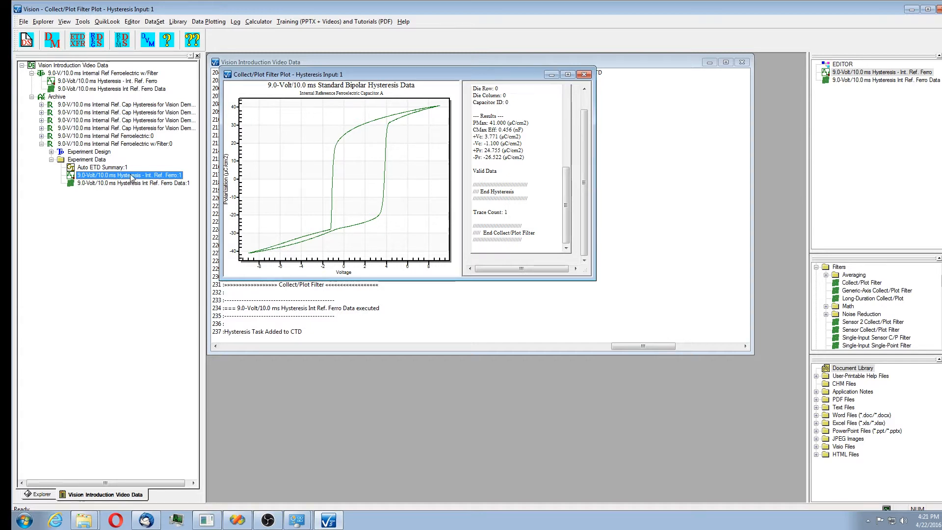
{"action": "left_click", "coordinate": [137, 184]}
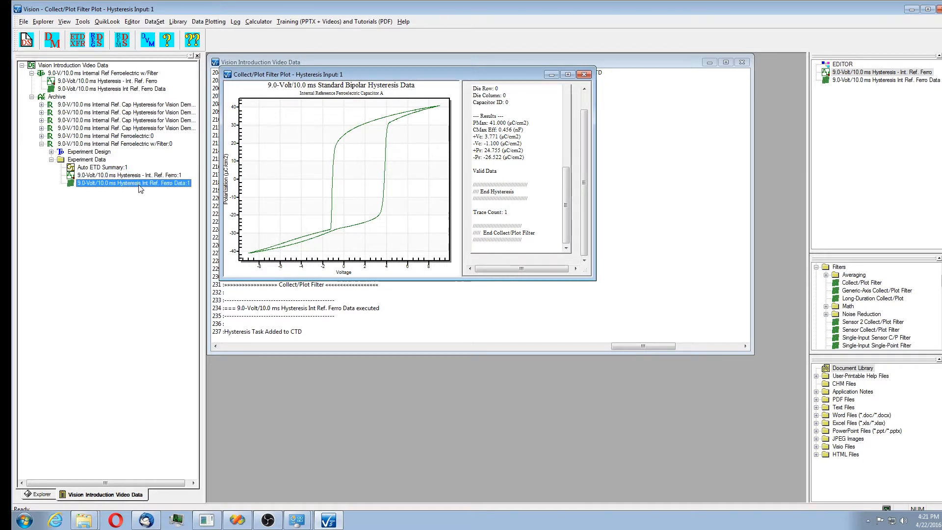
{"action": "double_click", "coordinate": [141, 184]}
{"action": "left_click", "coordinate": [376, 385]}
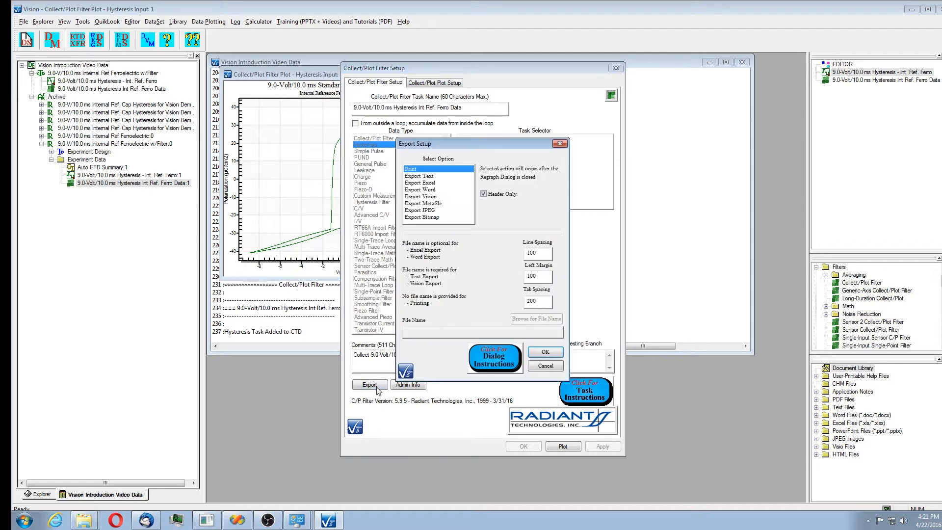
{"action": "left_click", "coordinate": [433, 183]}
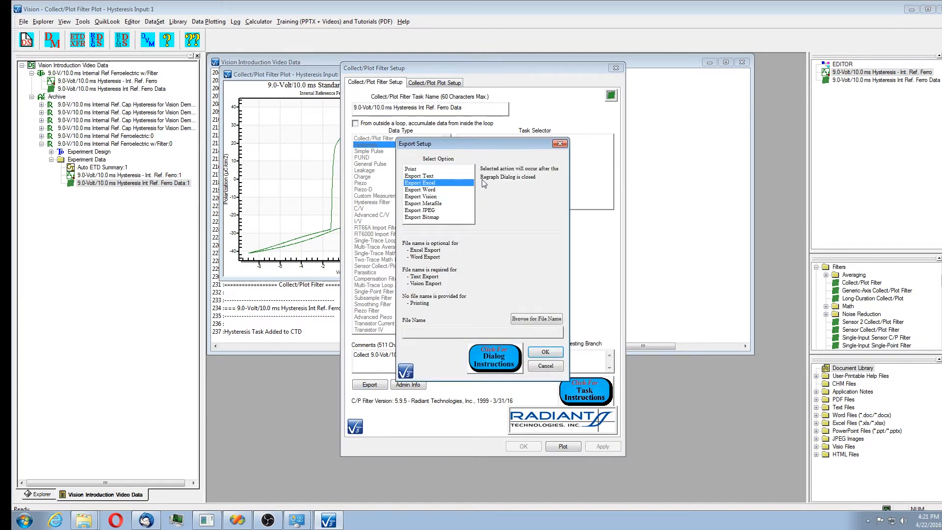
{"action": "left_click", "coordinate": [545, 352]}
{"action": "left_click", "coordinate": [563, 446]}
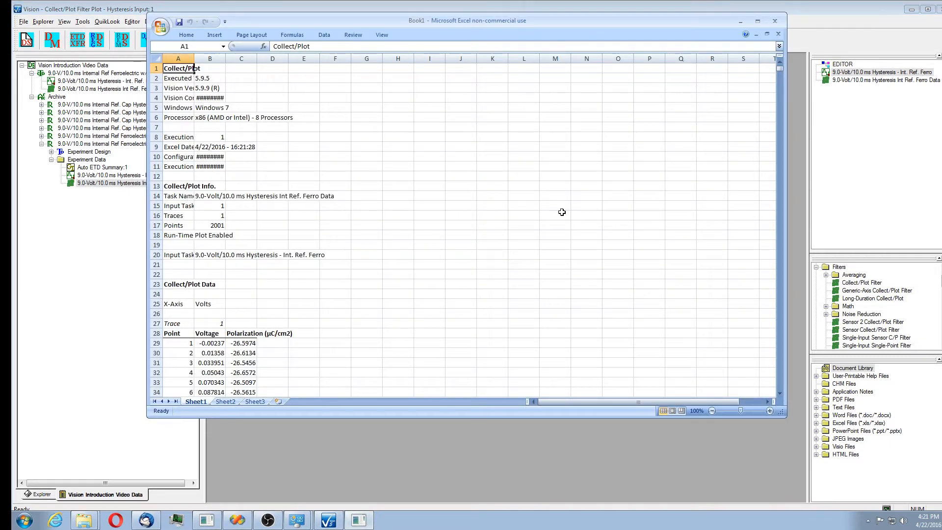
{"action": "left_click", "coordinate": [705, 458]}
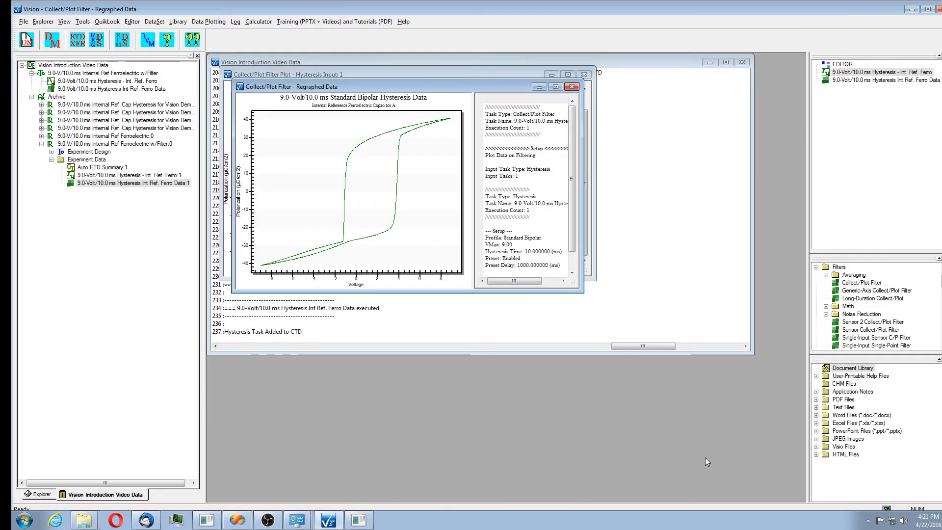
Review the experiment discussion in the archived Auto ETD Summary and close it.
{"action": "double_click", "coordinate": [116, 170]}
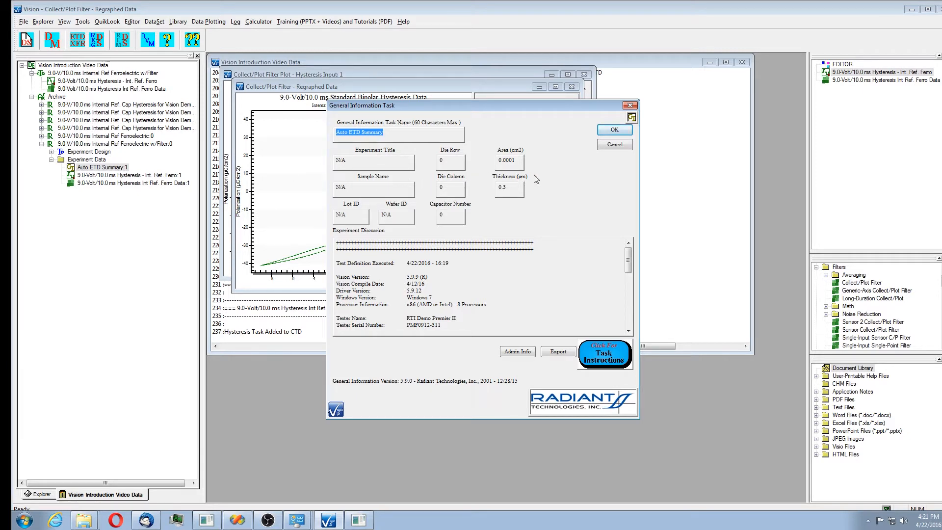
{"action": "key", "text": "Tab"}
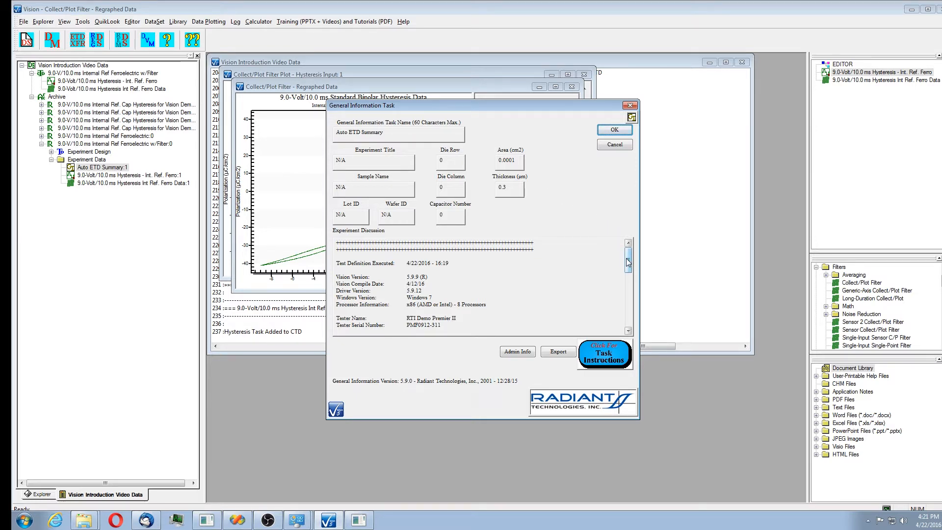
{"action": "mouse_move", "coordinate": [629, 263]}
{"action": "left_mouse_down"}
{"action": "mouse_move", "coordinate": [627, 285]}
{"action": "mouse_move", "coordinate": [628, 252]}
{"action": "left_mouse_up"}
{"action": "left_click_drag", "start_coordinate": [629, 260], "coordinate": [622, 313]}
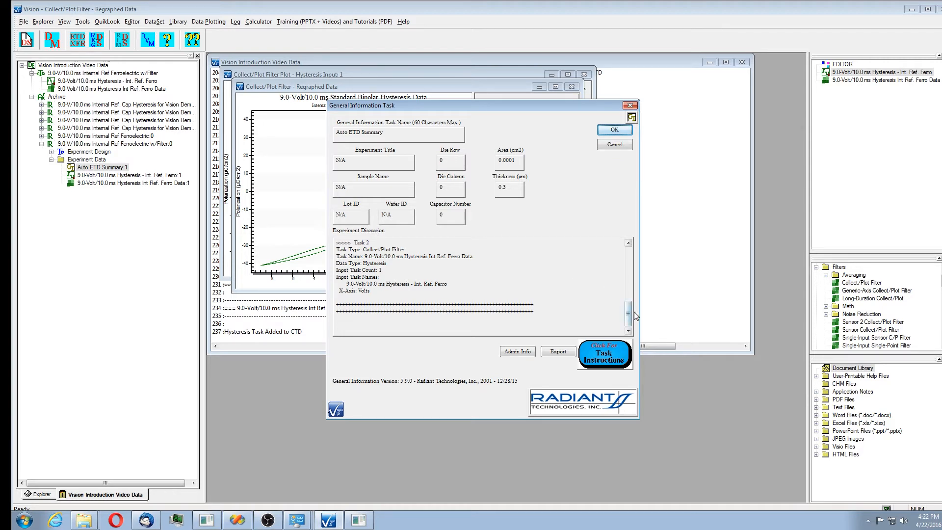
{"action": "left_click_drag", "start_coordinate": [628, 317], "coordinate": [628, 260]}
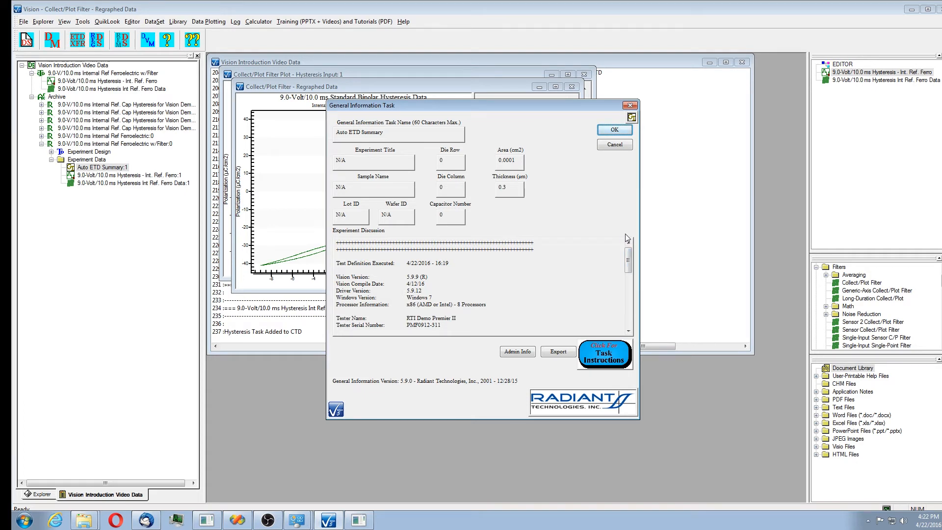
{"action": "left_click", "coordinate": [627, 134]}
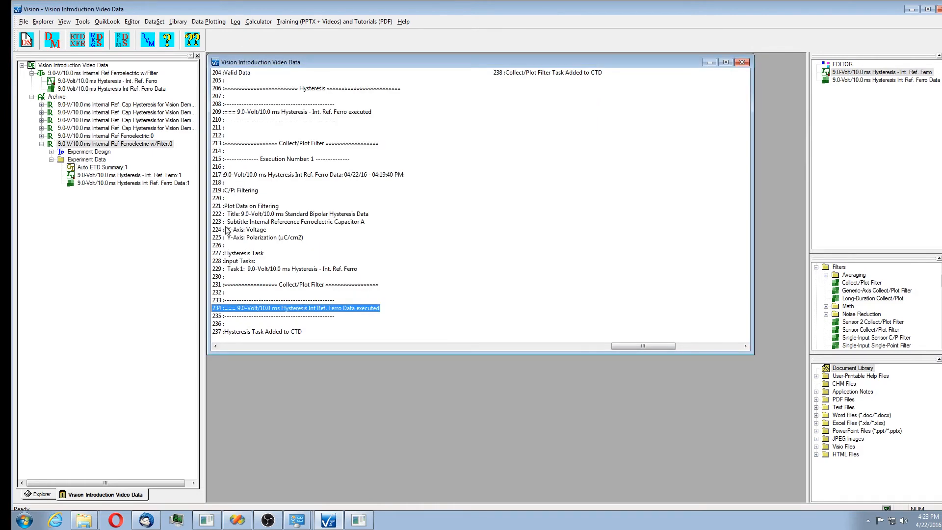
Append general information to the archived w/Filter test, named Demonstrate Right-Click General Information, titled Vision Video Demo.
{"action": "left_click", "coordinate": [147, 146]}
{"action": "right_click", "coordinate": [147, 150]}
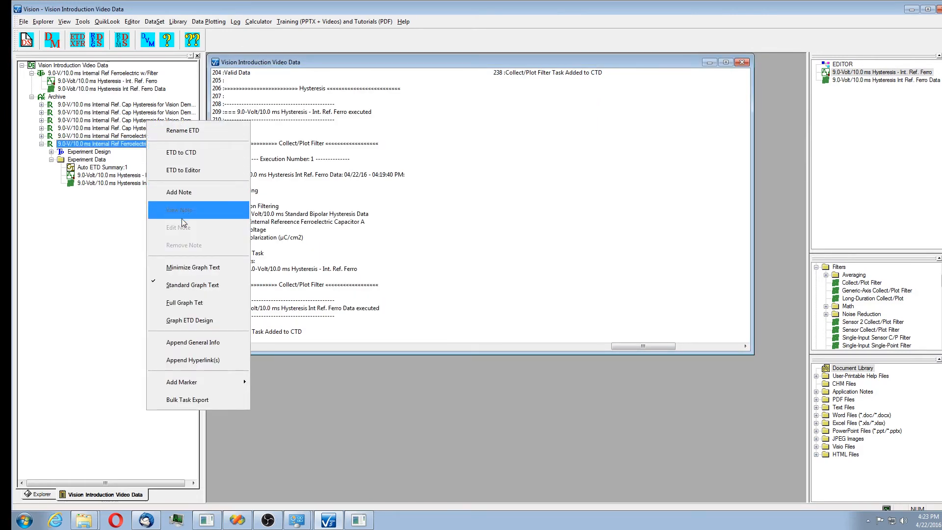
{"action": "left_click", "coordinate": [231, 342]}
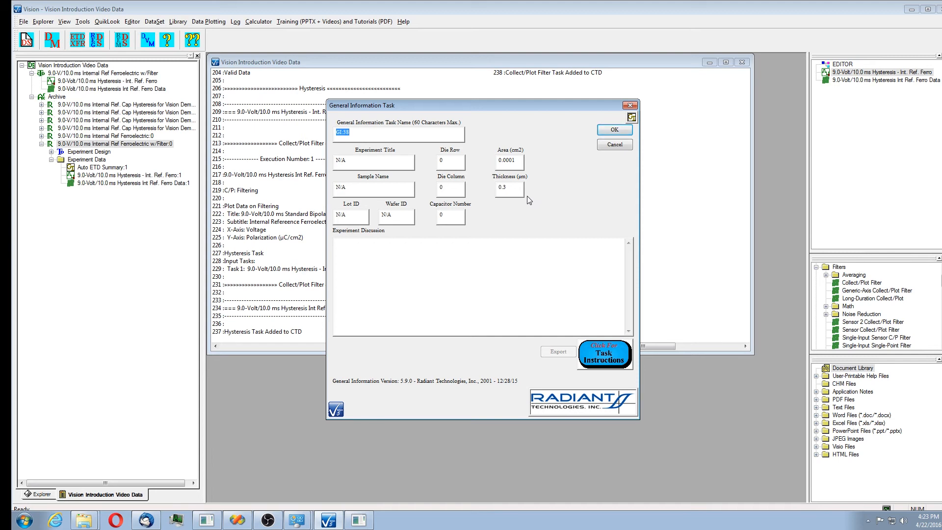
{"action": "type", "text": "Demonstrate Right-Click General Information"}
{"action": "key", "text": "Tab"}
{"action": "type", "text": "Vision"}
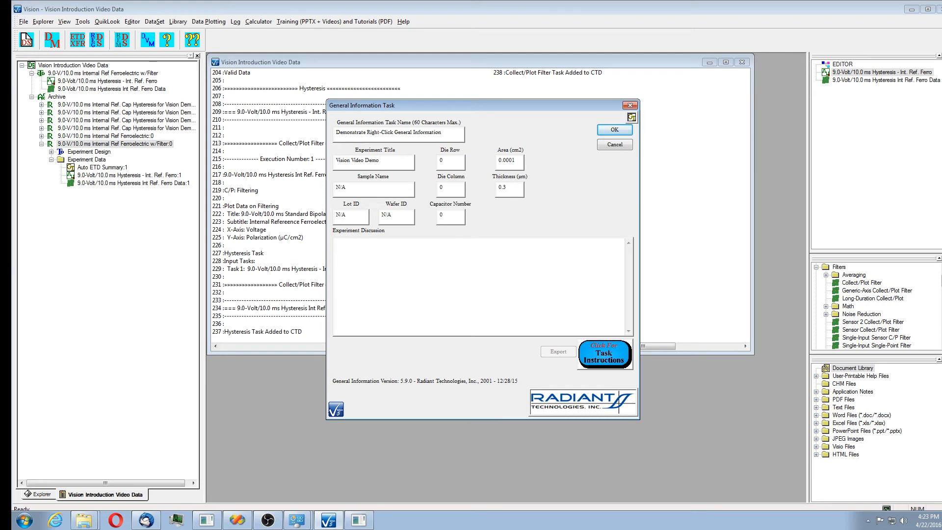
Set the sample name to Int Ref Ferro and the experiment discussion to Right-click Video Demo.
{"action": "key", "text": "Tab"}
{"action": "key", "text": "Tab"}
{"action": "key", "text": "Tab"}
{"action": "key", "text": "Tab"}
{"action": "key", "text": "Tab"}
{"action": "key", "text": "Tab"}
{"action": "key", "text": "Tab"}
{"action": "double_click", "coordinate": [346, 188]}
{"action": "key", "text": "BackSpace"}
{"action": "type", "text": "Int"}
{"action": "key", "text": "Tab"}
{"action": "left_click", "coordinate": [354, 244]}
{"action": "type", "text": "ER"}
{"action": "key", "text": "BackSpace"}
{"action": "key", "text": "BackSpace"}
{"action": "type", "text": "Demo."}
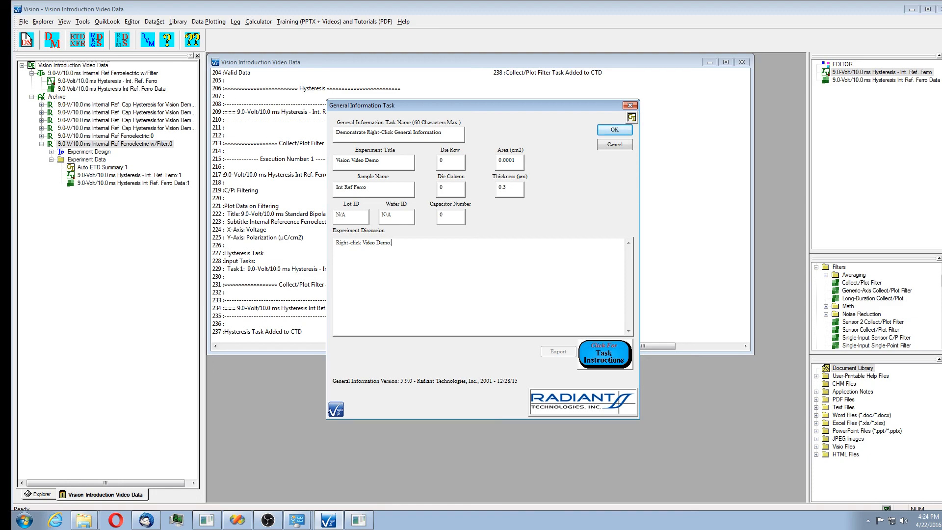